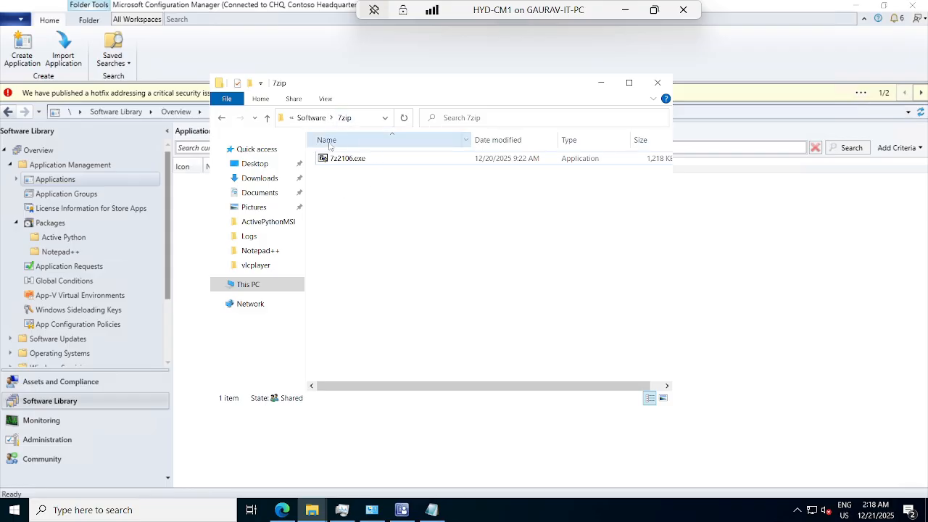
Start creating an application in the 7zip folder under Applications, choosing to specify the application information manually
left_click(600, 82)
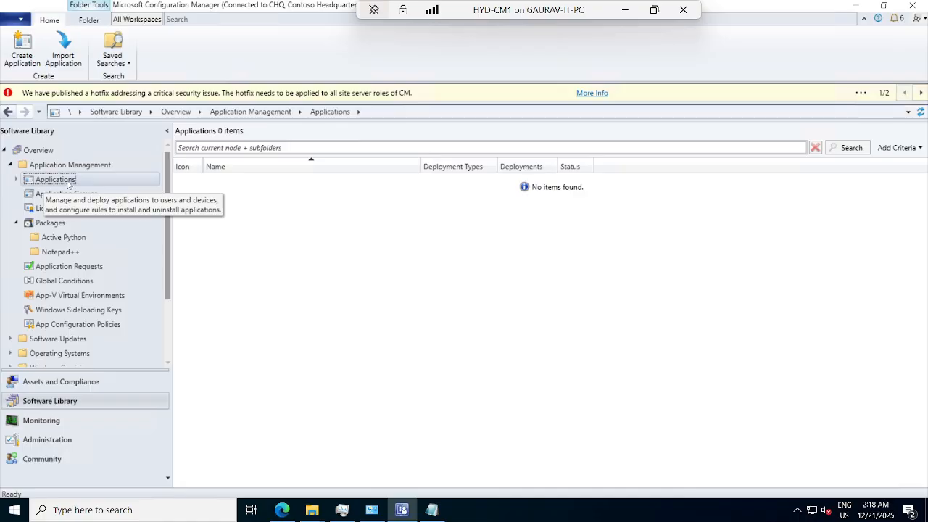
left_click(17, 179)
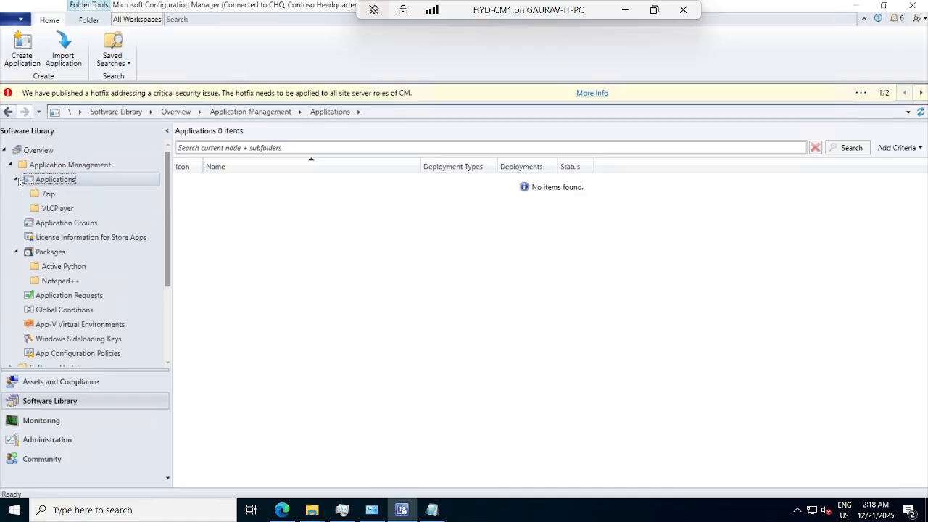
left_click(44, 194)
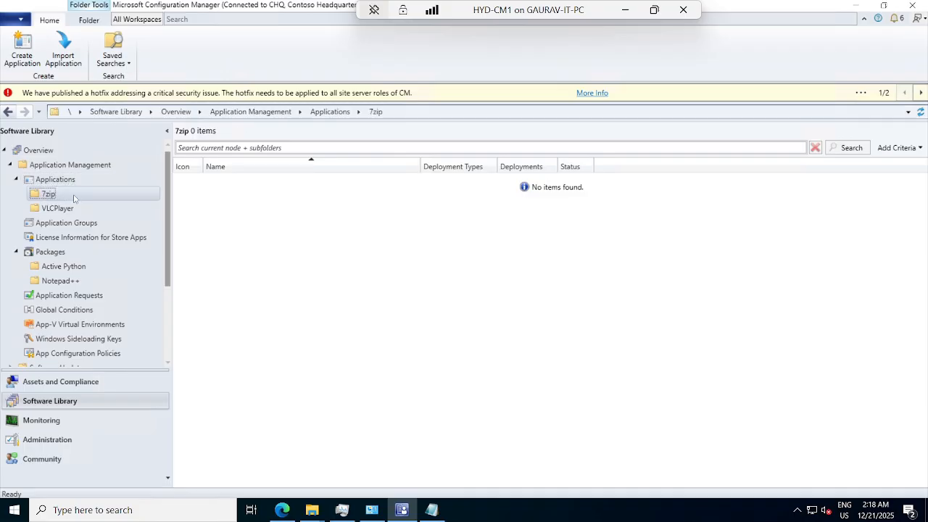
right_click(65, 195)
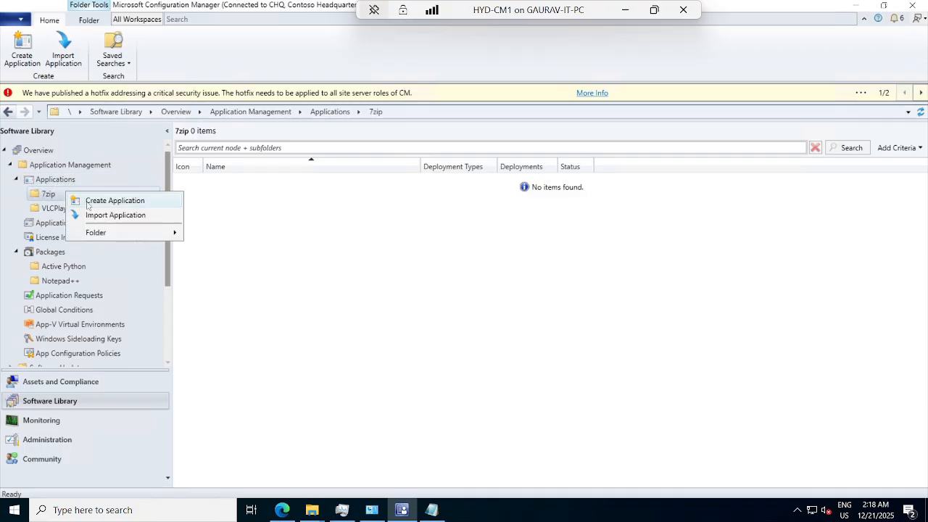
left_click(114, 201)
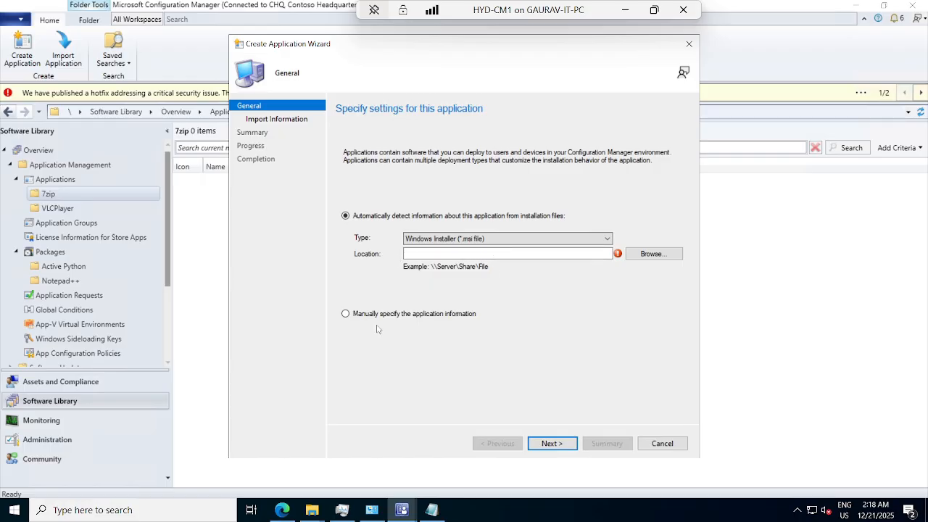
left_click(354, 316)
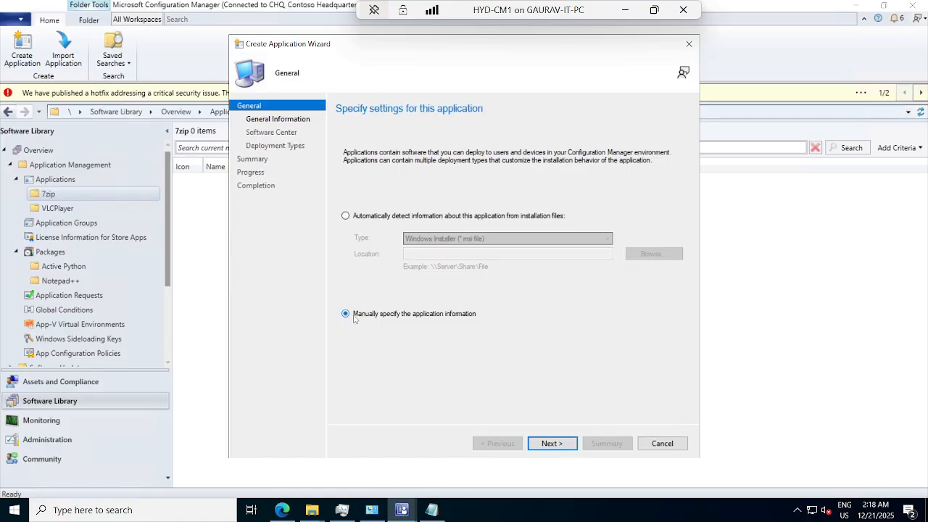
left_click(549, 443)
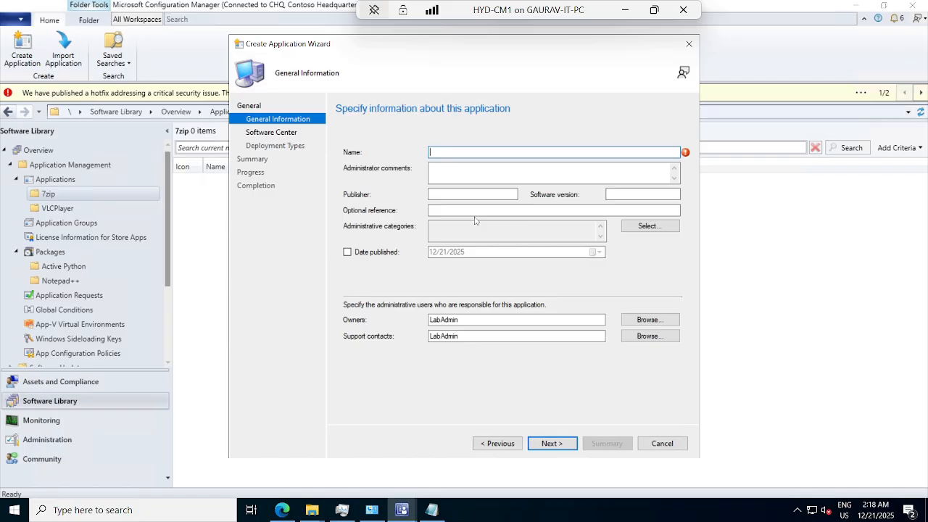
Name the application 7zip with software version 21.06 and accept the default Software Center entry
type("7zip")
left_click(646, 194)
type("21.06")
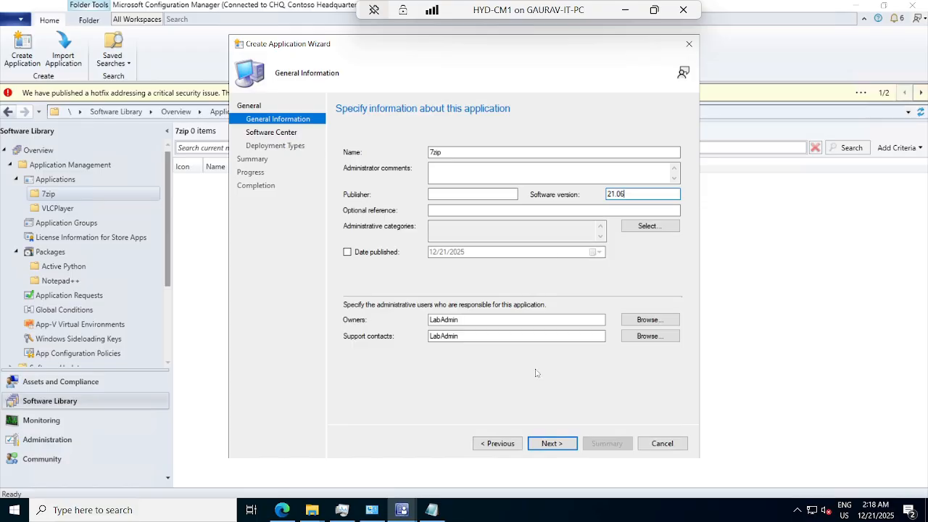
left_click(545, 444)
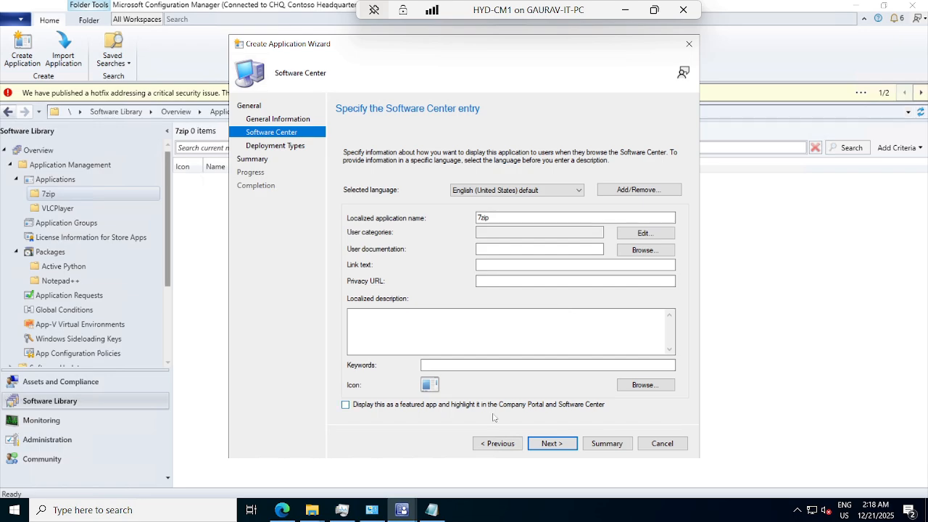
left_click(552, 447)
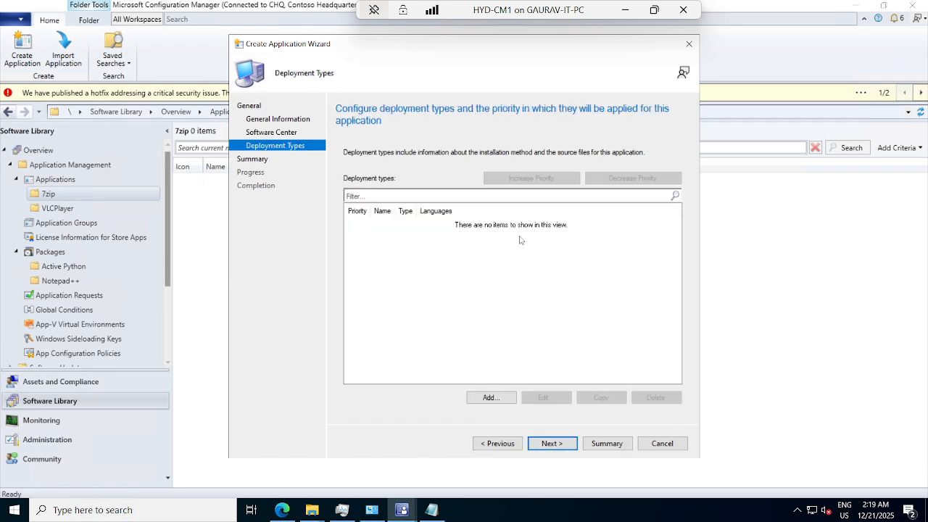
Add a Windows Installer deployment type with manually specified information and name it 7zip
left_click(489, 399)
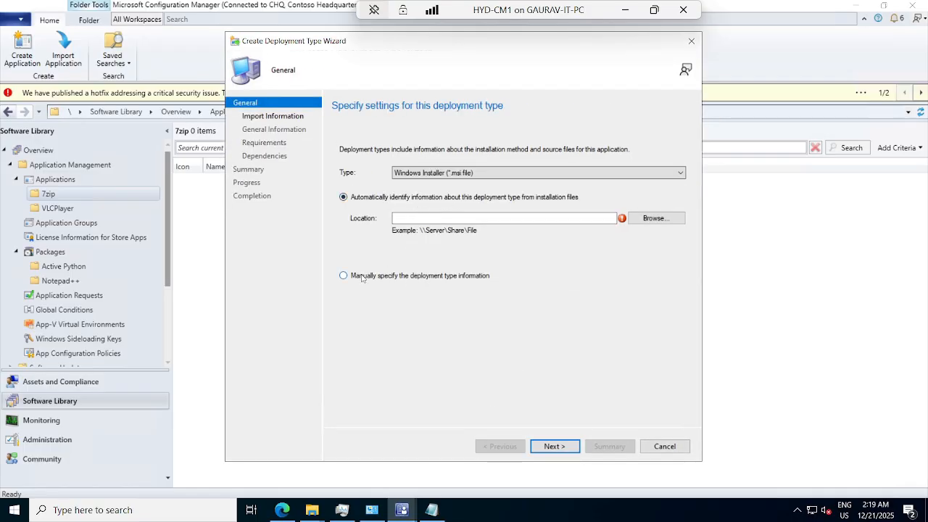
left_click(361, 277)
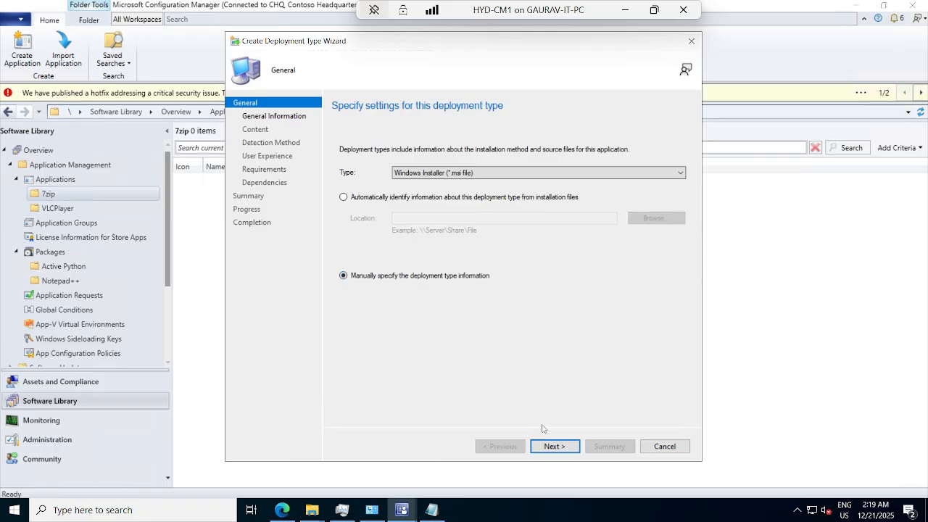
left_click(549, 447)
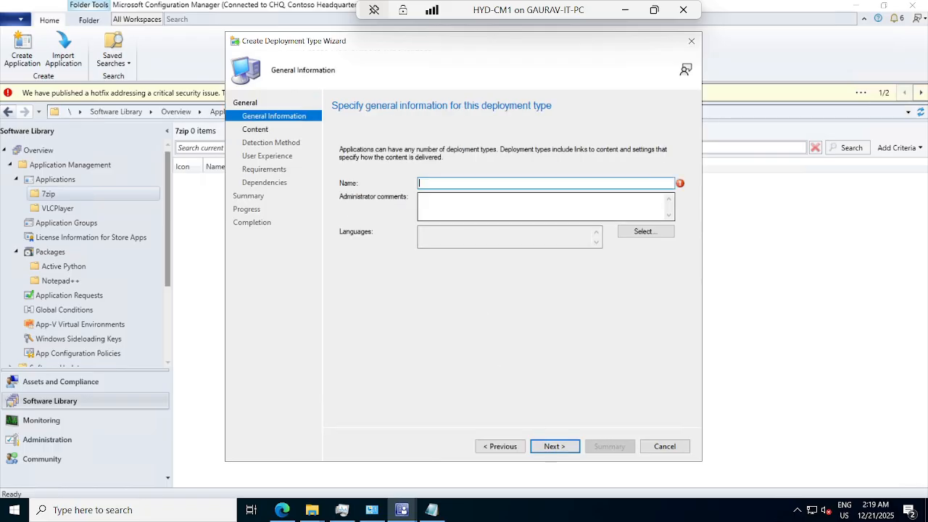
type("7z")
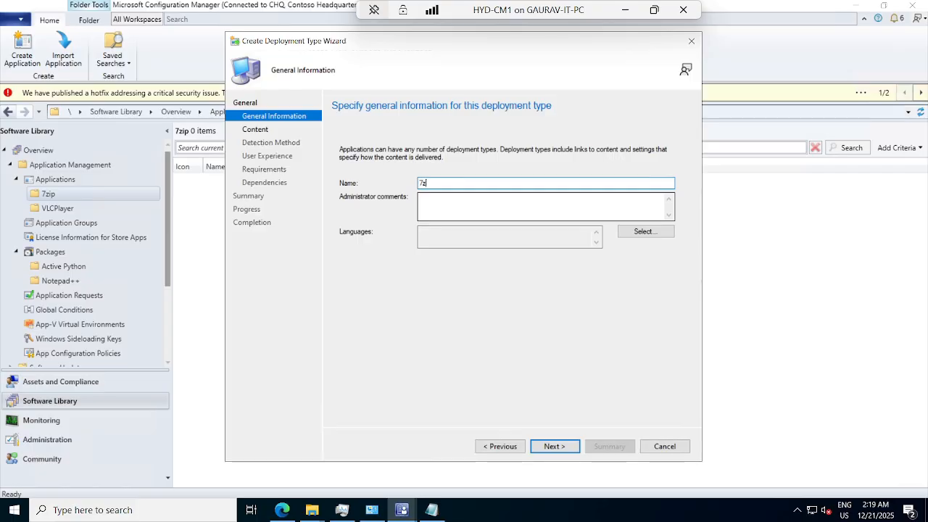
type("ip")
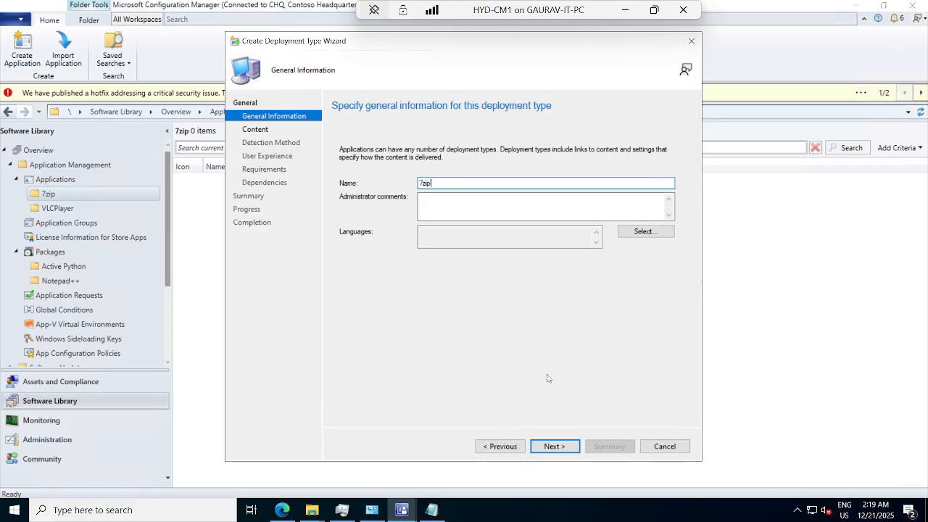
left_click(555, 446)
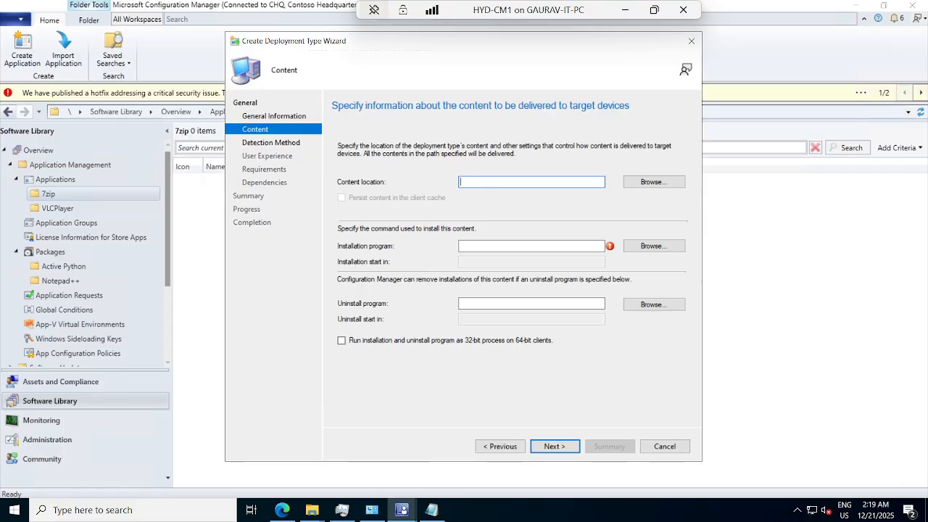
Set the deployment type's content location to \\cm1\temp\software\7zip
type("\\\\")
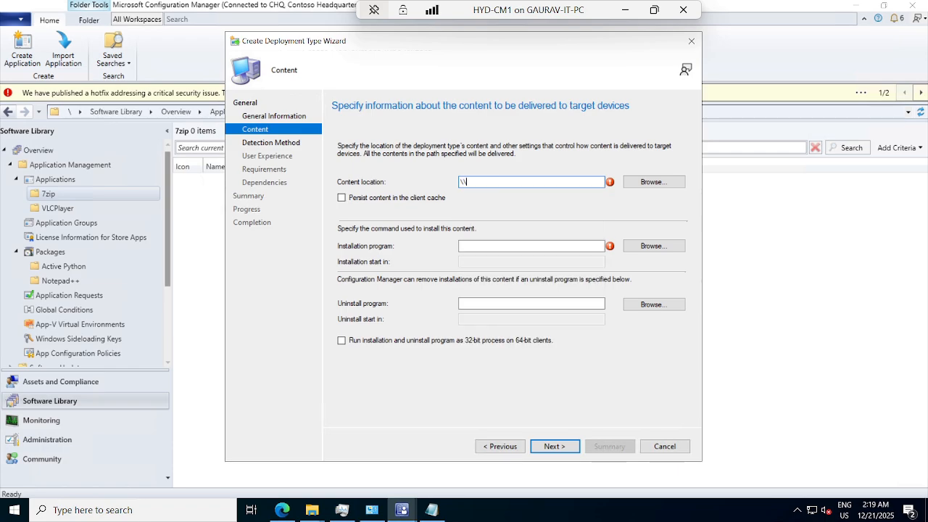
type("cm1\\temp")
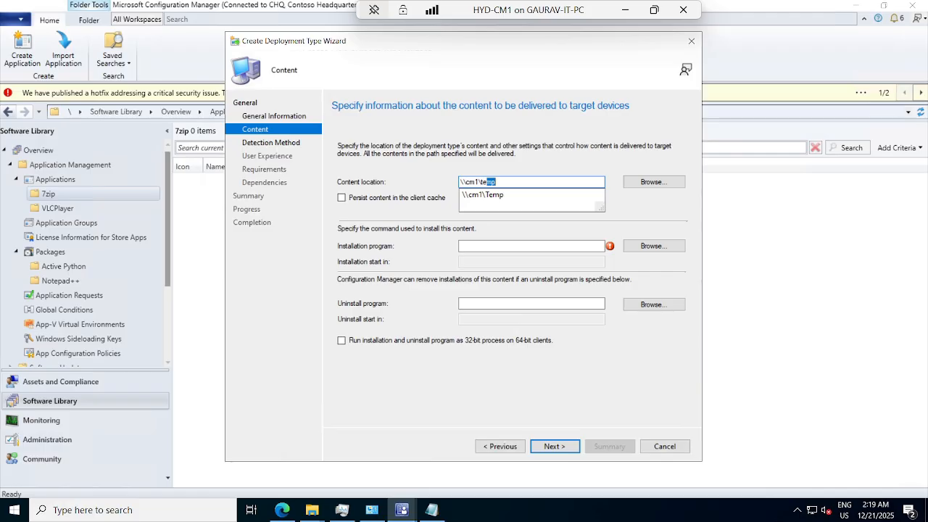
type("\\")
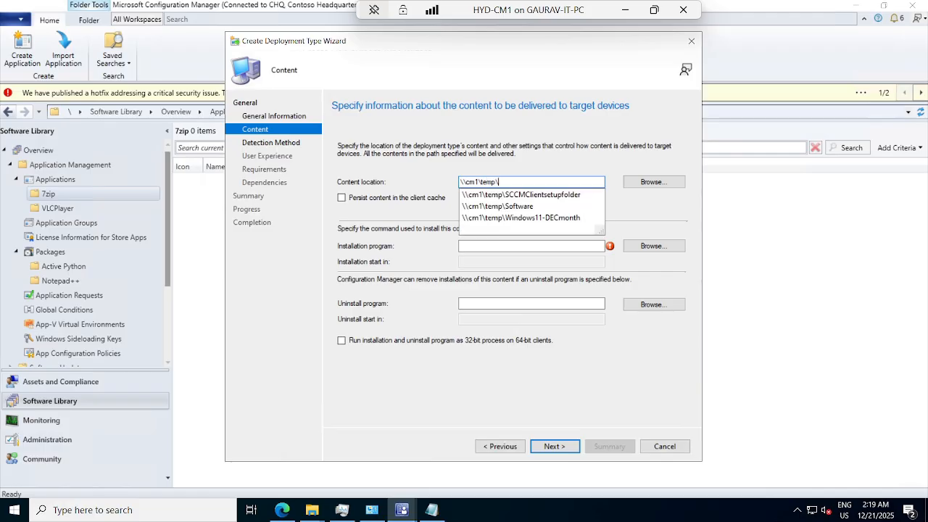
type("software")
key("End")
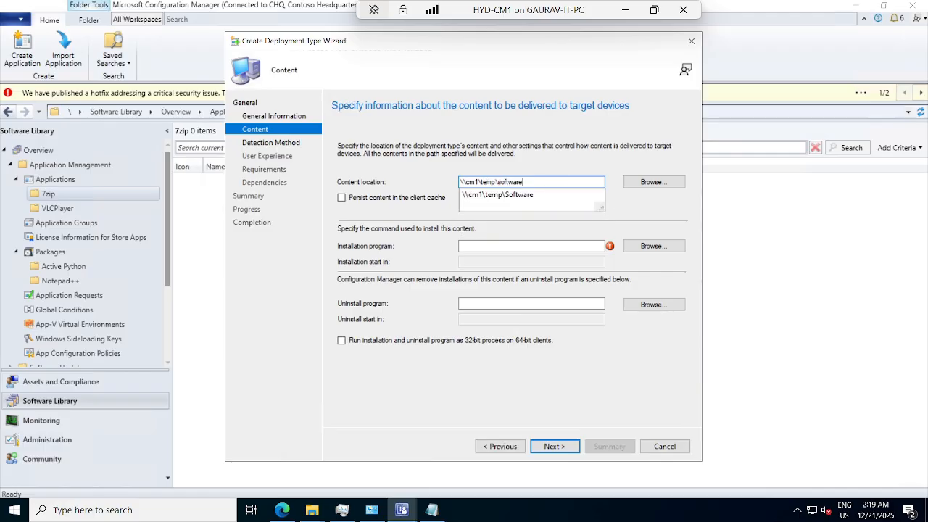
type("\\")
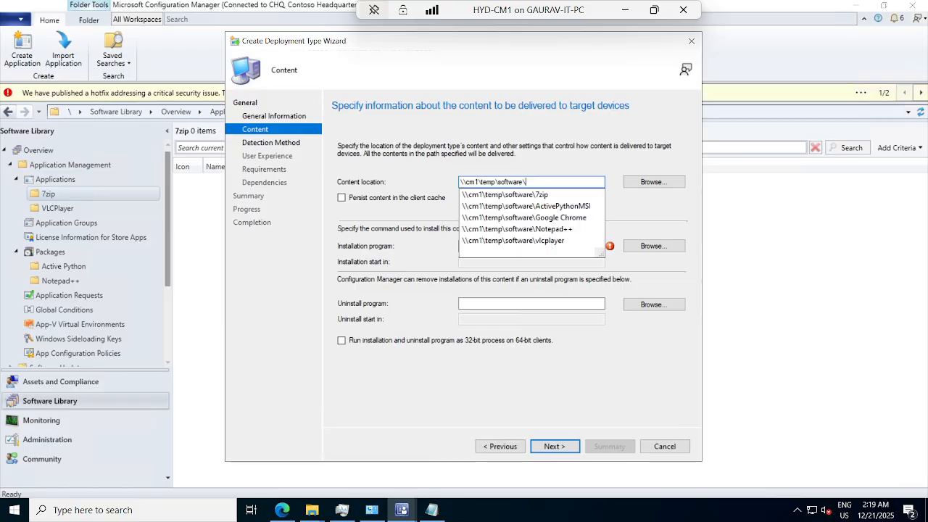
key("Down")
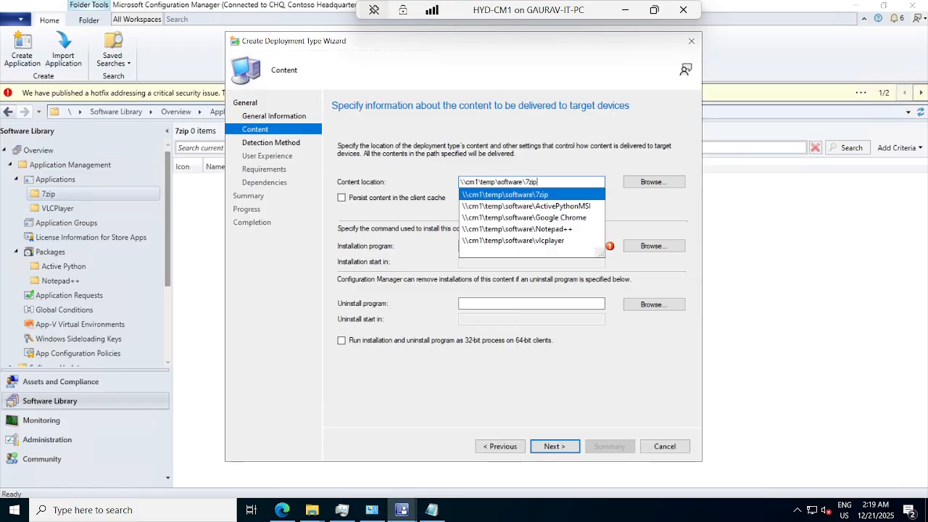
key("Return")
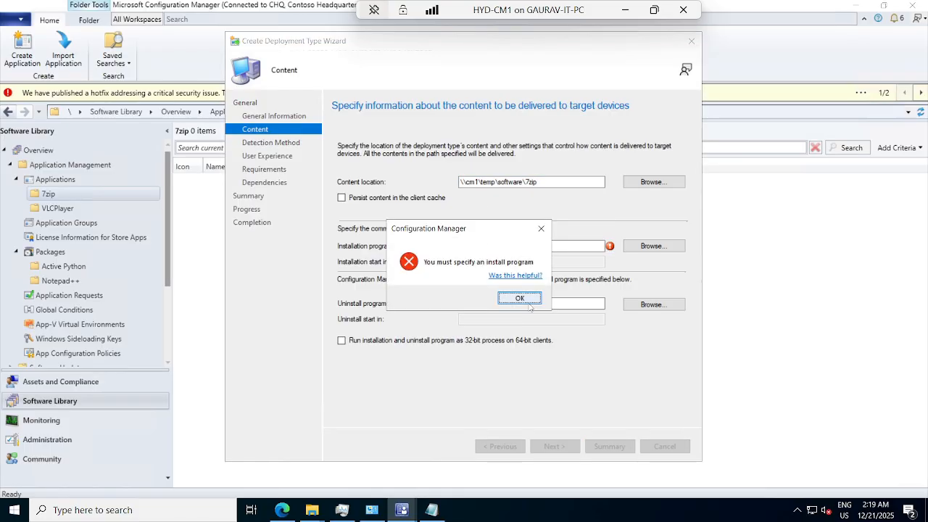
left_click(512, 300)
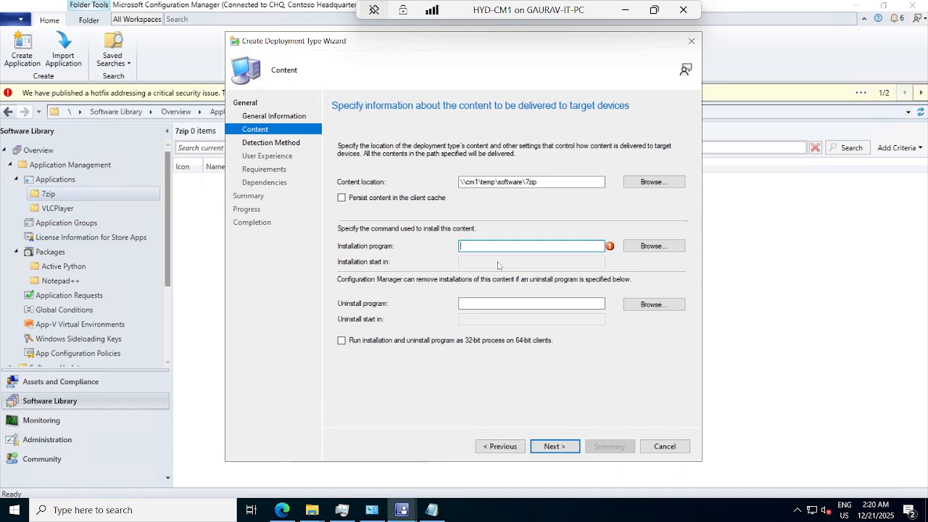
Copy the command 7z2106-x64.exe /S from Install.bat in Notepad and enter it as the installation program
left_click(430, 511)
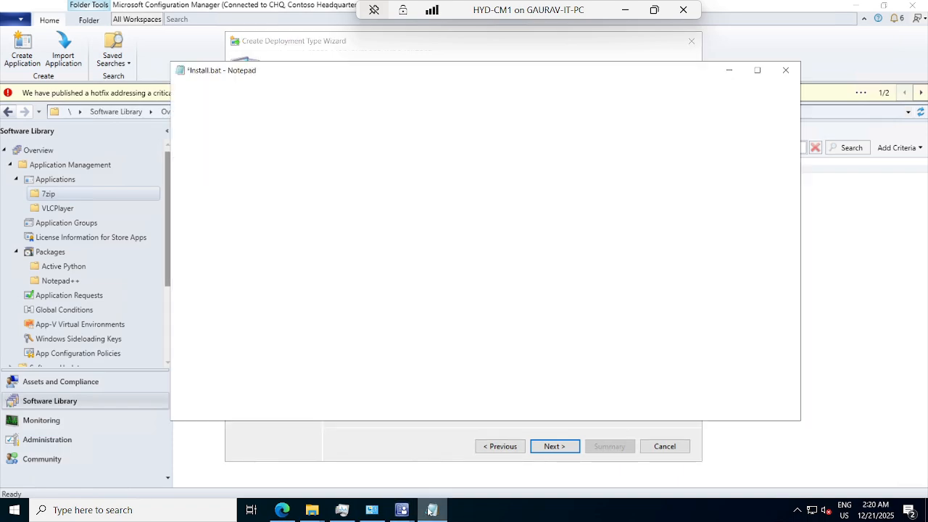
key("Up")
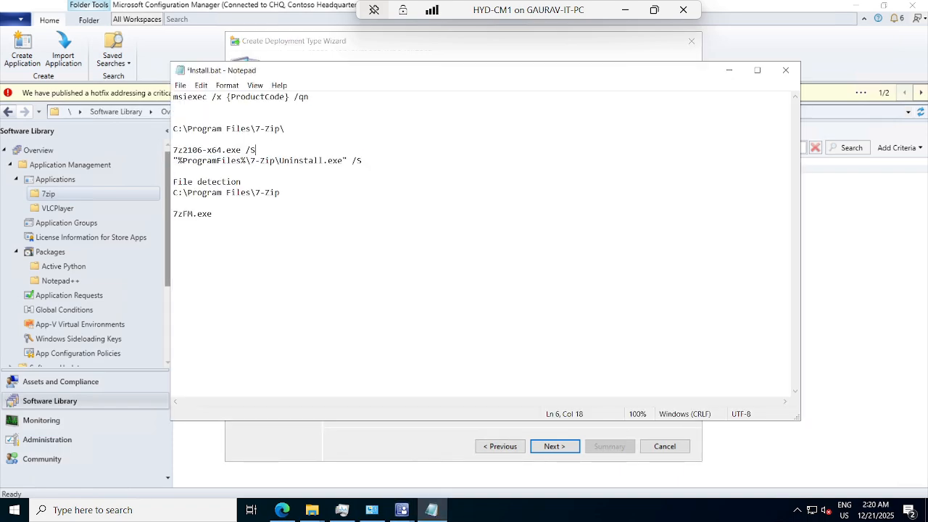
key("shift+Home")
key("ctrl+c")
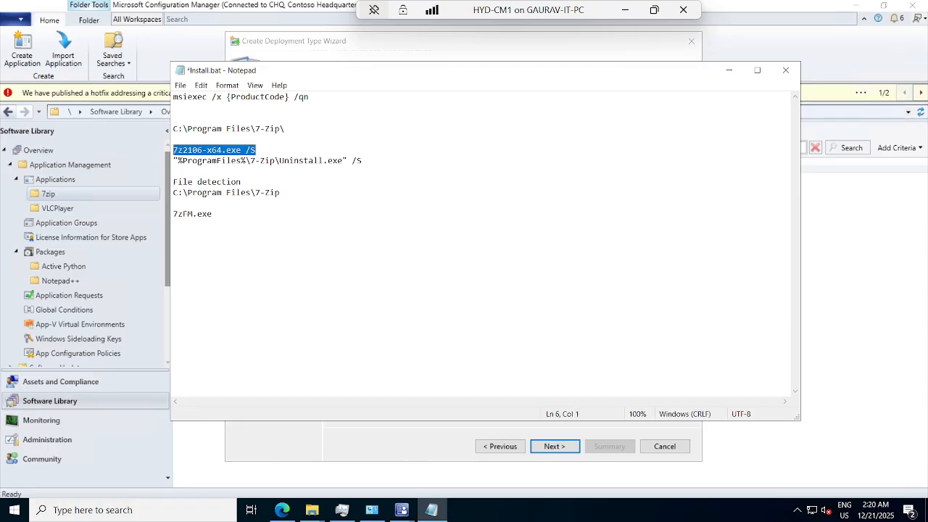
left_click(729, 71)
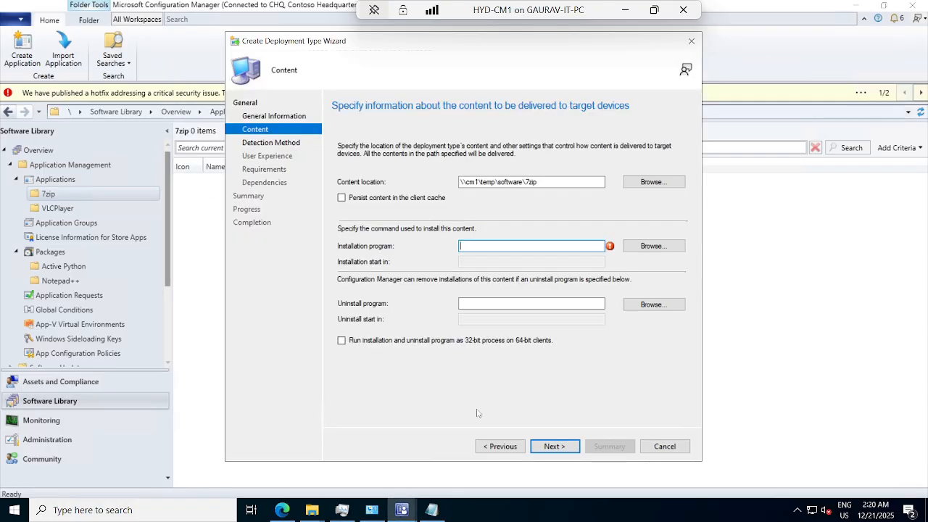
mouse_move(319, 512)
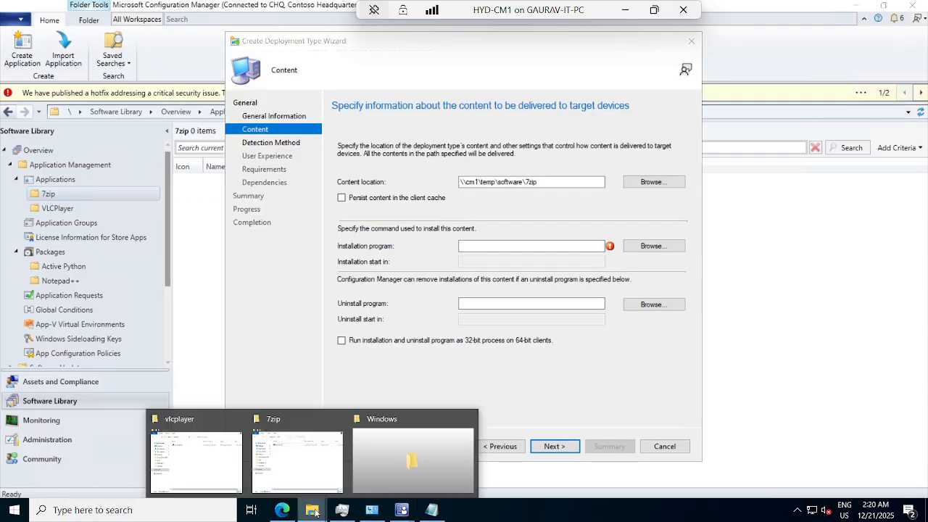
left_click(306, 473)
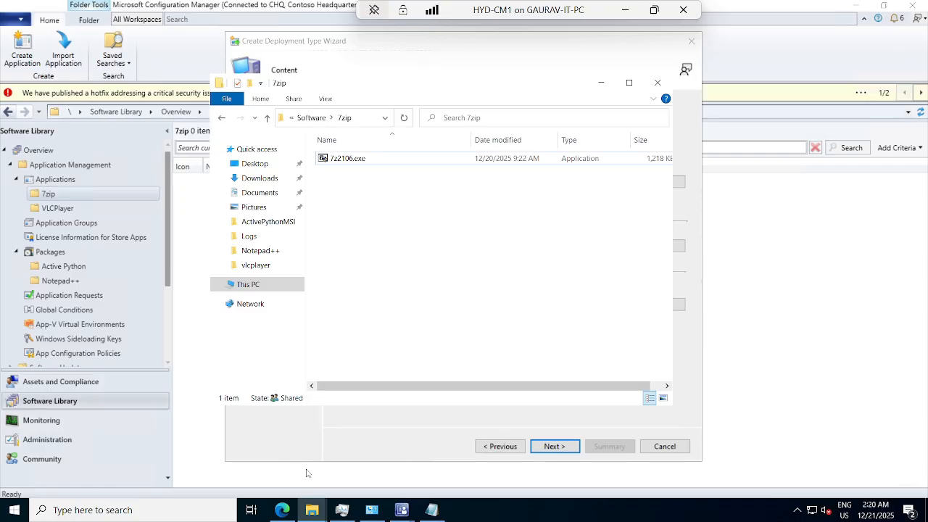
left_click(341, 164)
left_click(601, 84)
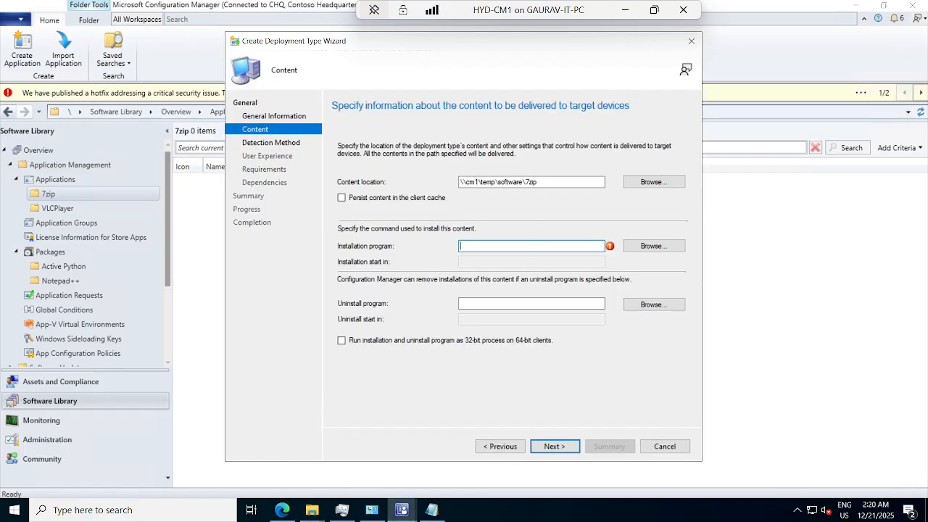
key("ctrl+v")
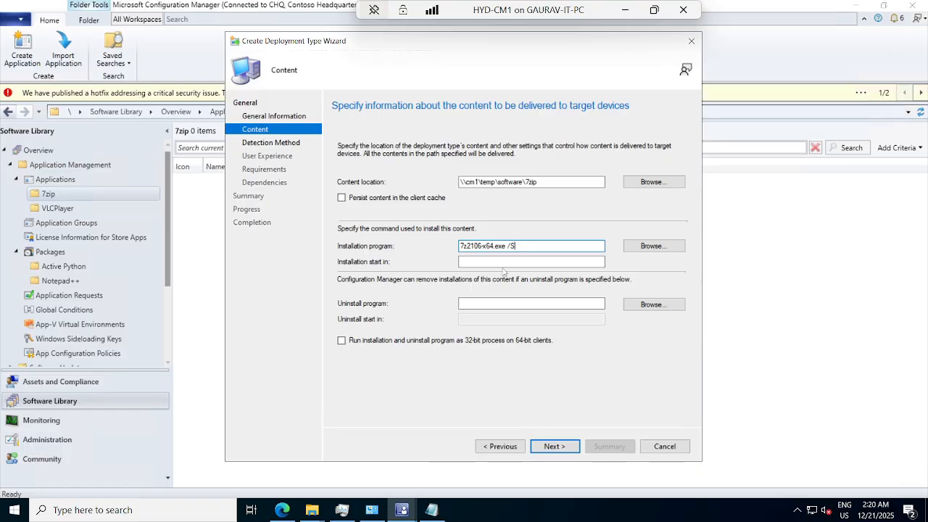
Copy the installer's file name from the 7zip folder and set the installation program to 7z2106.exe /S
mouse_move(317, 512)
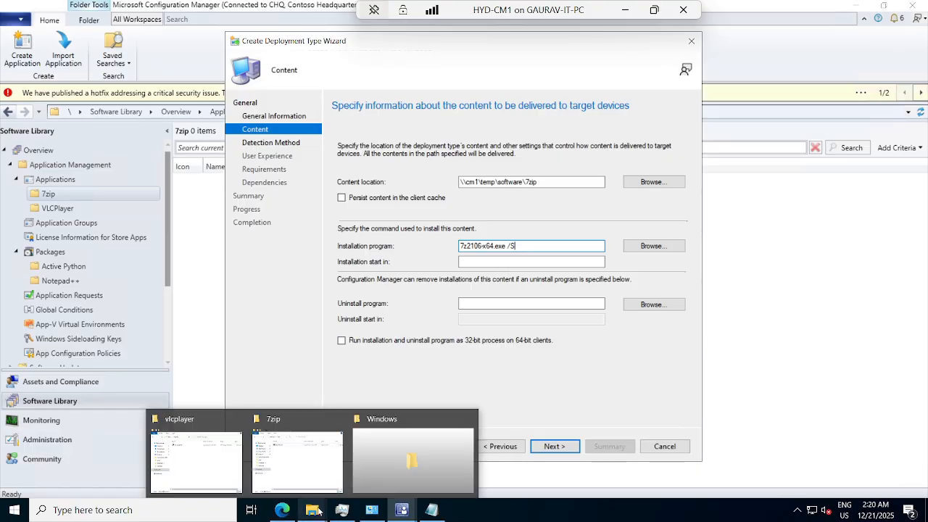
left_click(319, 460)
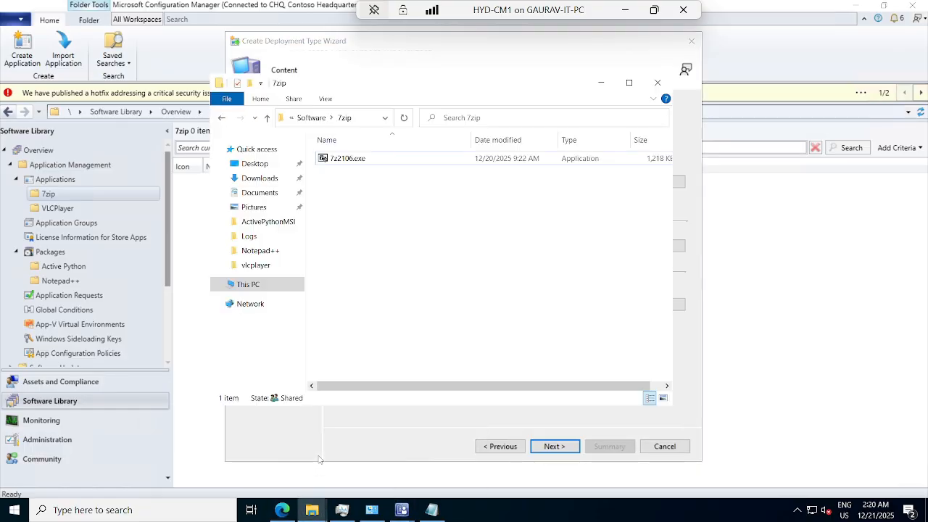
right_click(341, 162)
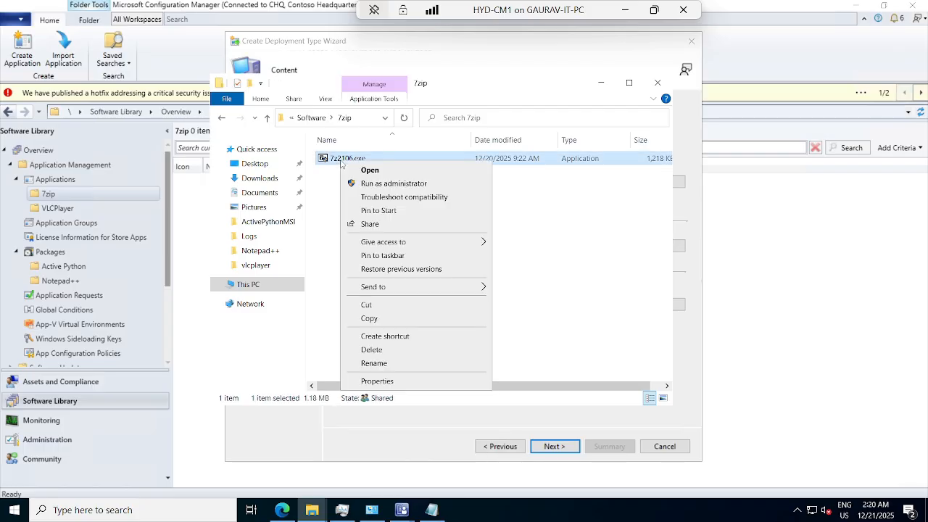
left_click(374, 363)
key("Right")
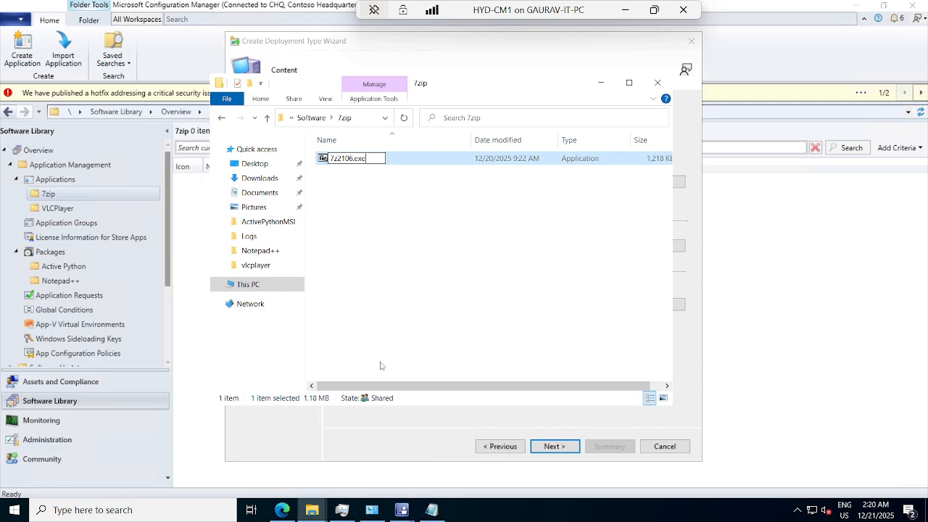
key("ctrl+a")
key("ctrl+c")
left_click(693, 341)
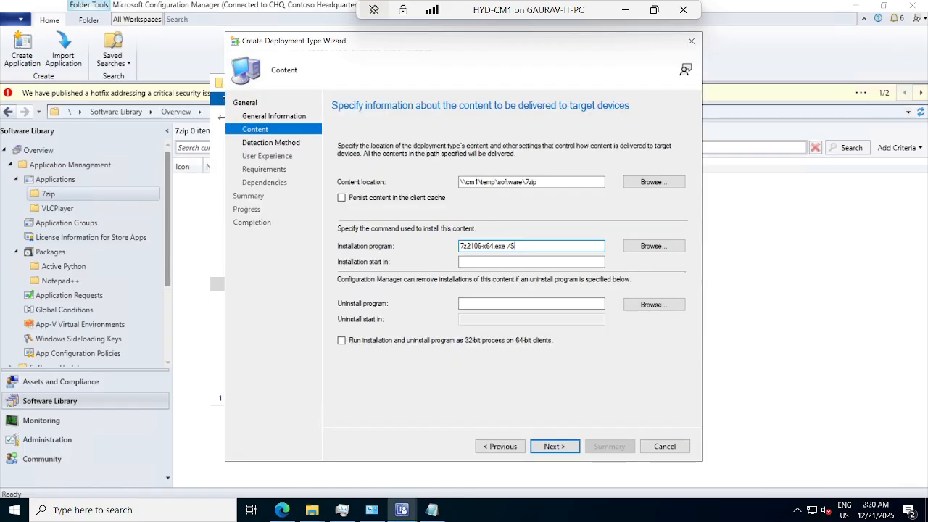
key("shift+Home")
key("ctrl+v")
type("/S")
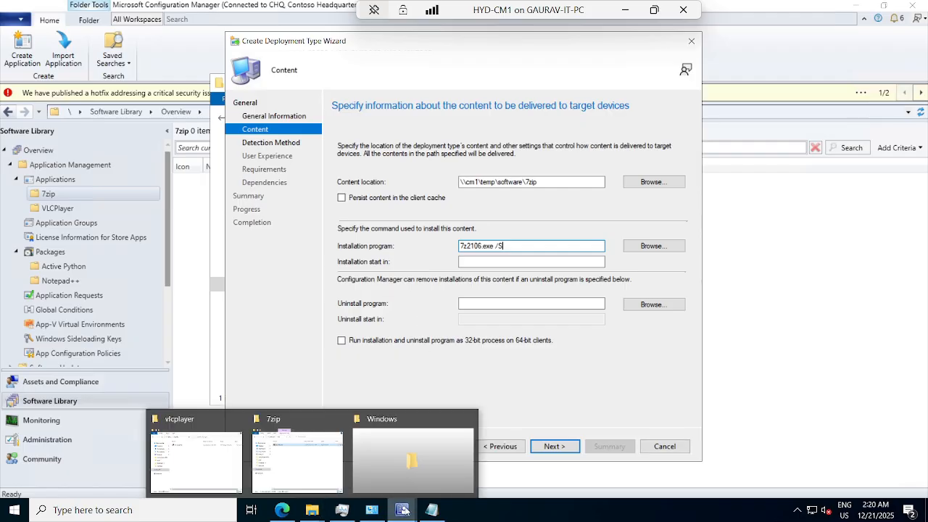
Copy the uninstall command "%ProgramFiles%\7-Zip\Uninstall.exe" /S from Install.bat in Notepad and paste it as the installation start-in value
mouse_move(402, 509)
mouse_move(313, 509)
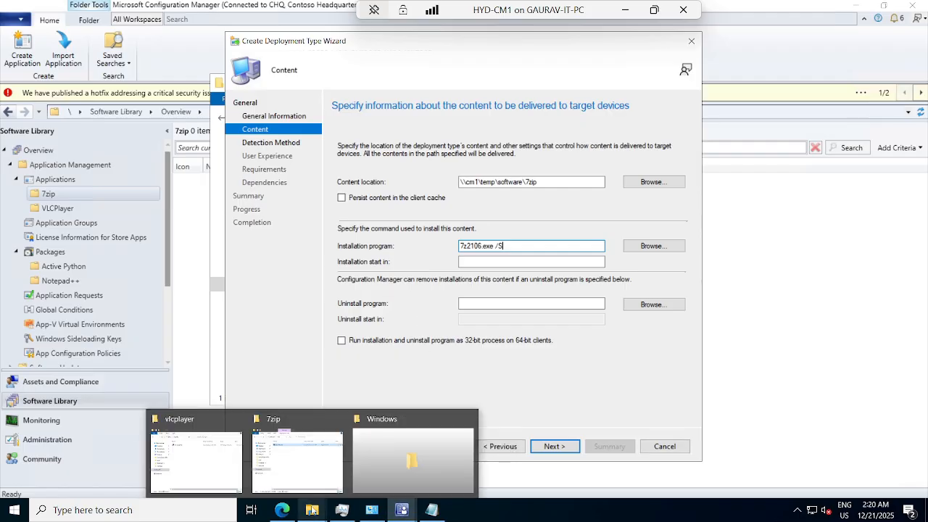
left_click(432, 509)
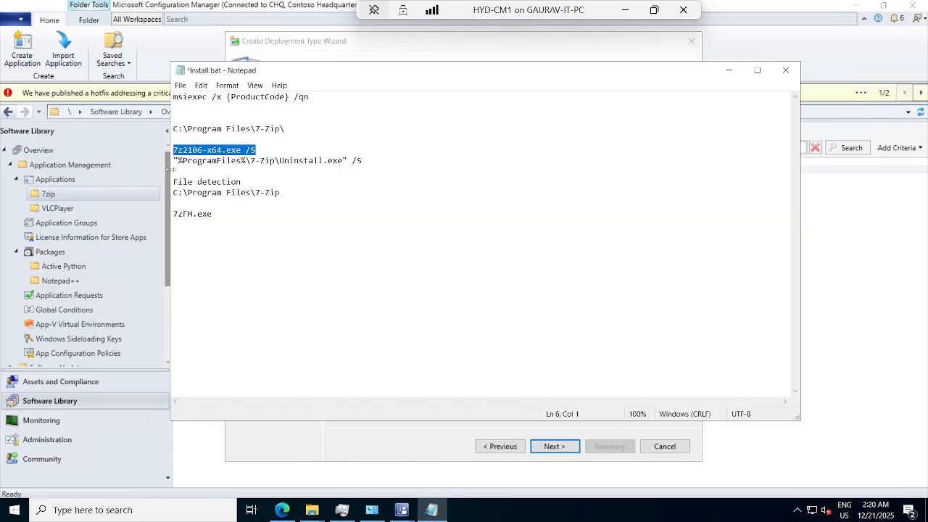
left_click_drag(174, 161, 362, 160)
key("ctrl+c")
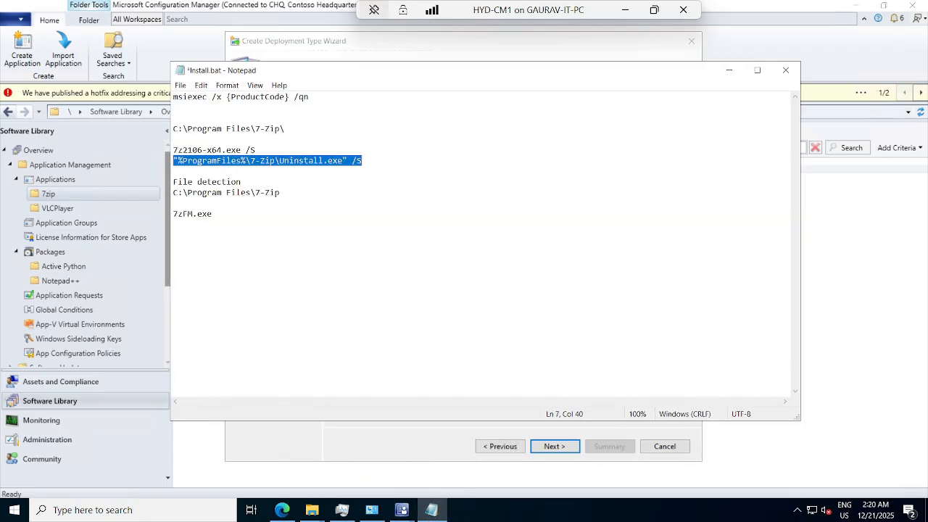
left_click(729, 70)
left_click(493, 264)
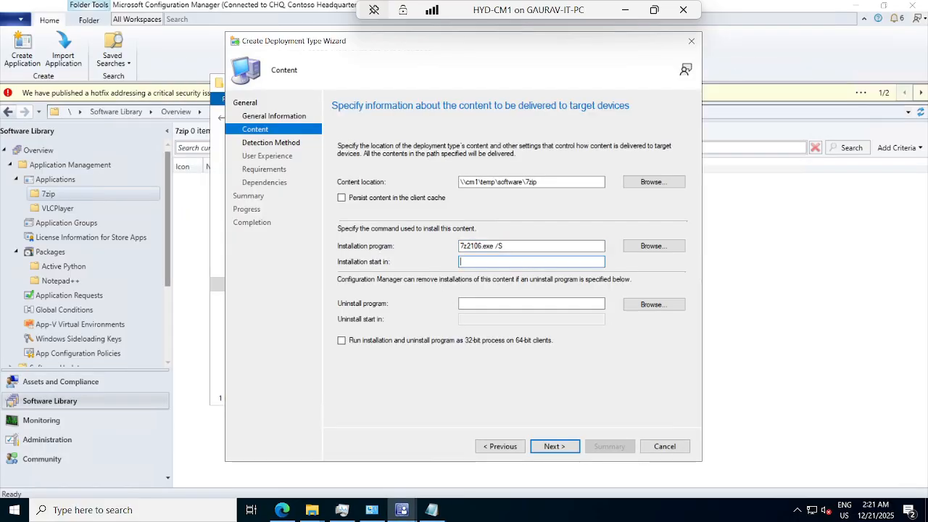
key("ctrl+v")
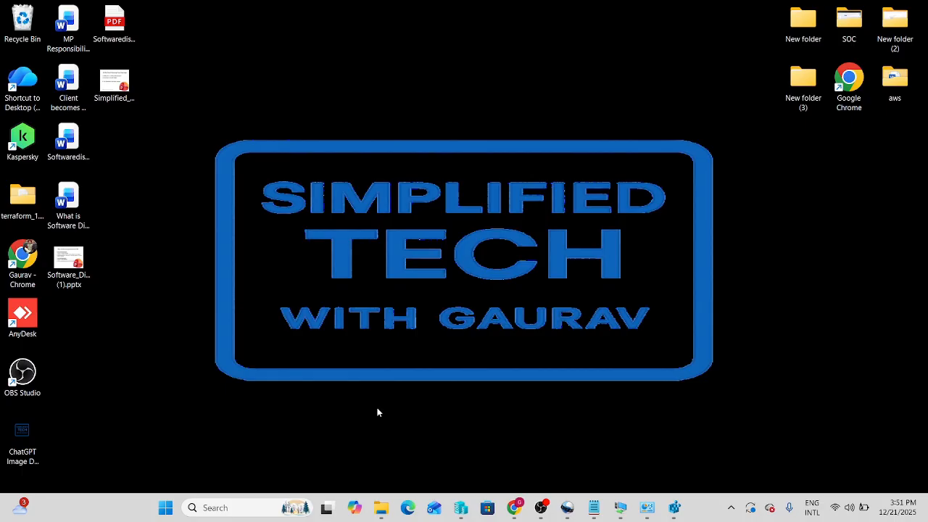
Switch to File Explorer on the local computer and examine C:\Program Files\7-Zip for Uninstall.exe, retracing the path from the C: drive
mouse_move(384, 511)
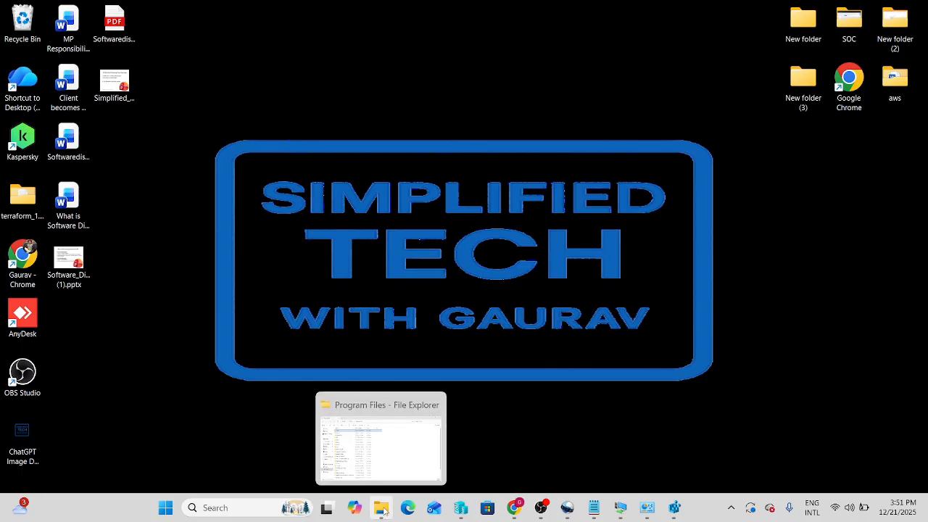
left_click(384, 511)
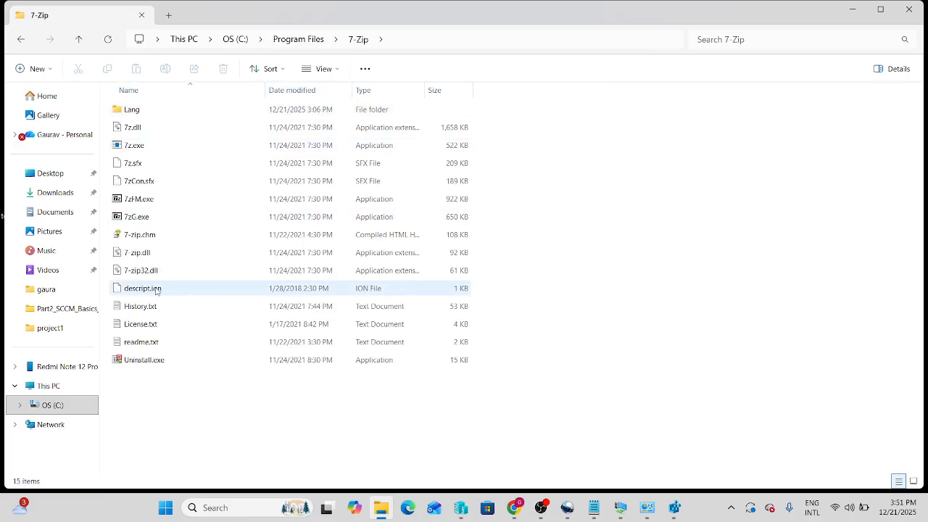
left_click(148, 363)
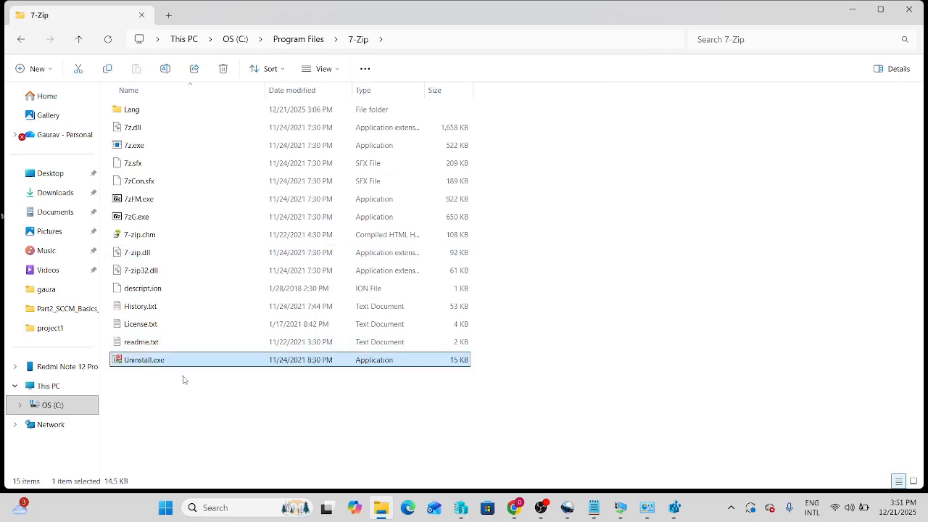
left_click(235, 39)
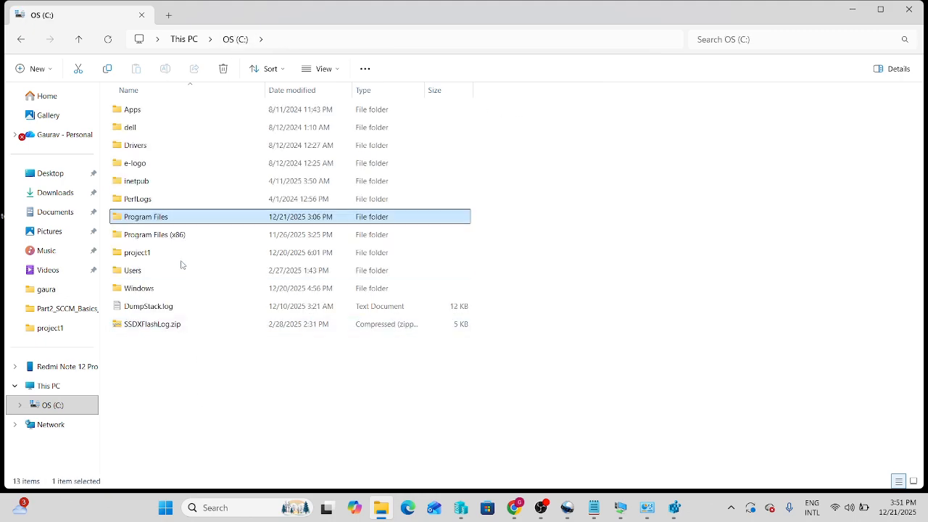
mouse_move(136, 242)
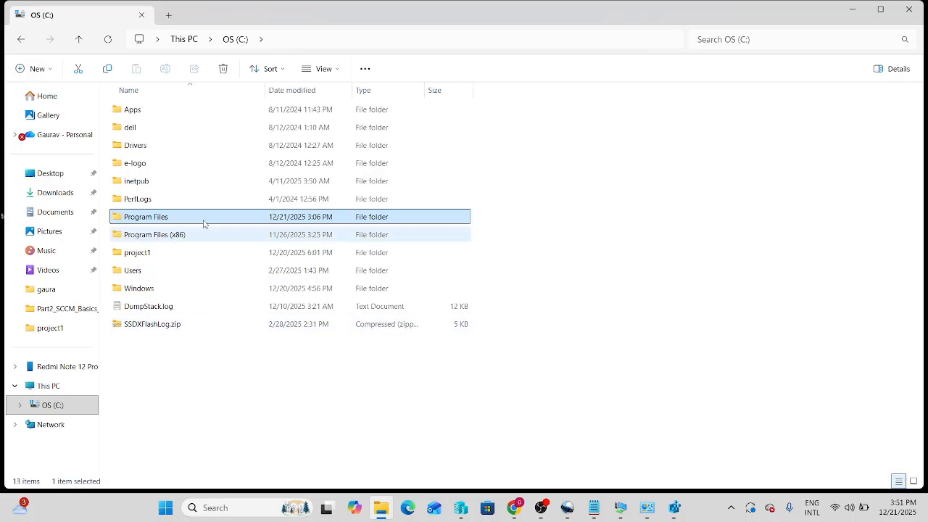
double_click(135, 220)
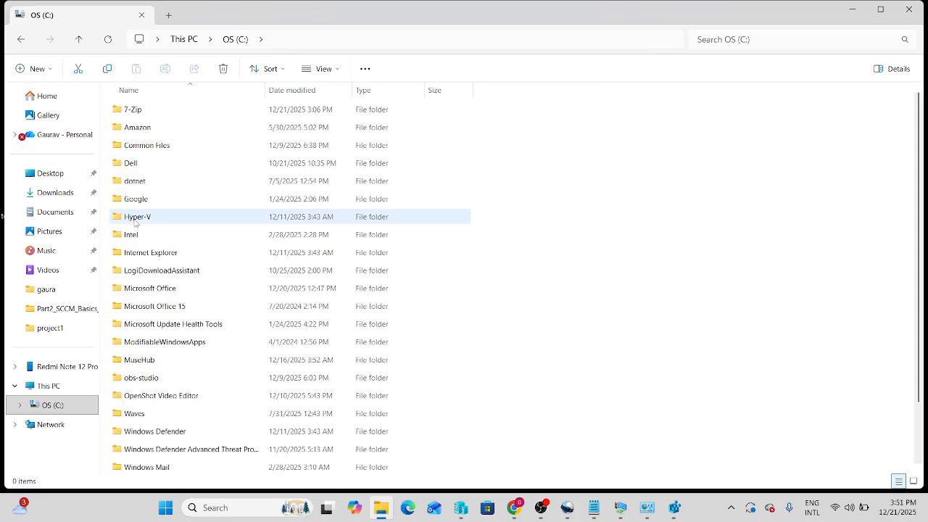
double_click(131, 116)
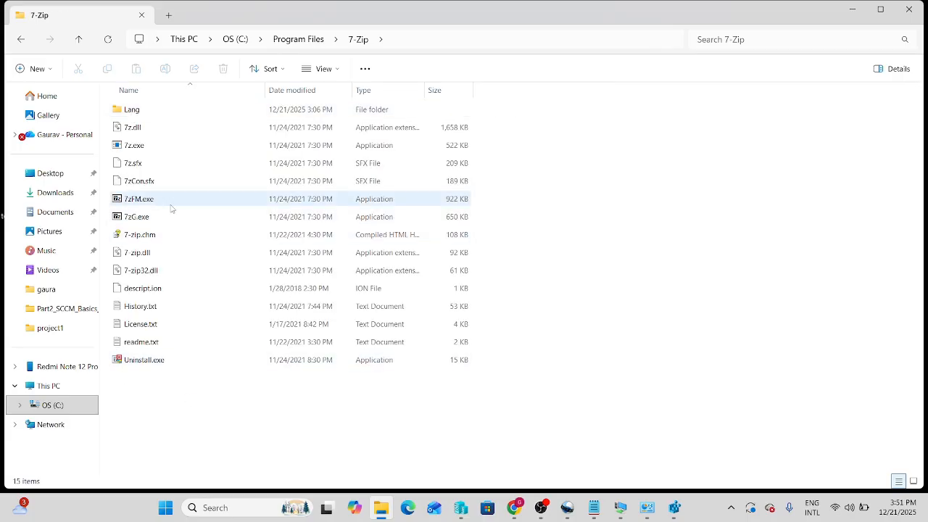
Launch 7zFM.exe from the 7-Zip folder to check which program it starts, and close it
mouse_move(135, 205)
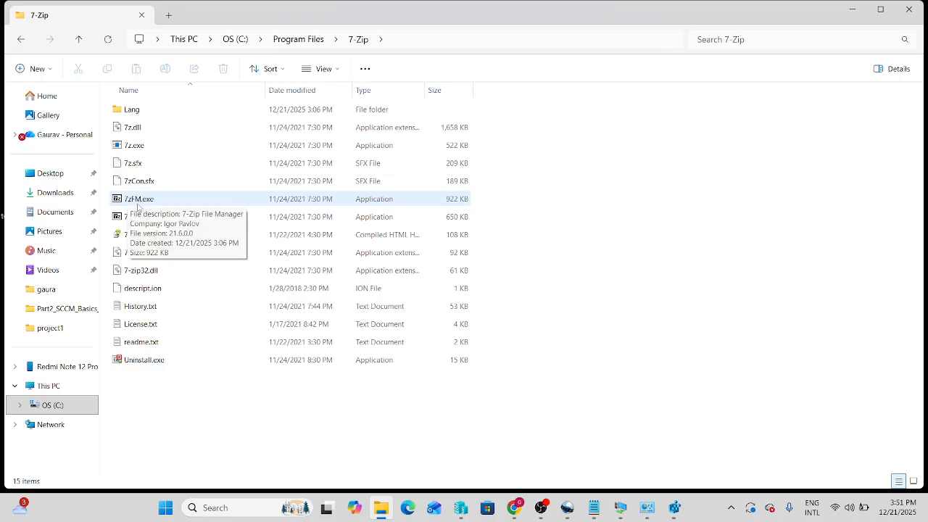
double_click(154, 205)
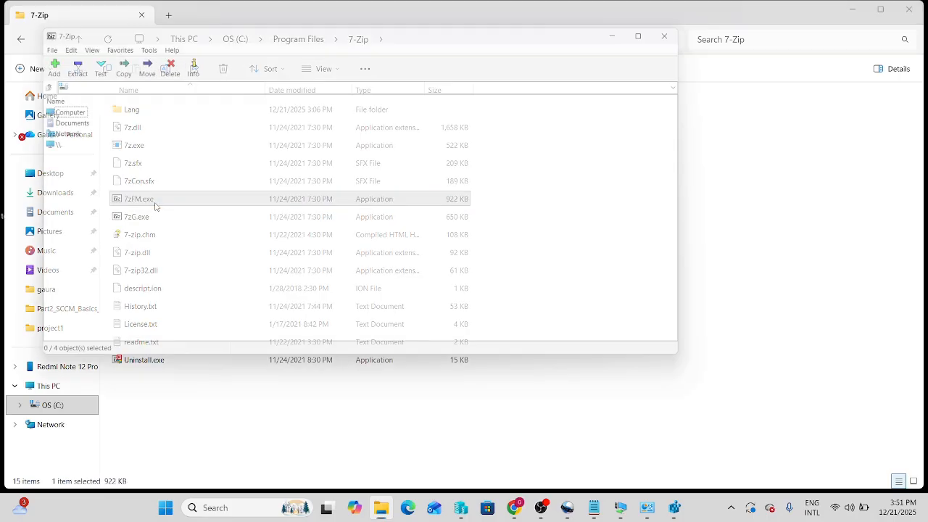
left_click_drag(70, 29, 134, 36)
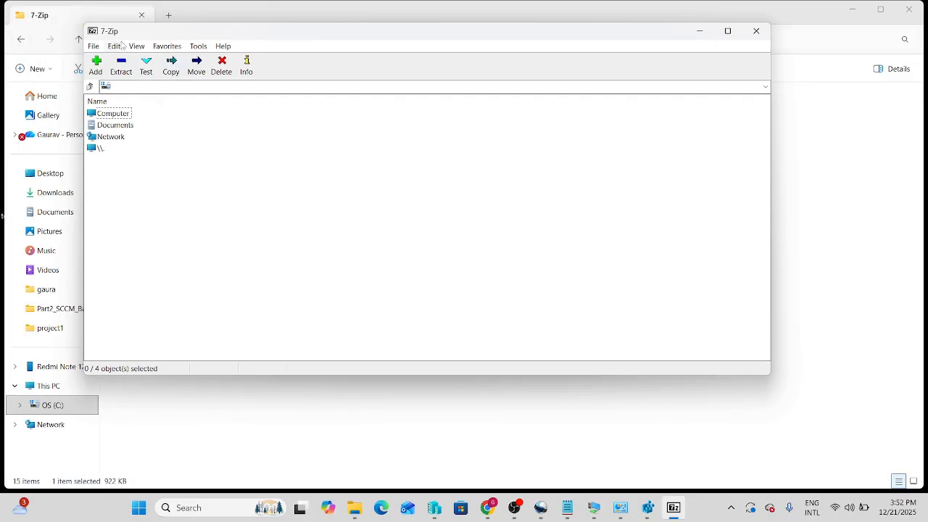
left_click(754, 35)
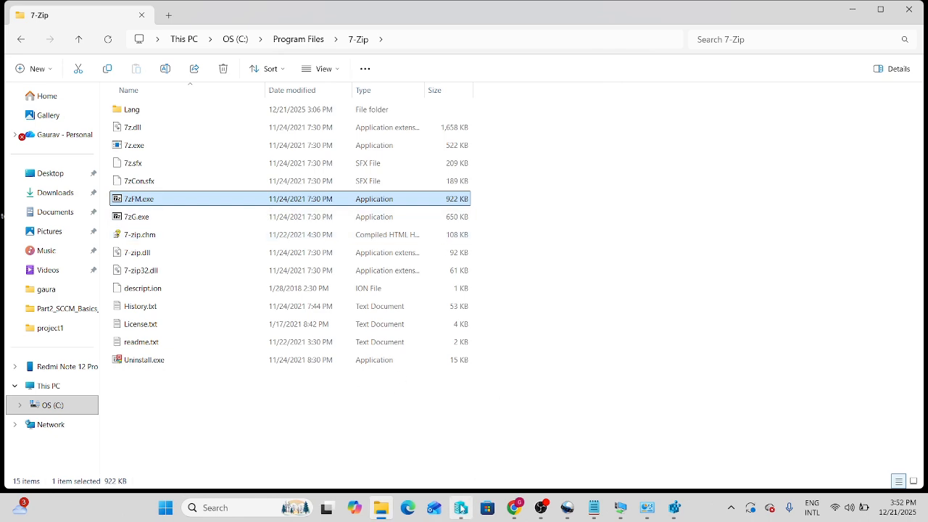
Back in the HYD-CM1 session, clear the installation start-in value, set the uninstall program to "%ProgramFiles%\7-Zip\Uninstall.exe" /S, and continue to the detection method
mouse_move(630, 515)
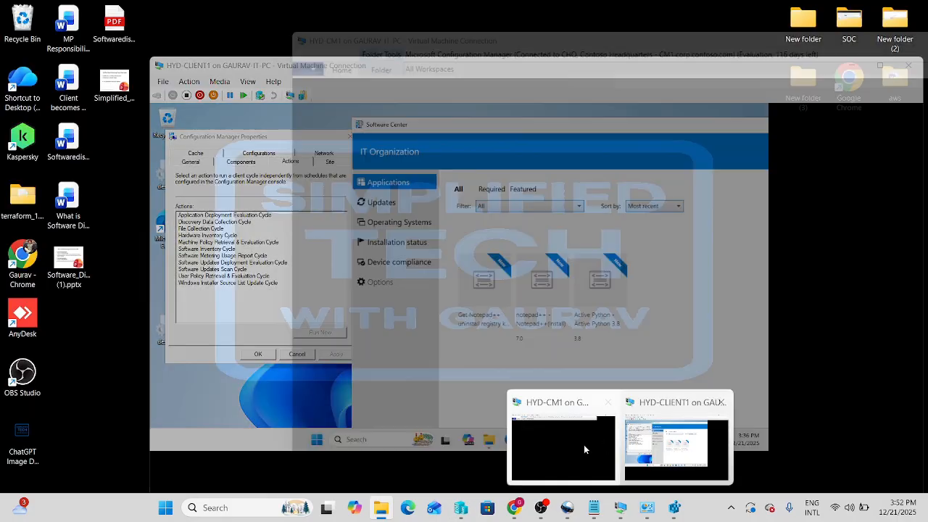
left_click(575, 445)
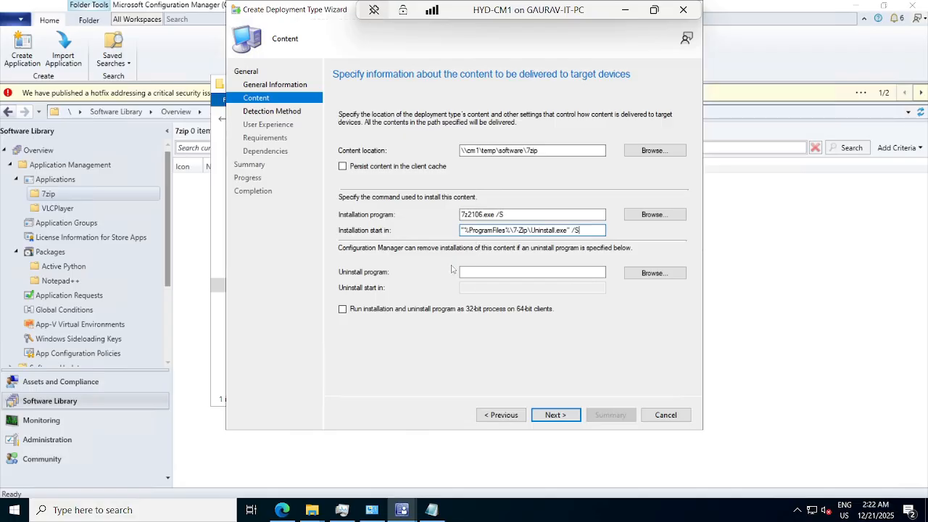
left_click_drag(581, 230, 454, 232)
key("ctrl+c")
key("BackSpace")
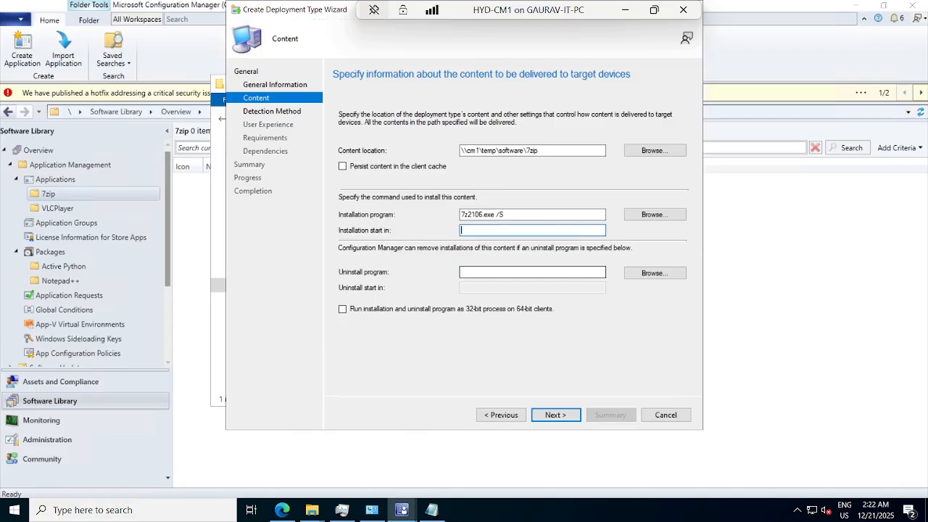
left_click(471, 273)
key("ctrl+v")
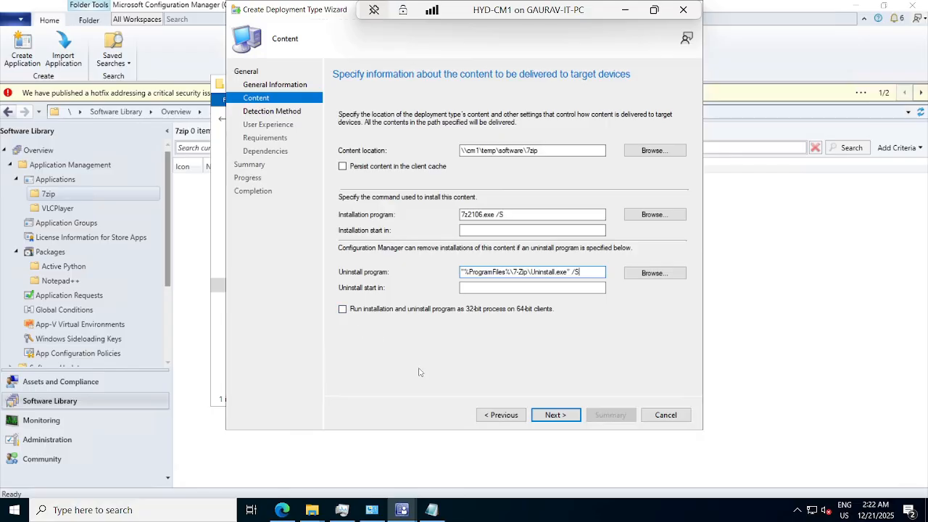
left_click(553, 416)
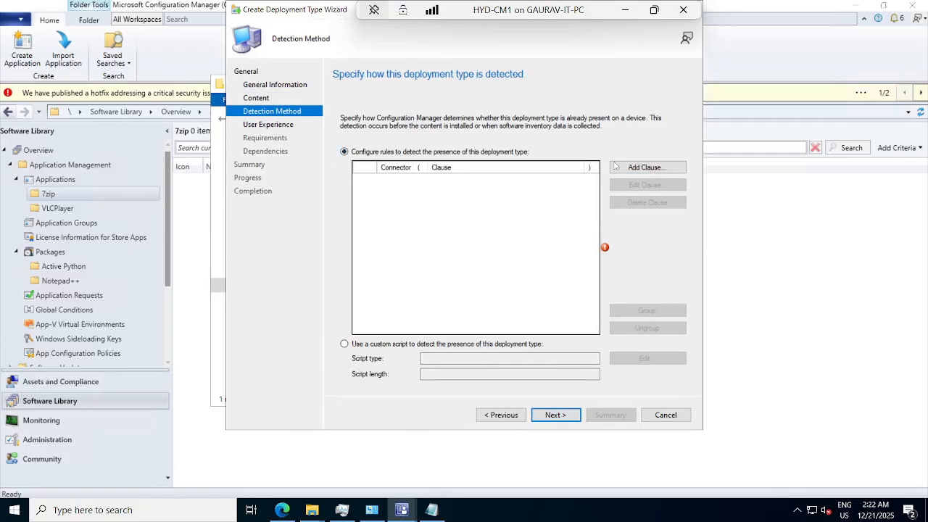
Start a new detection rule clause, view the Windows Installer setting type, and set the type back to File System
left_click(637, 169)
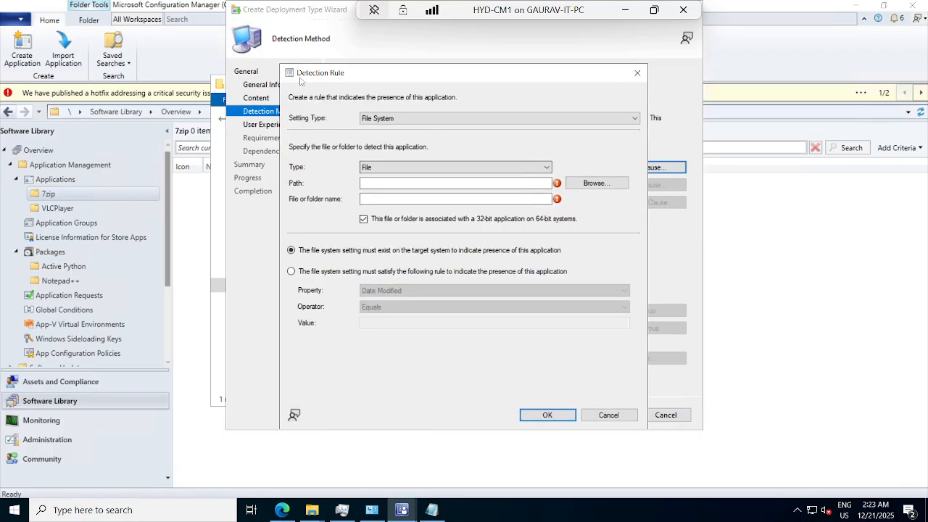
left_click(393, 121)
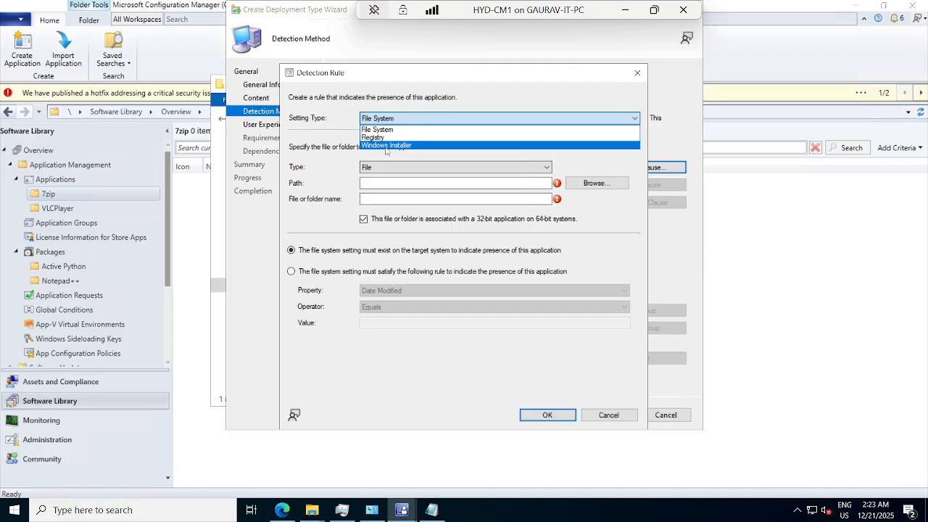
left_click(390, 146)
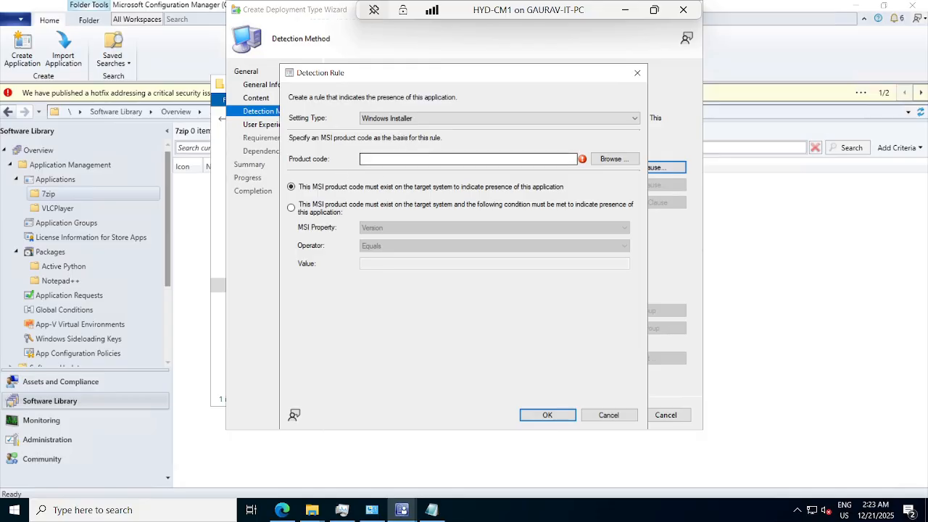
left_click(396, 122)
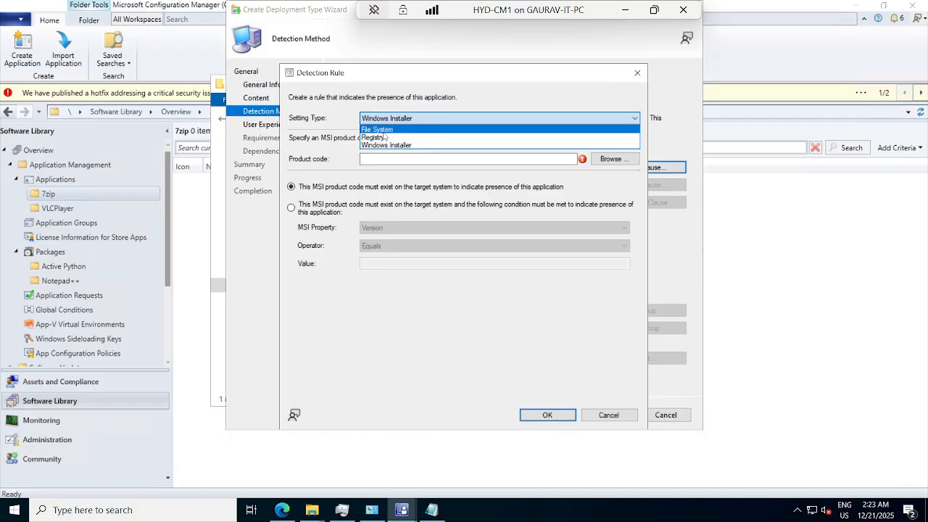
left_click(382, 131)
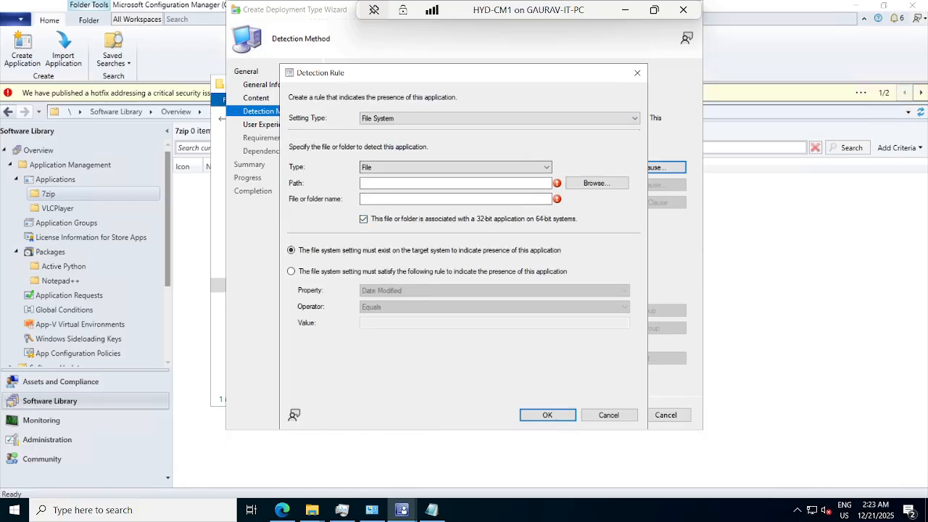
Copy the folder C:\Program Files\7-Zip from Install.bat in Notepad and enter it as the detection rule's path
left_click(394, 184)
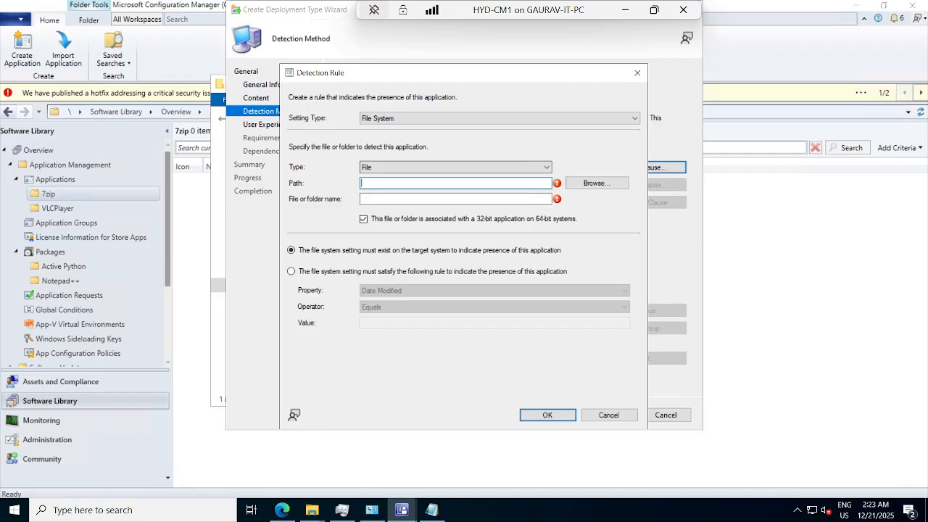
left_click(431, 509)
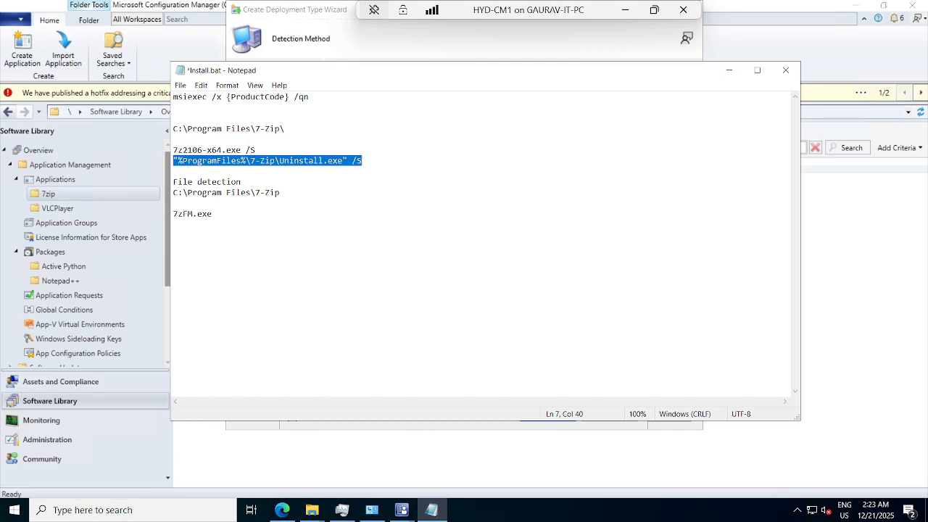
left_click_drag(280, 192, 177, 192)
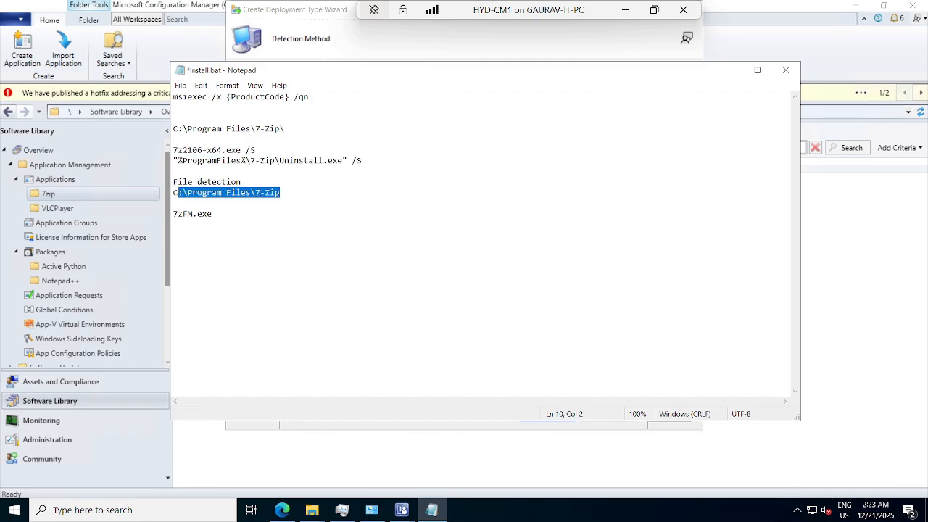
left_click(729, 71)
type("C:\\Program Files\\7-Zip")
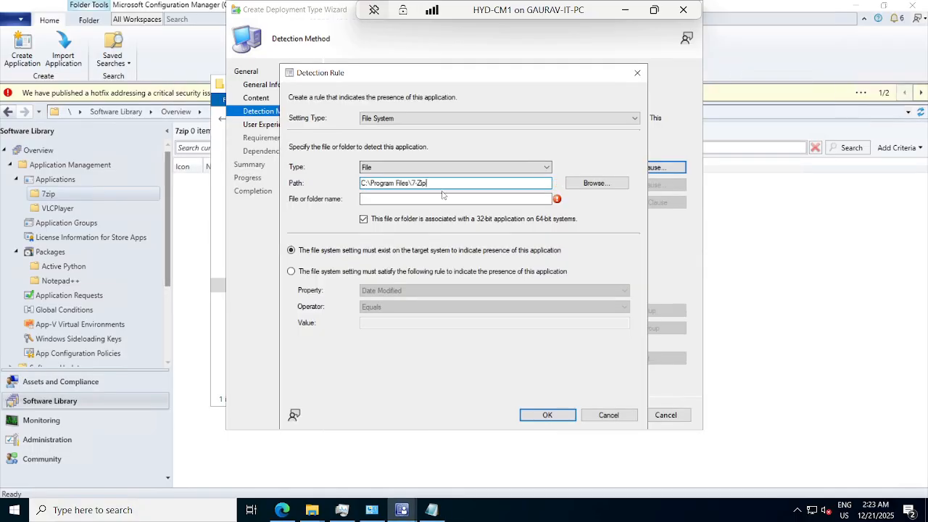
Look through the open 7zip and Windows folders in File Explorer for the detection file's name, and minimize the Windows folder
left_click(435, 198)
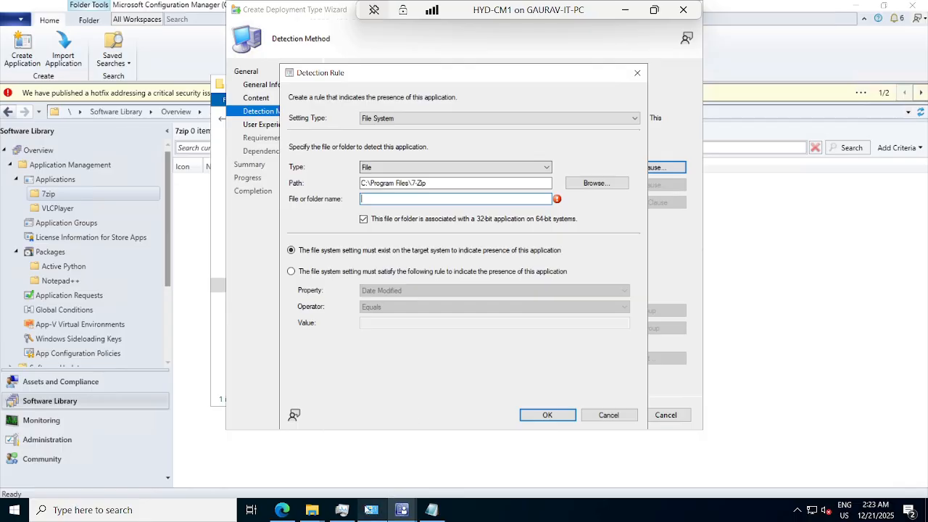
mouse_move(321, 513)
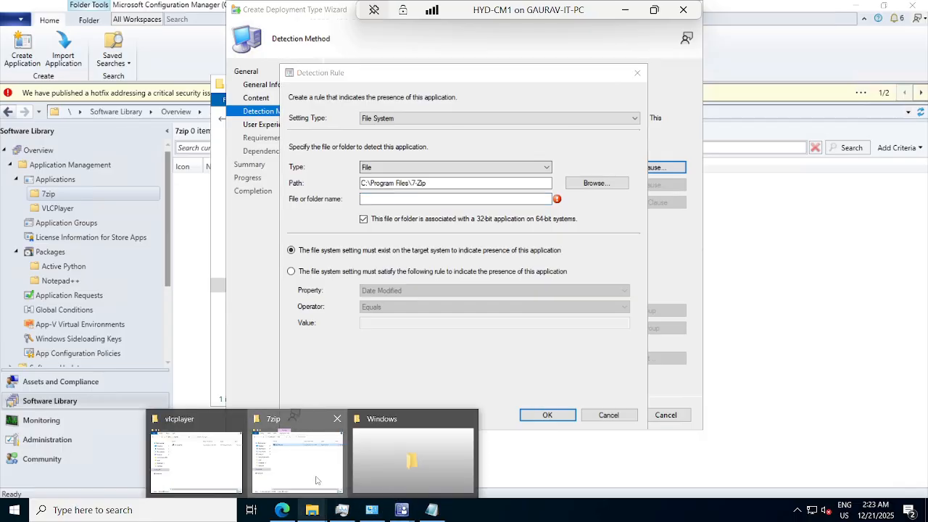
left_click(297, 462)
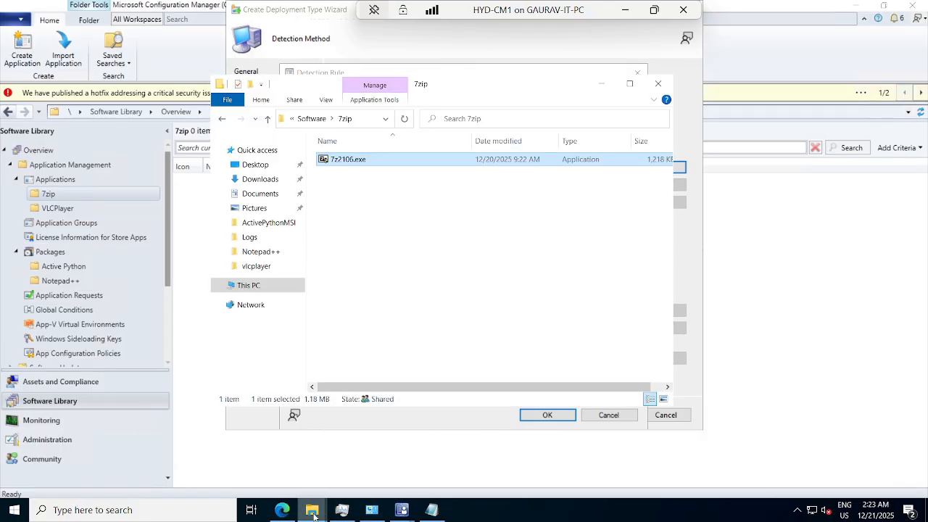
mouse_move(326, 515)
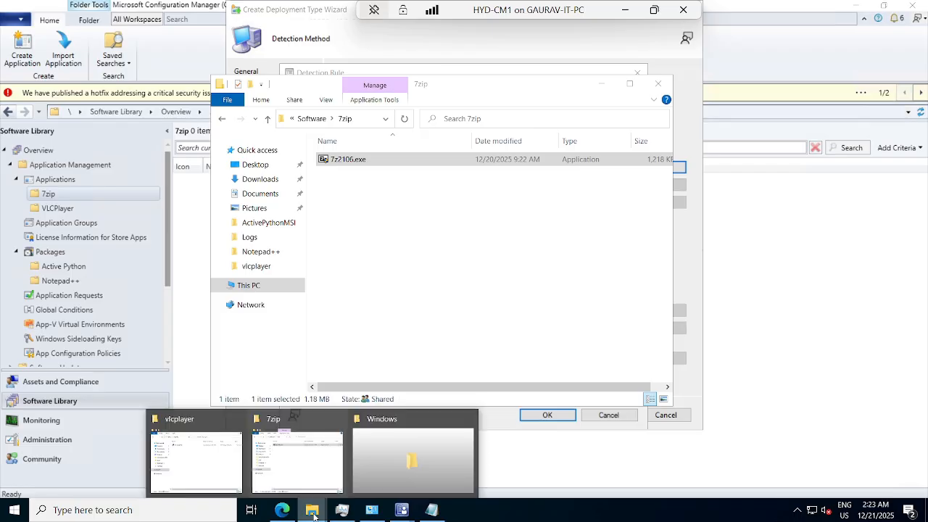
left_click(384, 451)
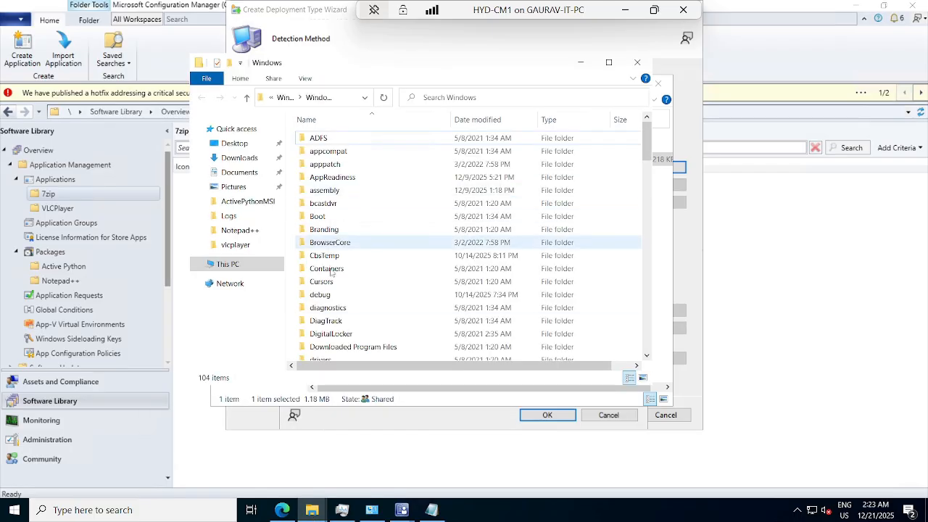
left_click(580, 62)
Switch to the host PC's C:\Program Files\7-Zip folder, launch 7zFM.exe to check which program it starts, and close it
left_click(624, 8)
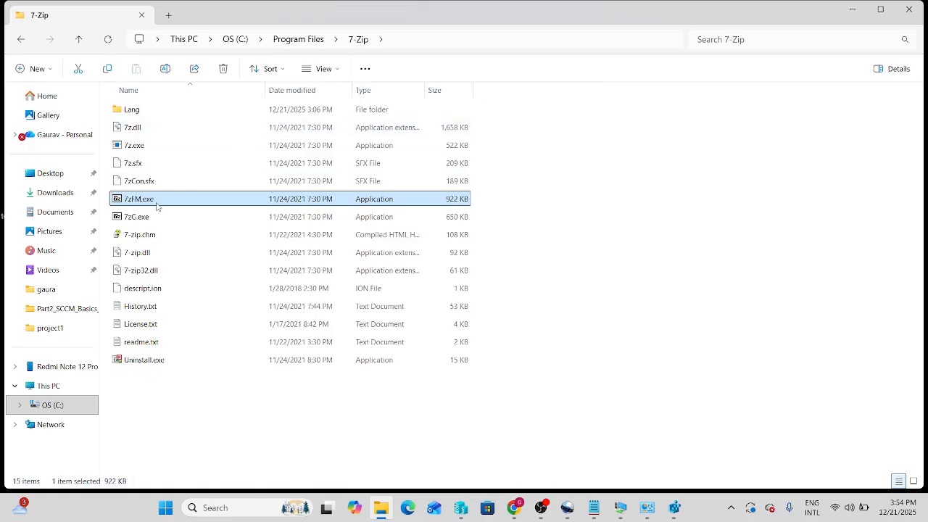
mouse_move(137, 202)
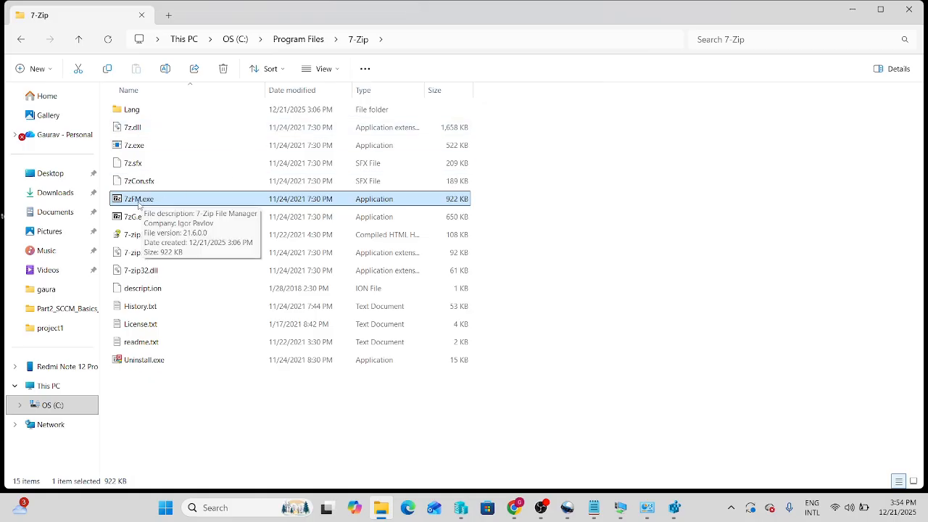
double_click(138, 202)
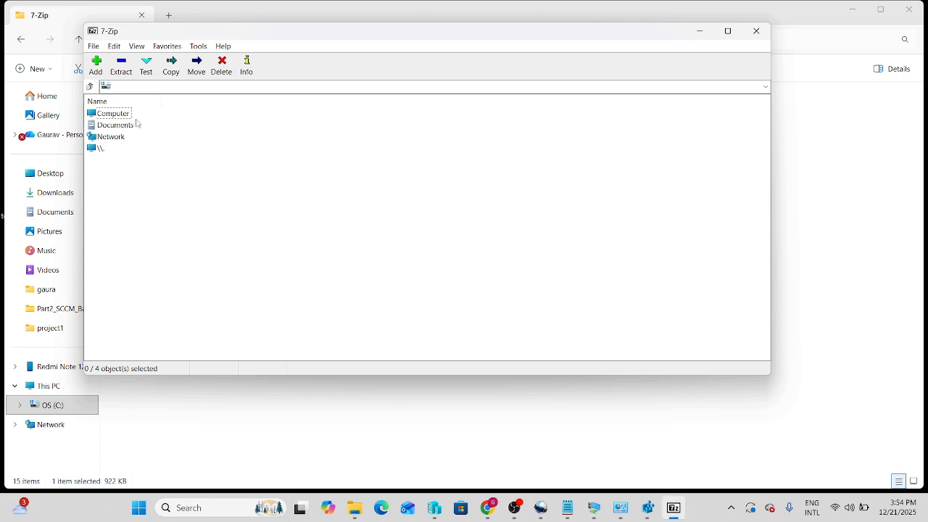
left_click(756, 31)
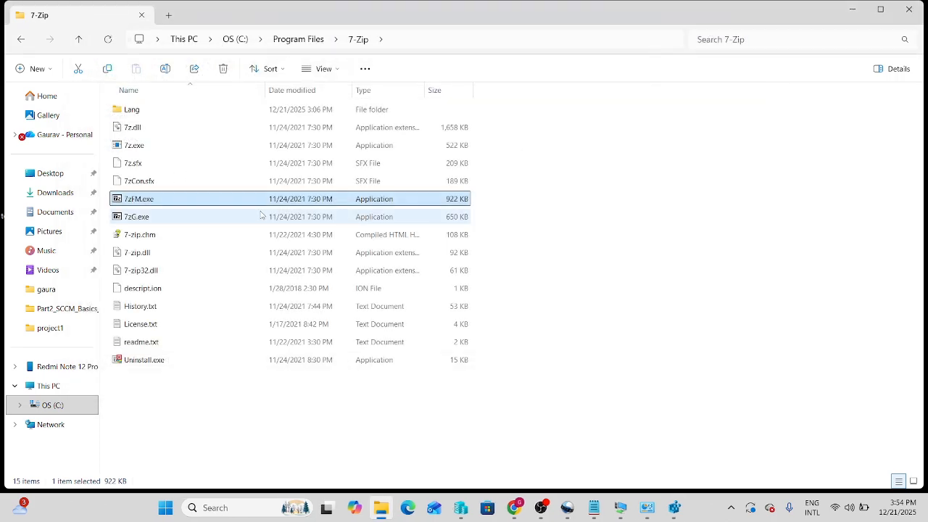
Copy the file name 7zFM.exe from the 7-Zip folder and enter it as the detection rule's file name in the HYD-CM1 session
key("F2")
left_click_drag(166, 198, 123, 199)
key("ctrl+c")
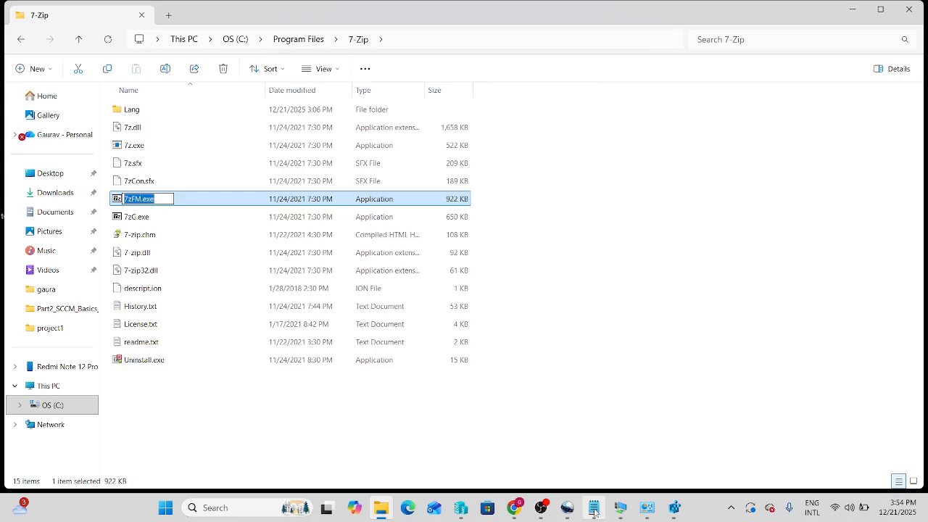
left_click(621, 507)
left_click(570, 462)
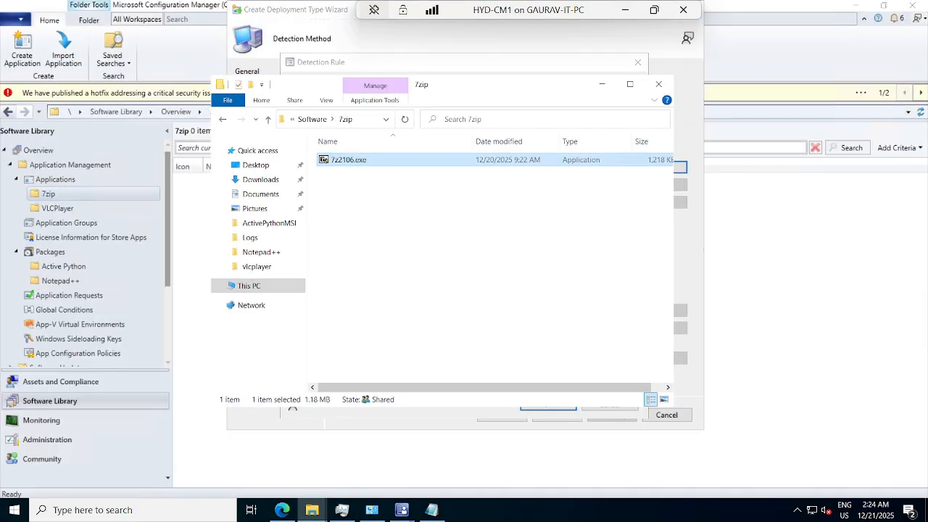
left_click(602, 84)
key("ctrl+v")
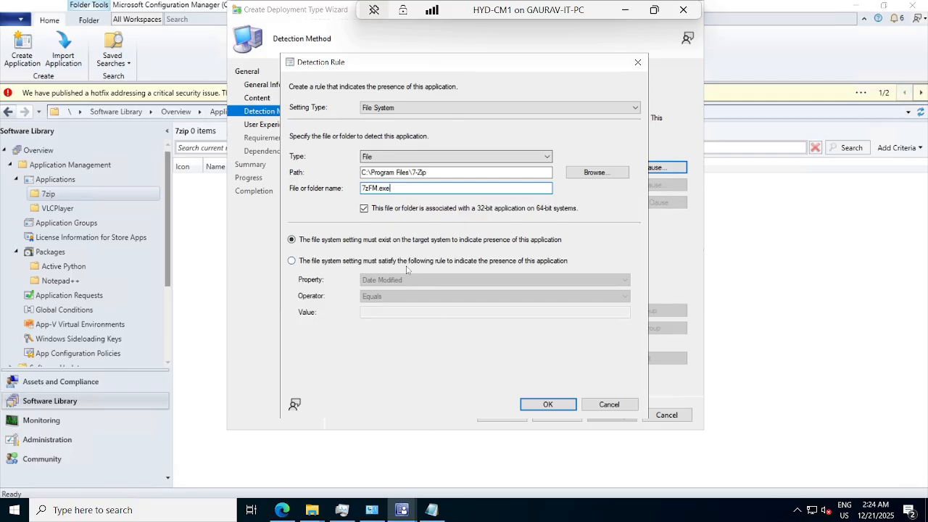
Set the detection rule's setting type to Registry and copy the full path of the 7-Zip uninstall key from Registry Editor on the host
left_click(384, 110)
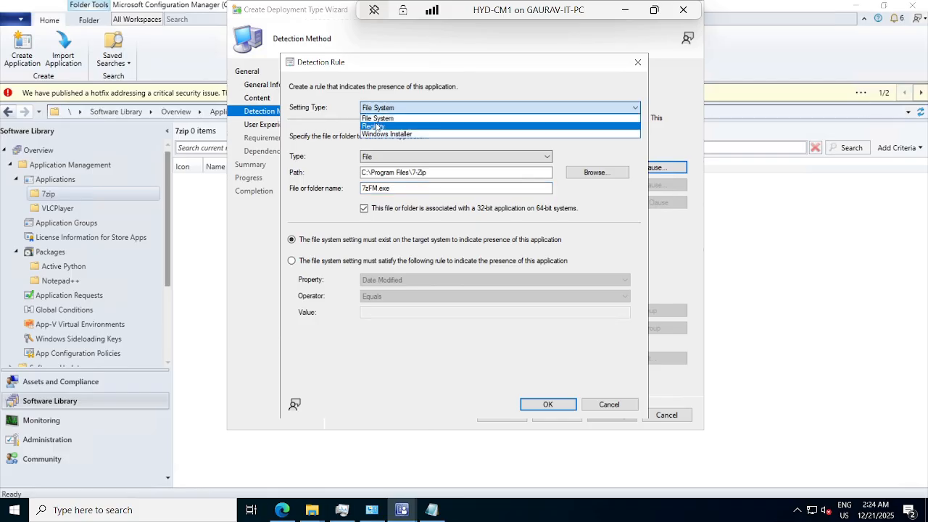
left_click(377, 127)
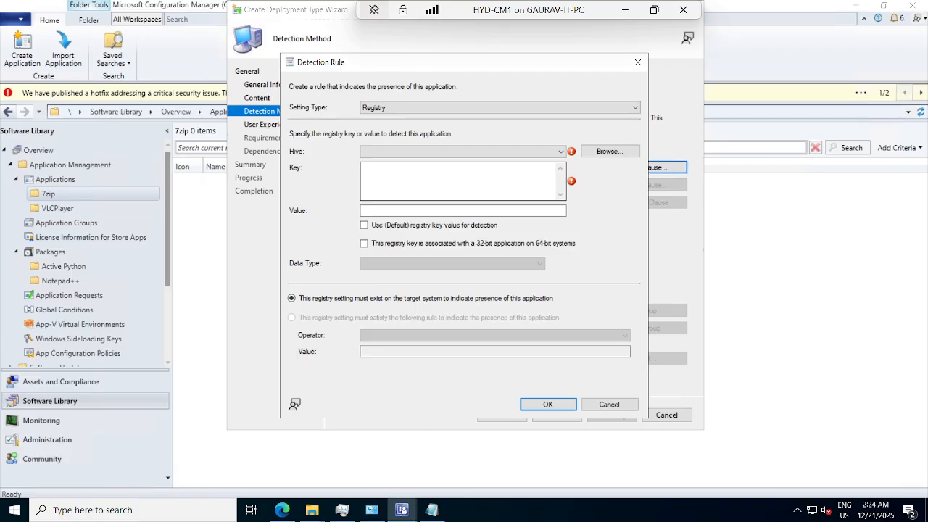
left_click(627, 9)
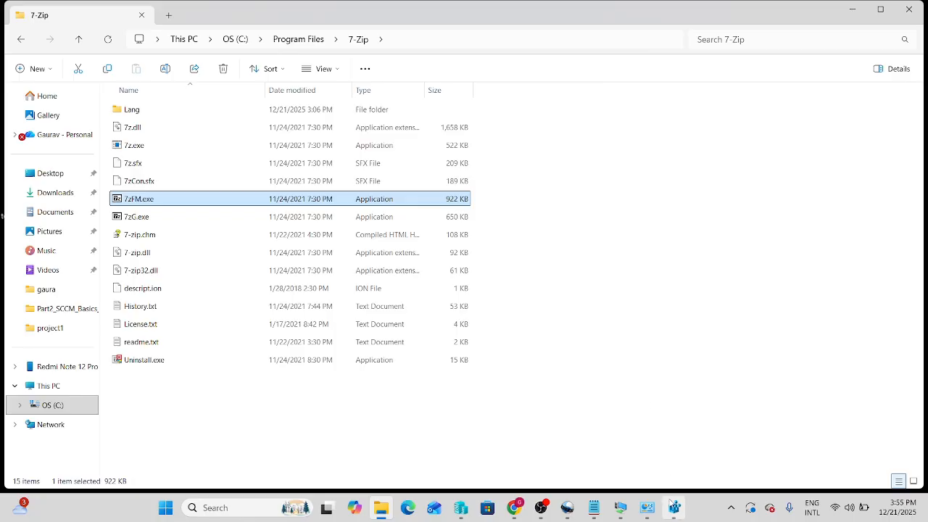
left_click(674, 507)
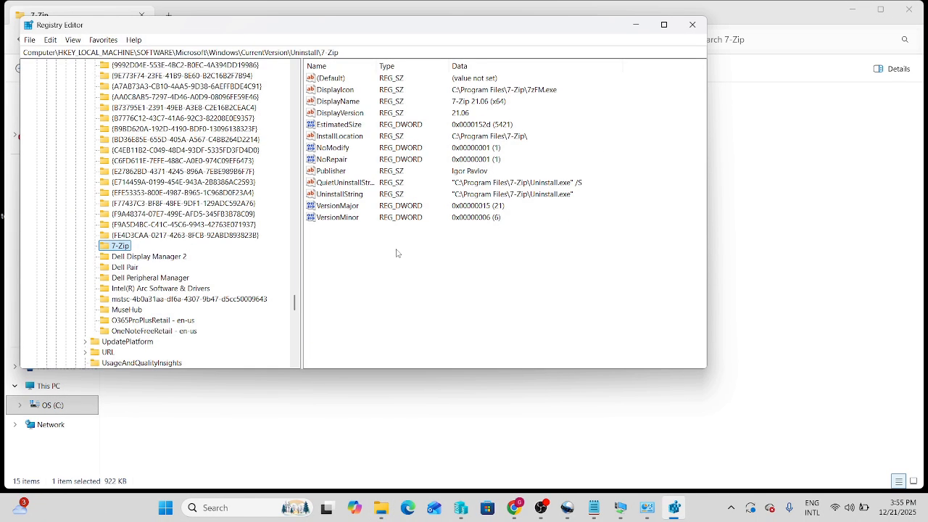
left_click(122, 247)
left_click_drag(341, 51, 24, 60)
key("ctrl+c")
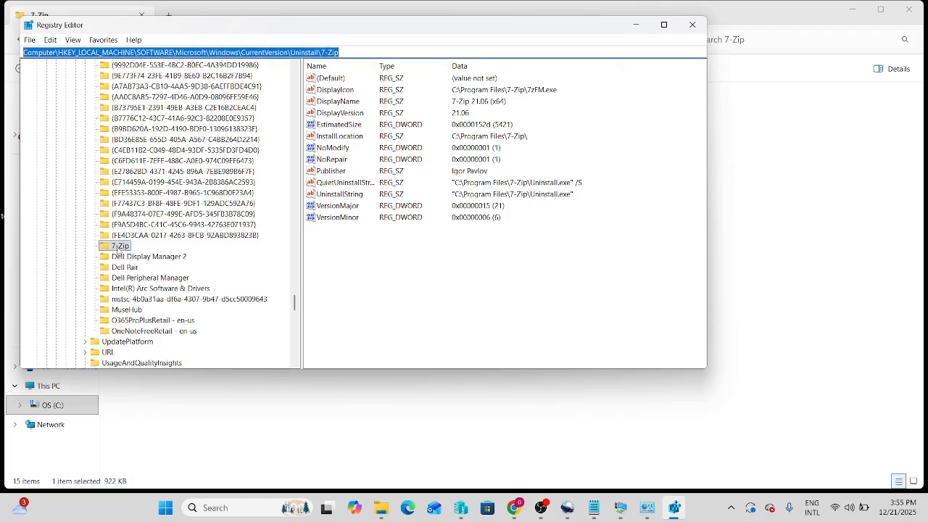
Compare the 7-Zip uninstall key with a GUID-named product key in Registry Editor, and reselect the 7-Zip key
left_click(119, 247)
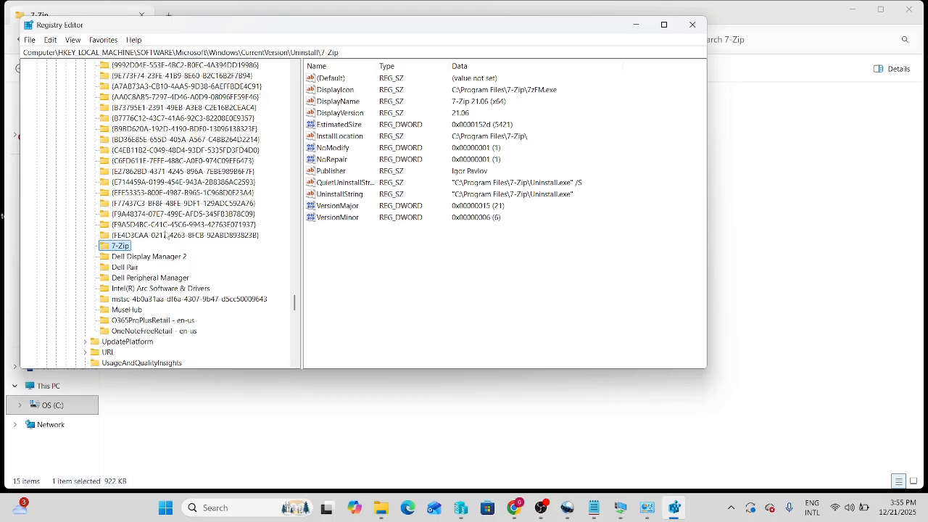
left_click(134, 215)
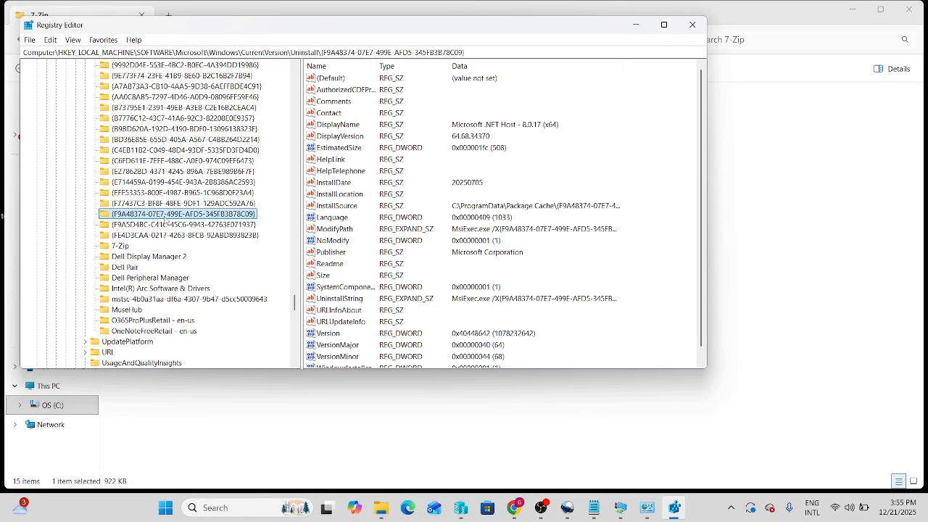
left_click(121, 247)
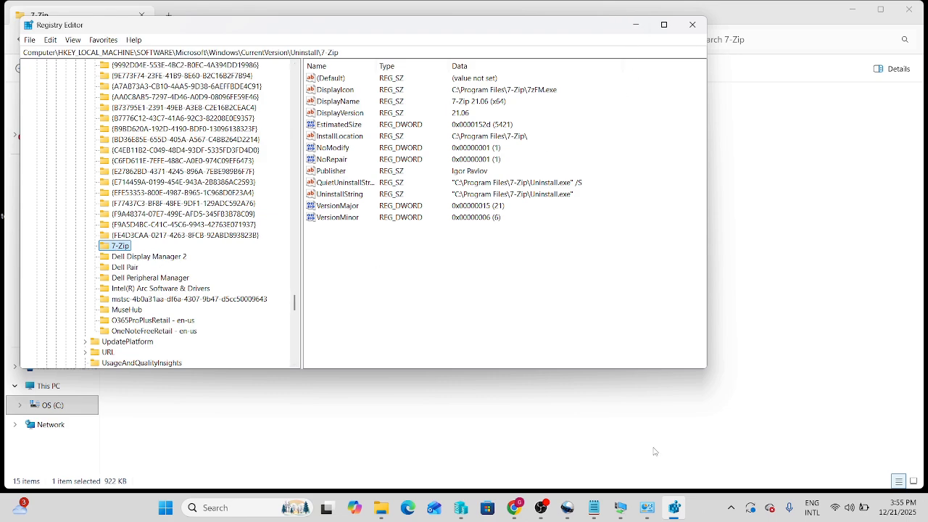
In the HYD-CM1 session, set the rule's hive to HKEY_LOCAL_MACHINE and its key to SOFTWARE\Microsoft\Windows\CurrentVersion\Uninstall\7-Zip
mouse_move(623, 510)
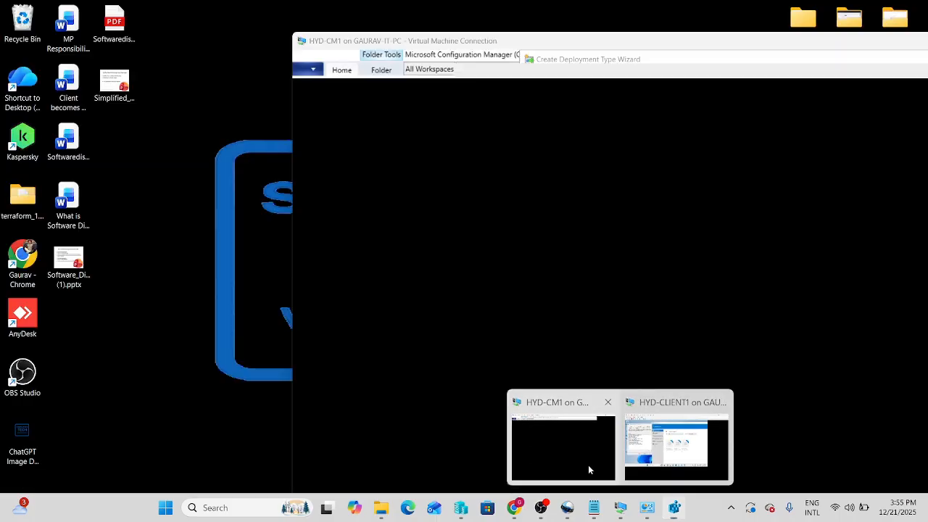
left_click(588, 464)
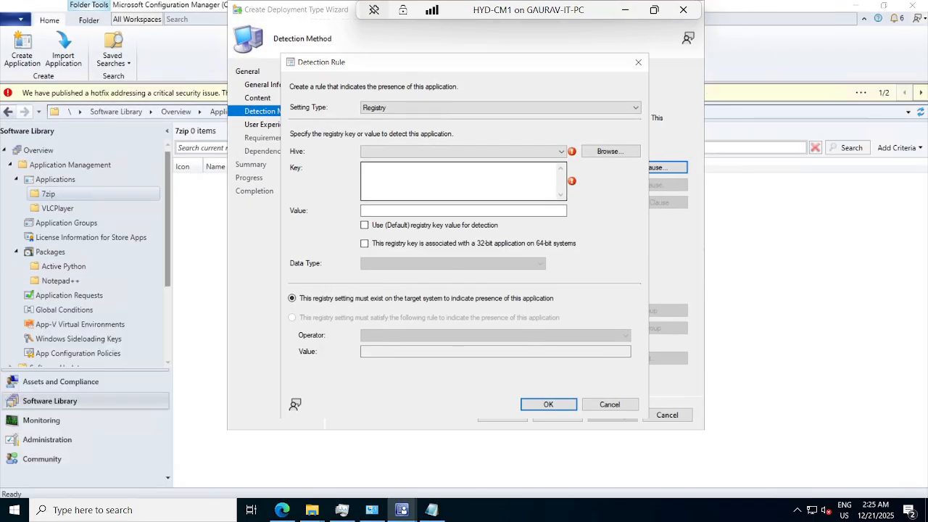
left_click(393, 153)
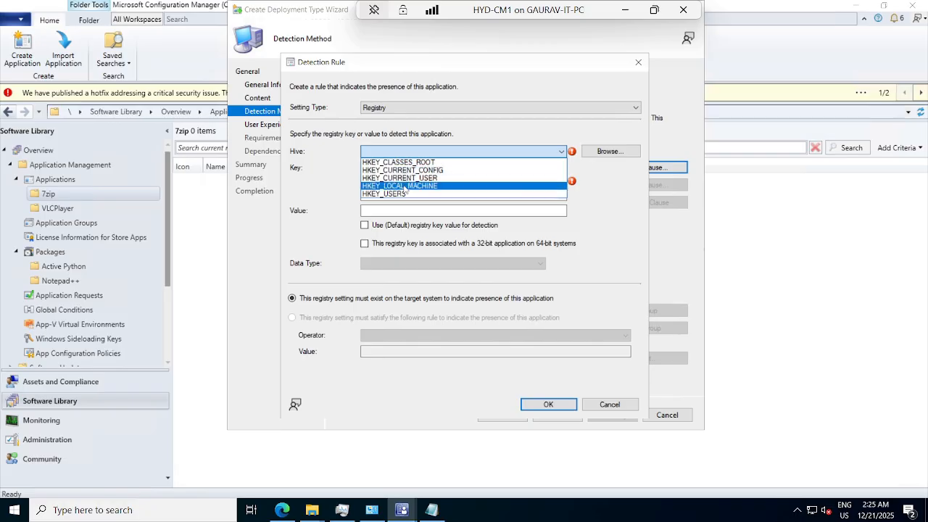
left_click(402, 186)
left_click(406, 181)
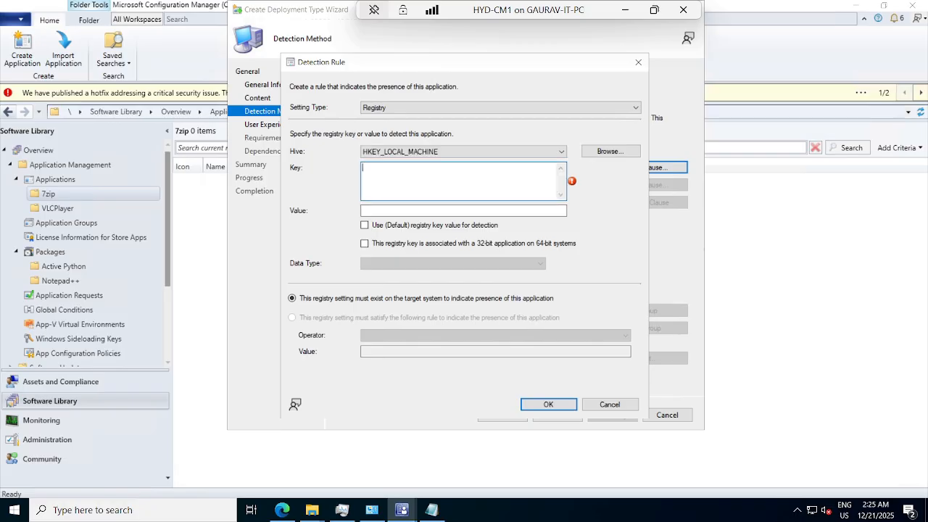
key("ctrl+v")
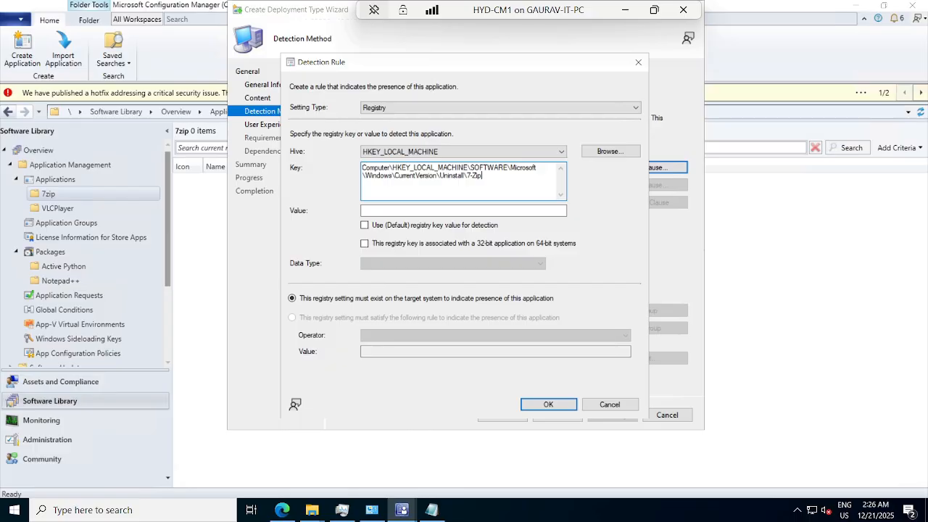
left_click_drag(470, 168, 360, 171)
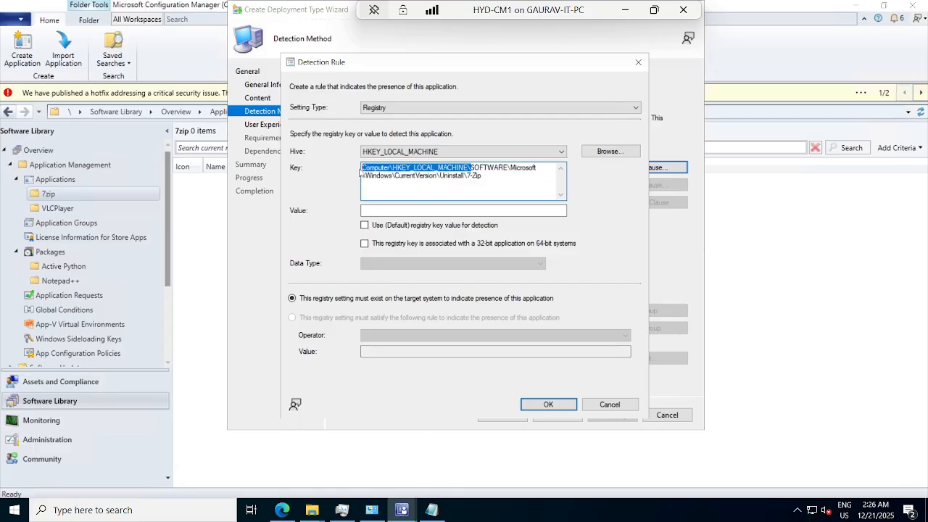
key("BackSpace")
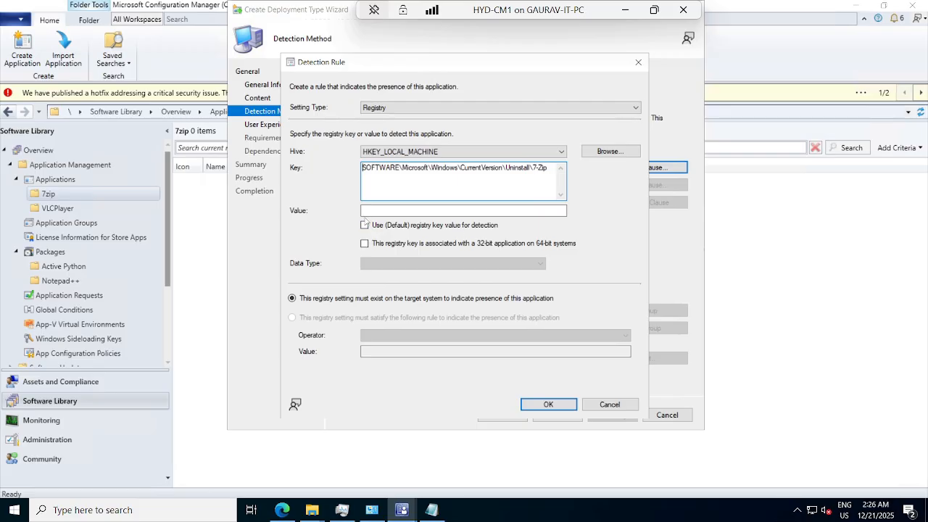
Look up the version value's name under the 7-Zip key in Registry Editor and enter DisplayVersion as the detection rule's value in HYD-CM1
left_click(464, 210)
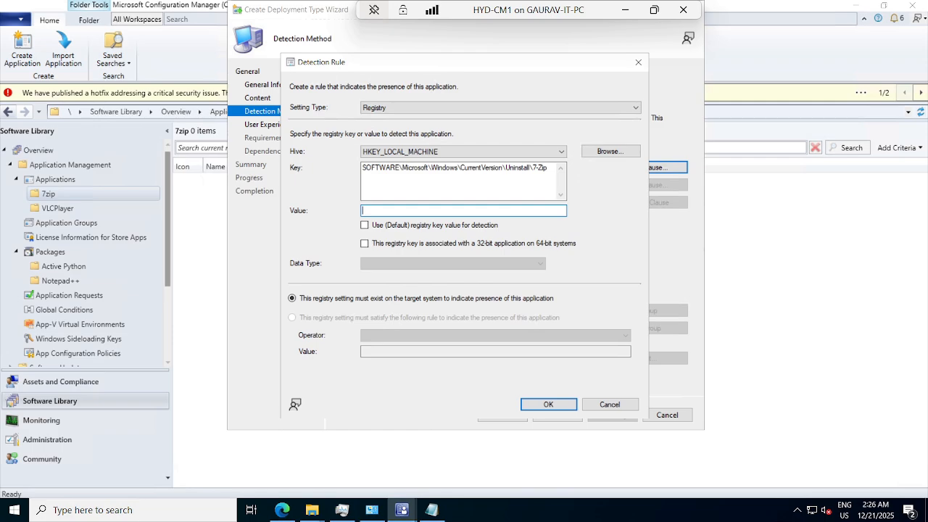
left_click(625, 10)
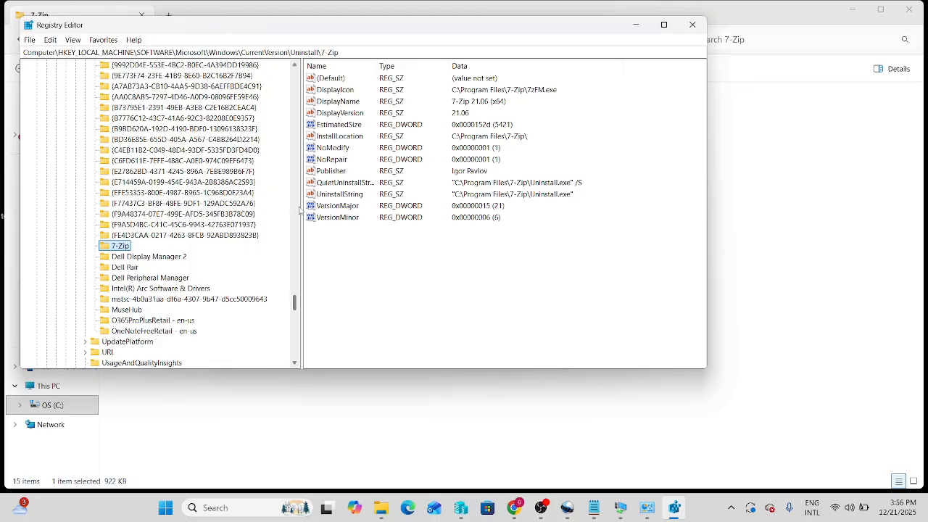
left_click(323, 114)
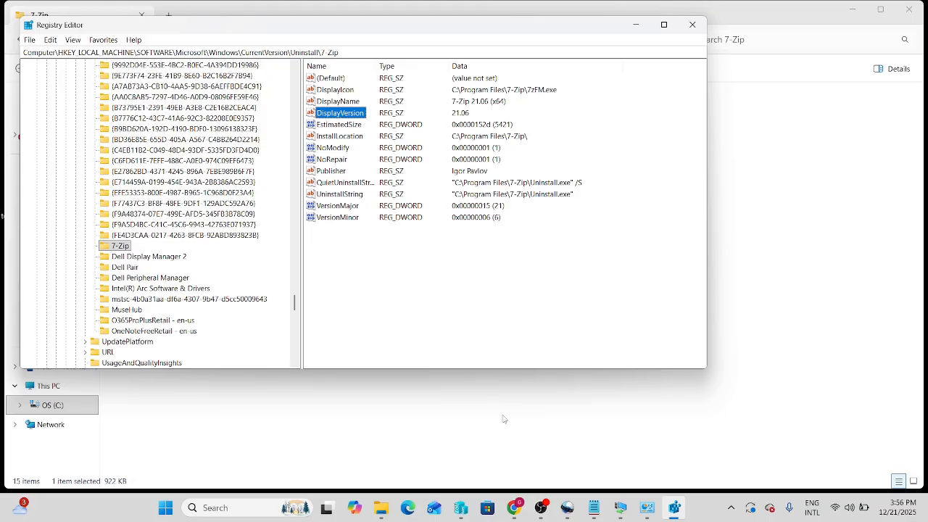
mouse_move(624, 508)
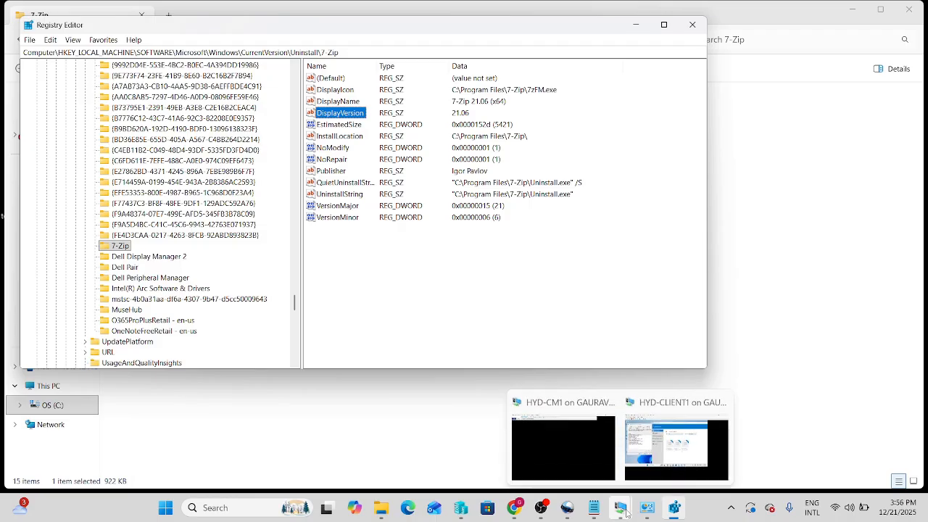
left_click(574, 452)
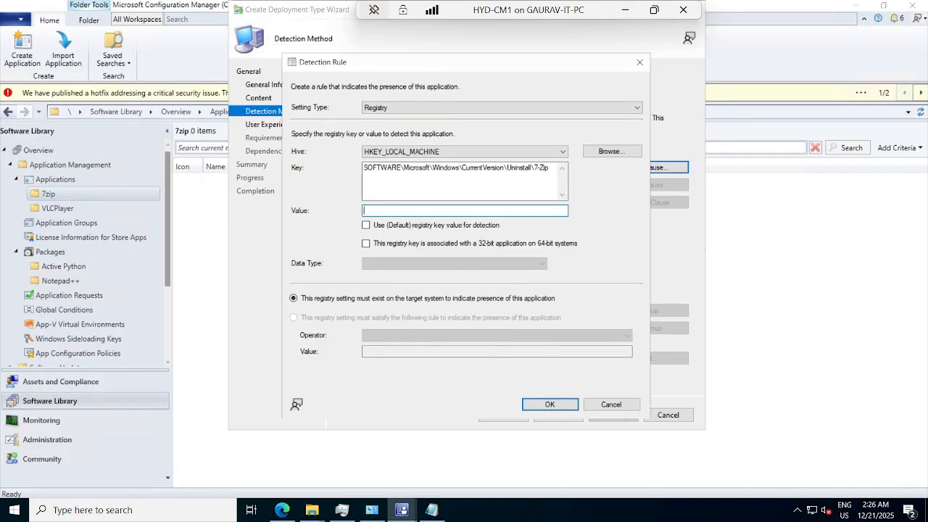
type("DisplayV")
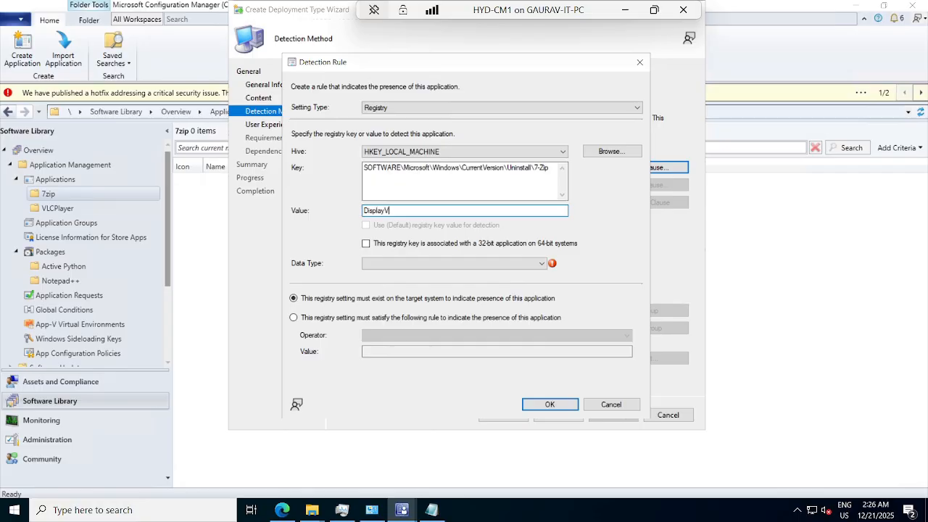
type("ersion")
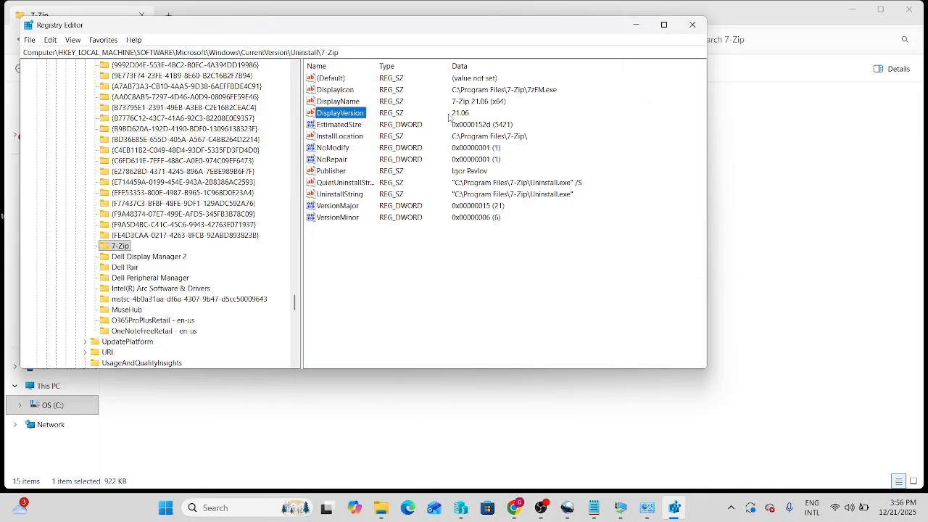
Return to the HYD-CM1 session and set the DisplayVersion rule's data type to Version
mouse_move(620, 507)
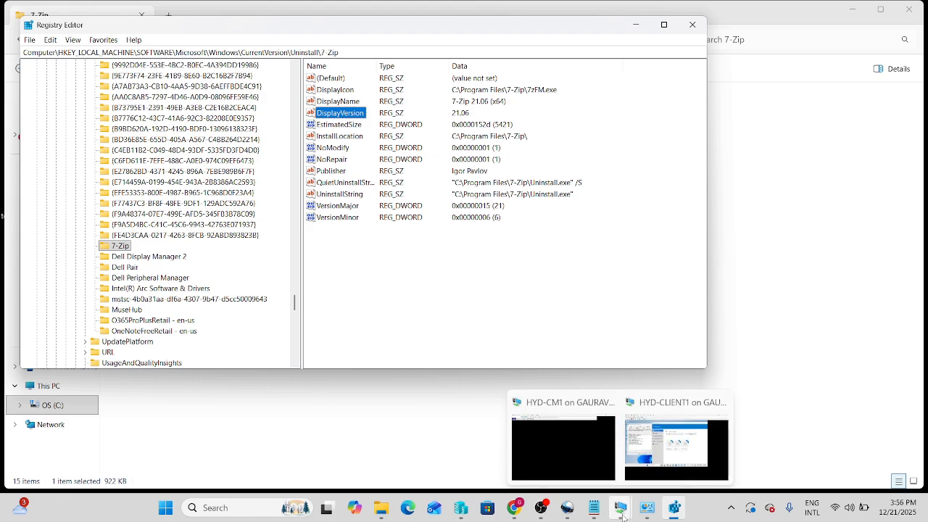
left_click(576, 448)
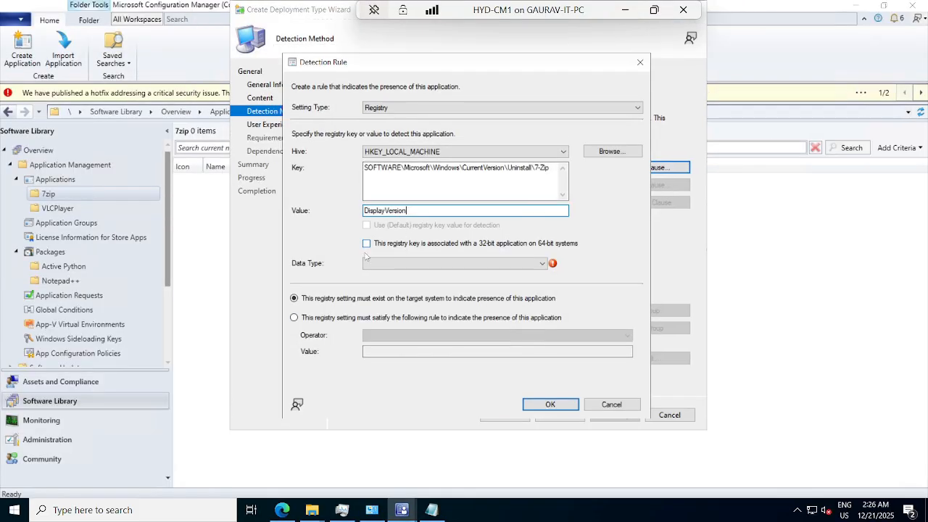
left_click(389, 266)
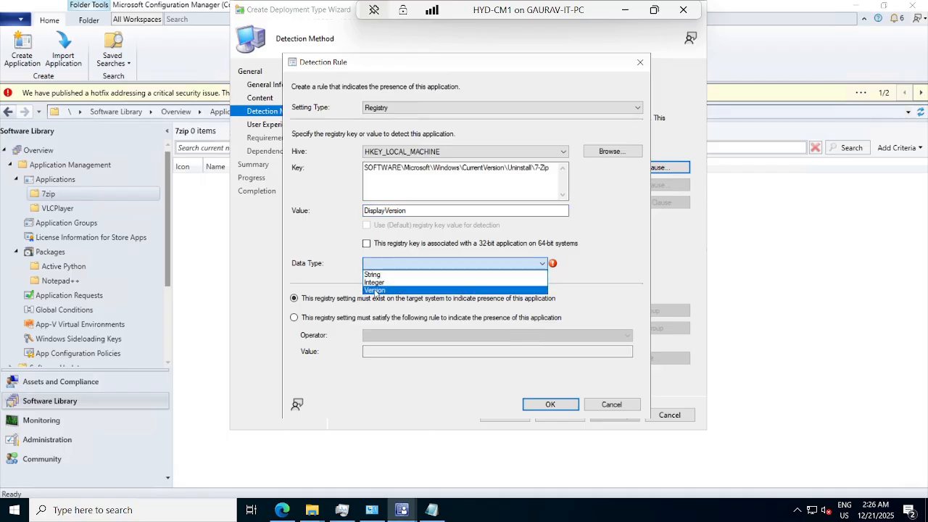
left_click(376, 290)
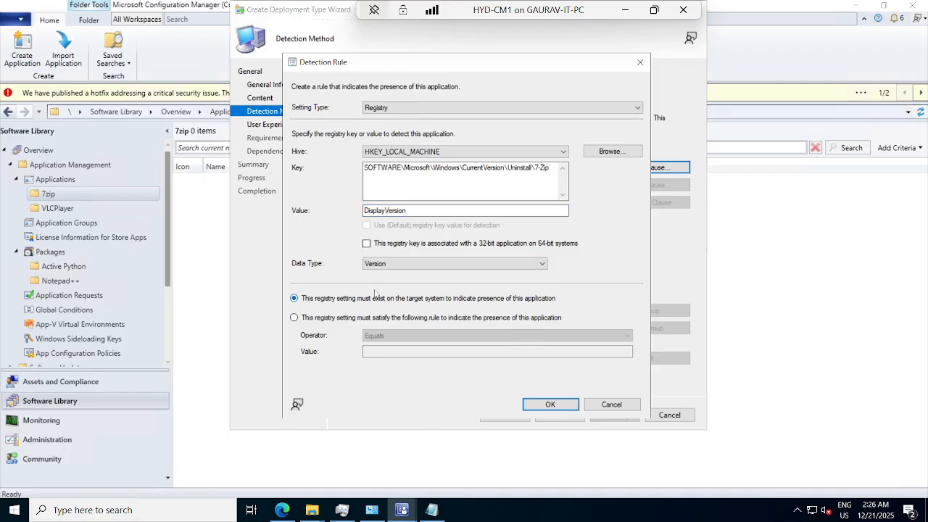
Require the registry setting to satisfy a rule with operator Equals and value 21.06, and save the detection rule
left_click(369, 352)
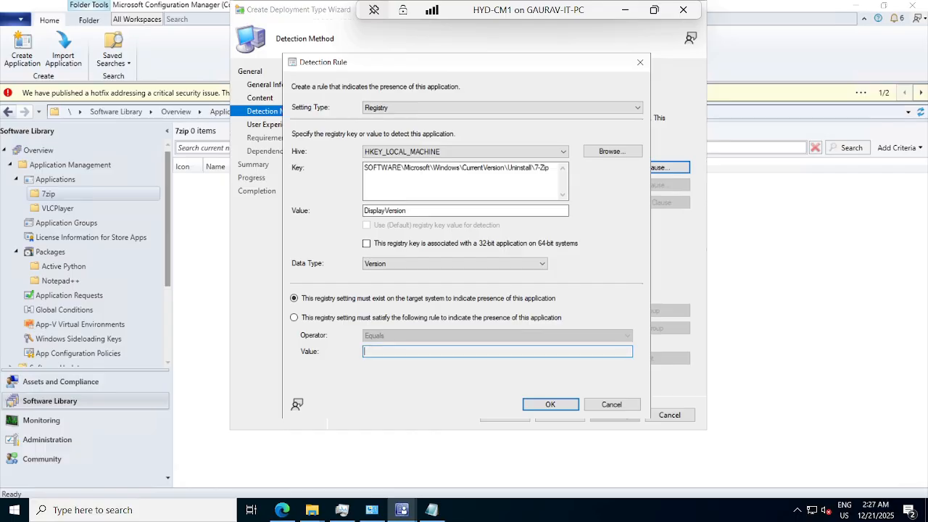
left_click(343, 321)
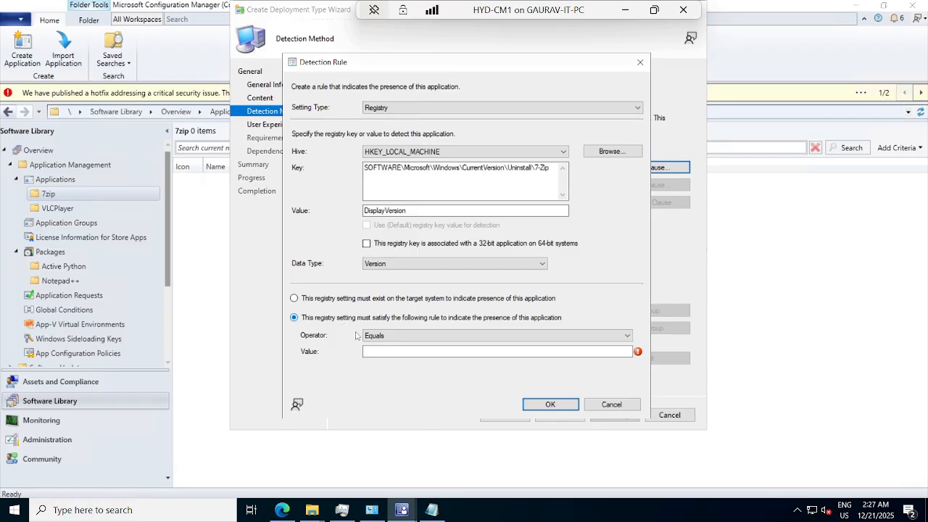
left_click(384, 352)
type("21")
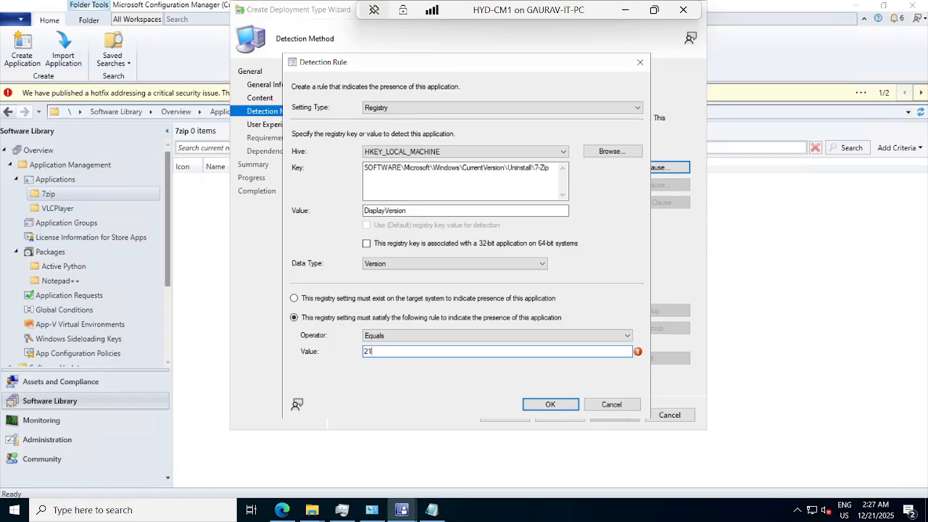
type(".06")
left_click(533, 407)
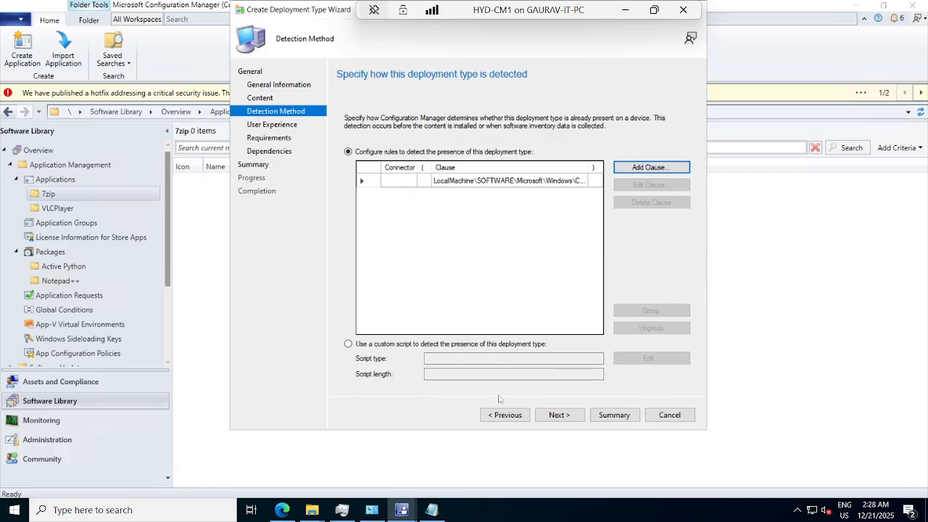
Set the installation behavior to Install for system and the logon requirement to Whether or not a user is logged on
left_click(552, 421)
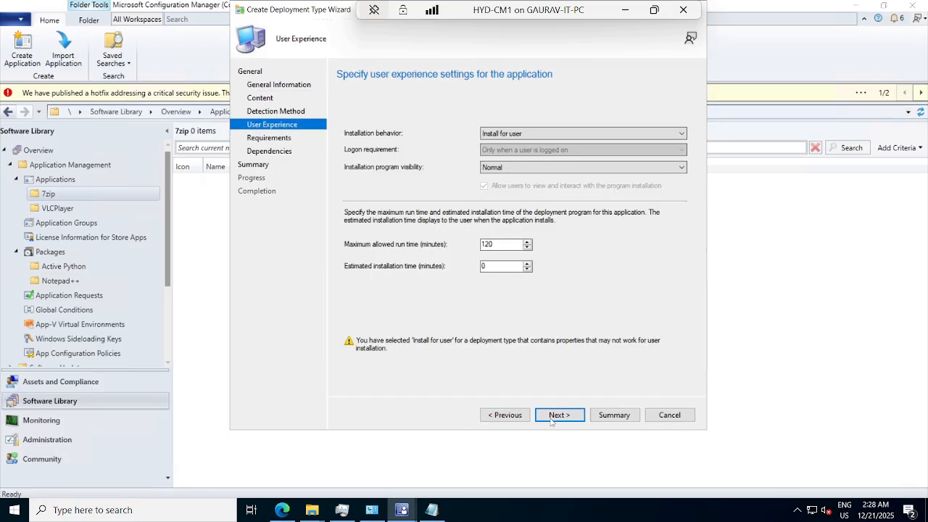
left_click(497, 134)
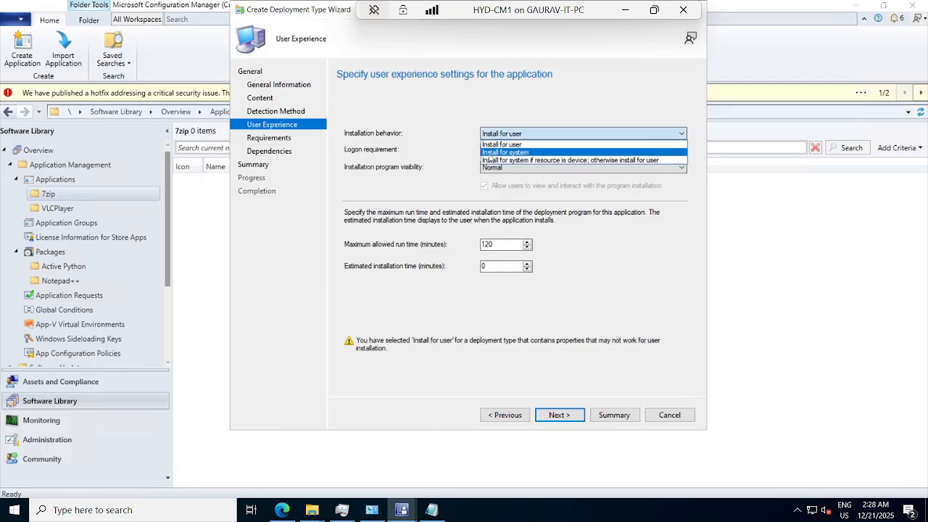
left_click(507, 153)
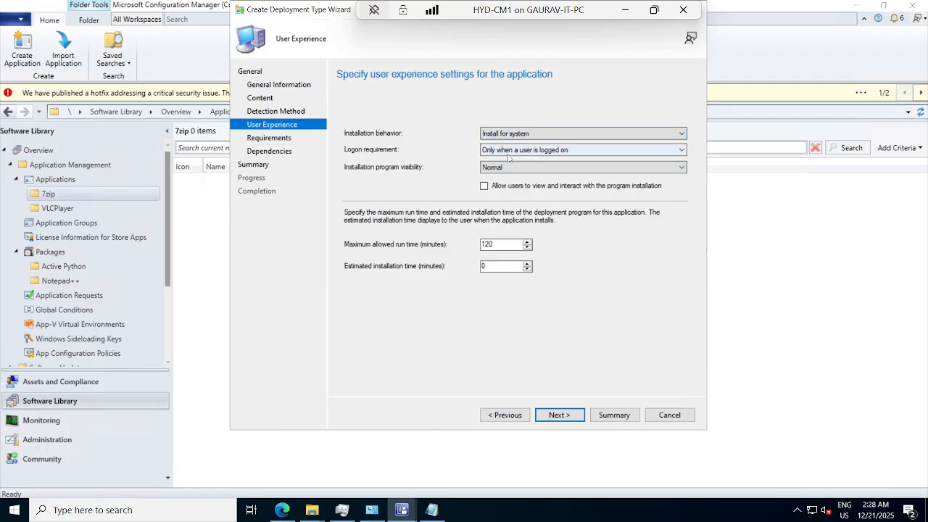
left_click(504, 150)
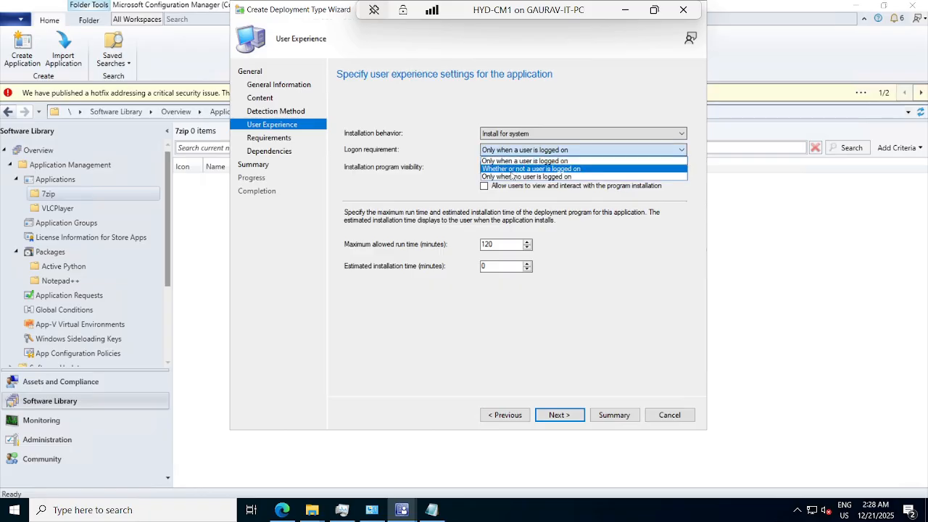
left_click(518, 169)
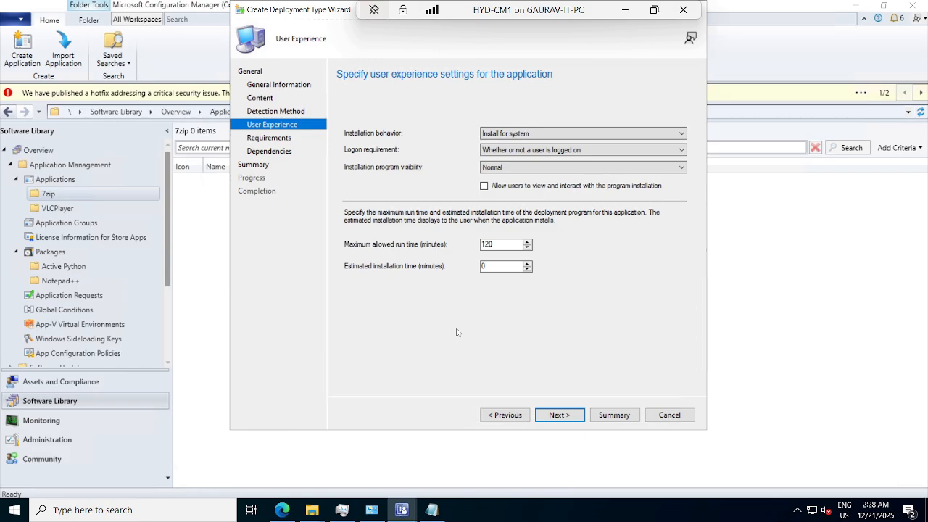
left_click(559, 416)
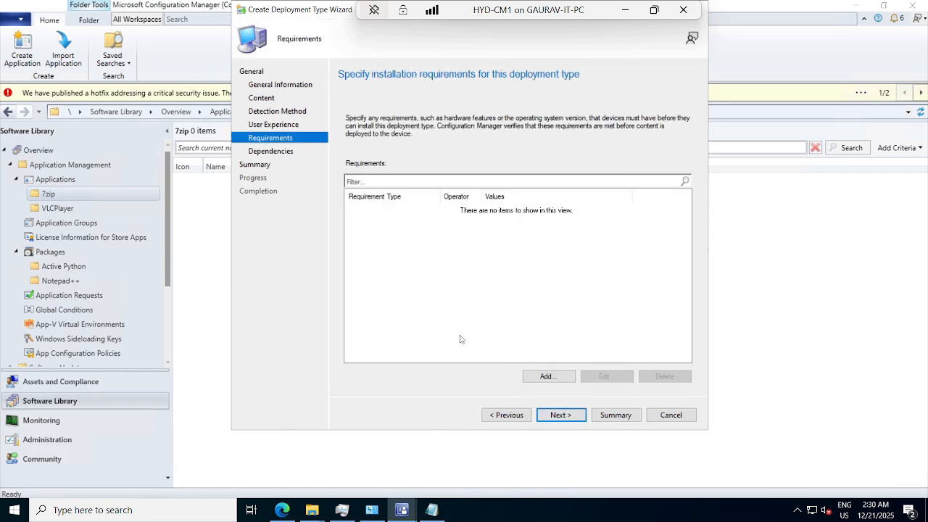
left_click(534, 376)
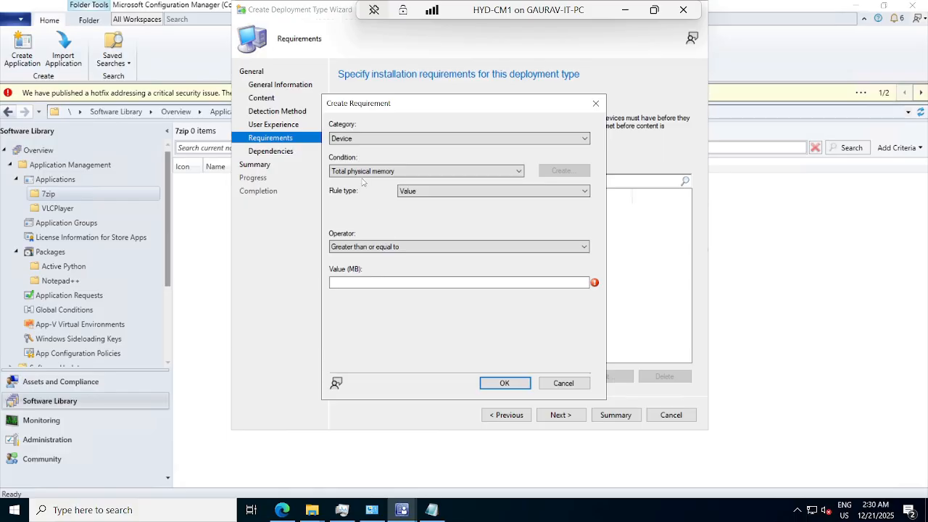
left_click(357, 282)
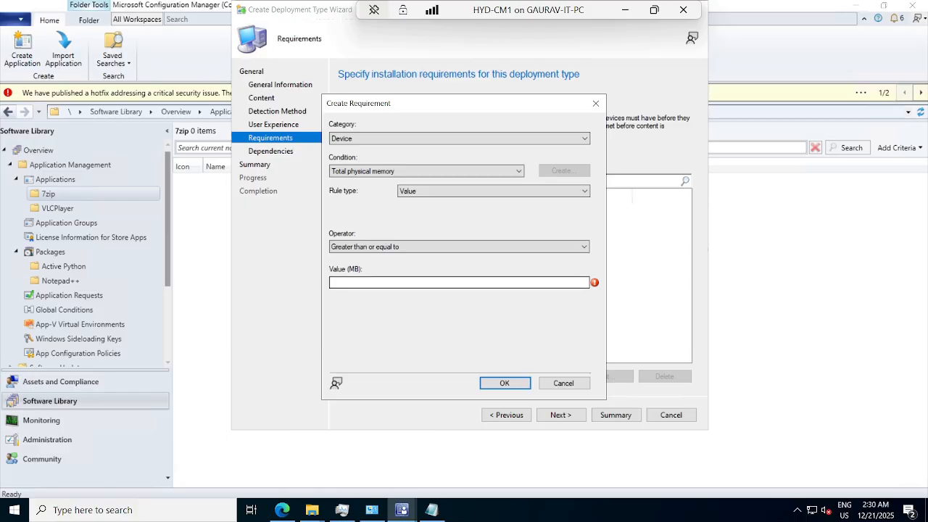
left_click(357, 283)
type("40")
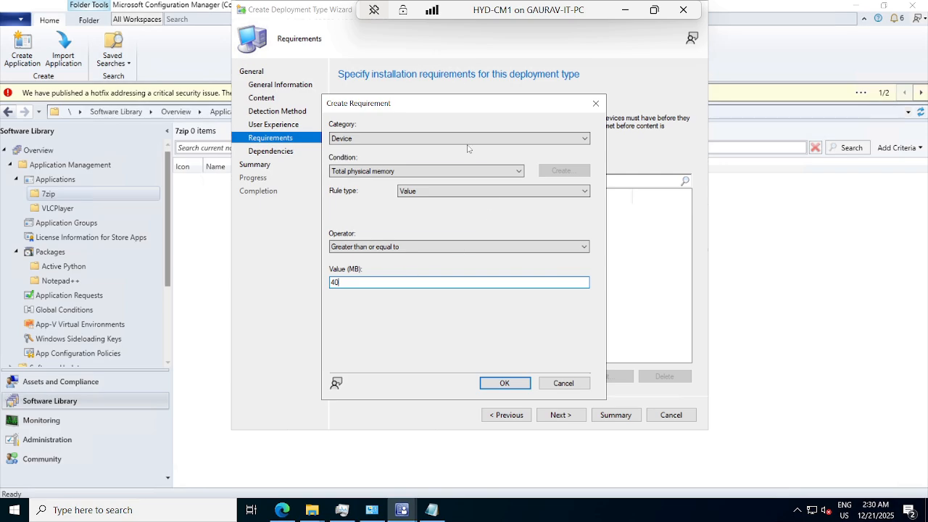
left_click(560, 384)
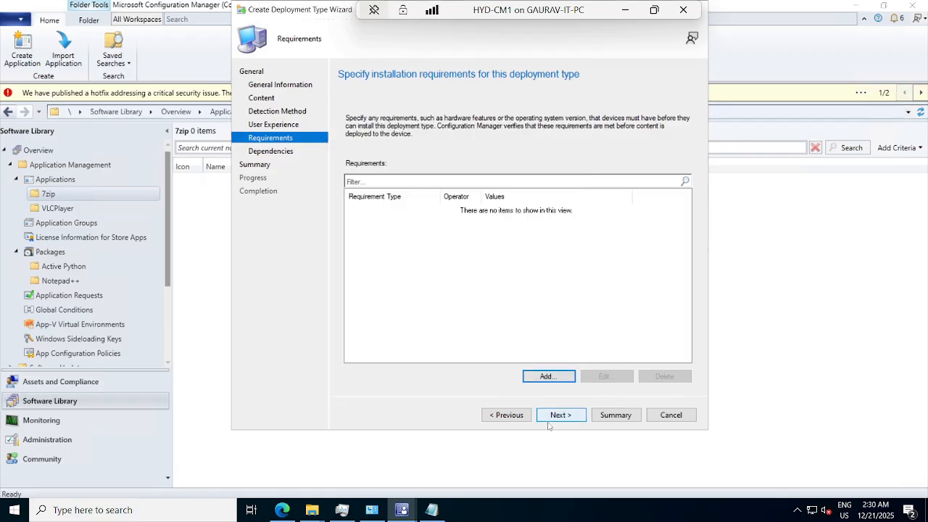
Complete the Create Deployment Type Wizard without adding requirements or dependencies, and close it
left_click(560, 419)
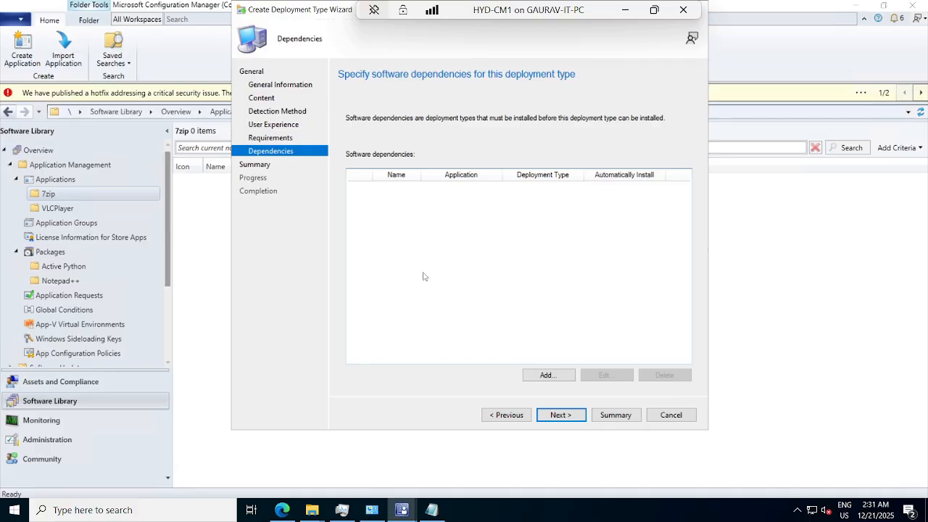
left_click(561, 415)
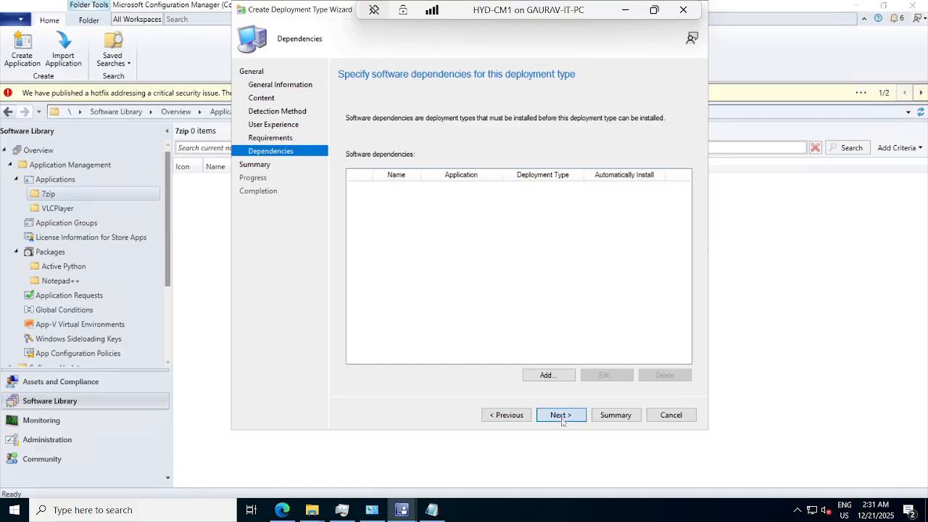
left_click(558, 415)
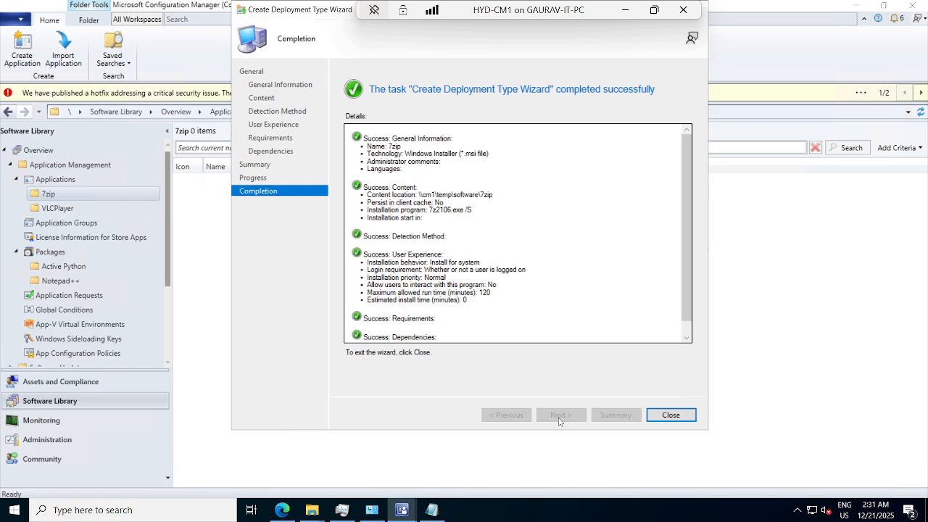
left_click(662, 417)
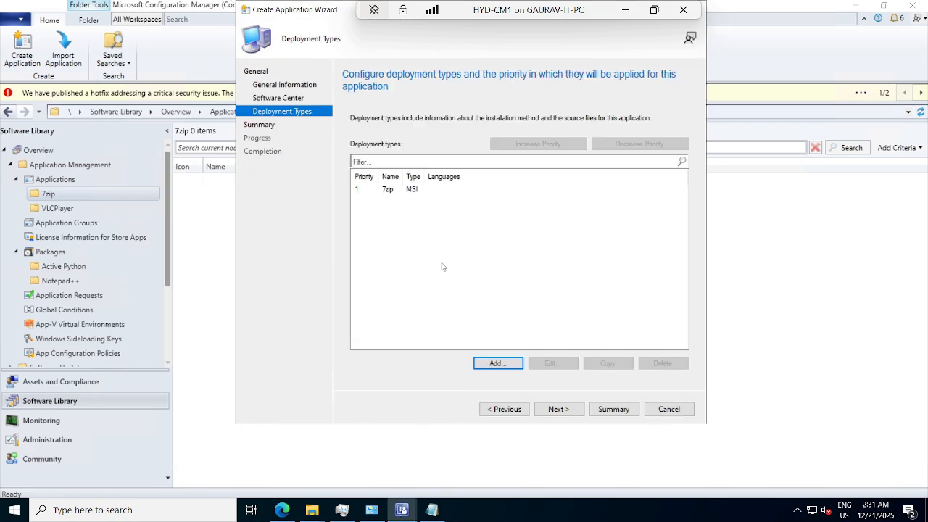
Finish the Create Application Wizard with the 7zip deployment type and display the new application's deployment types
left_click(411, 190)
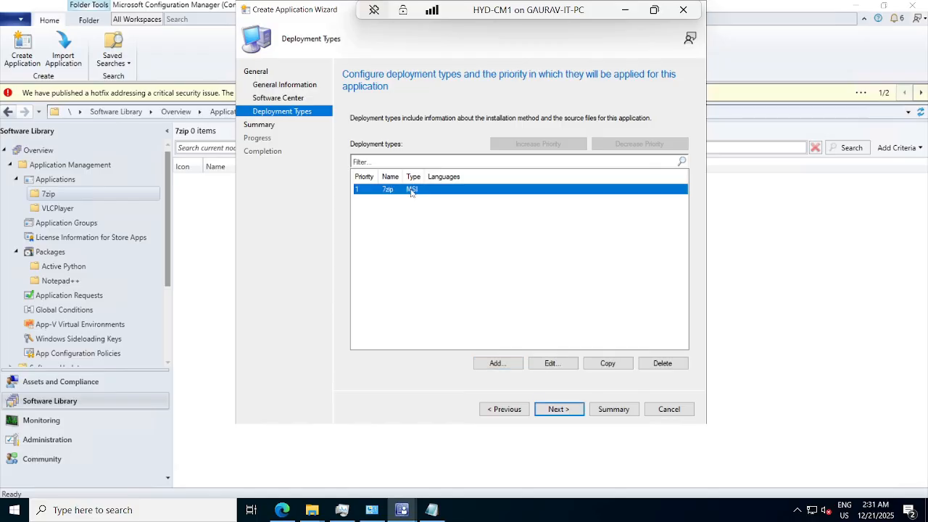
left_click(558, 411)
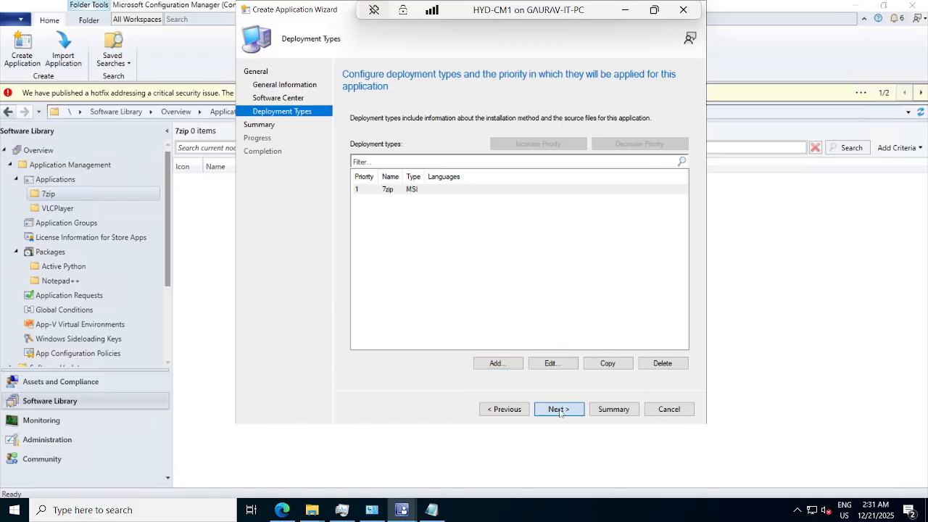
left_click(559, 410)
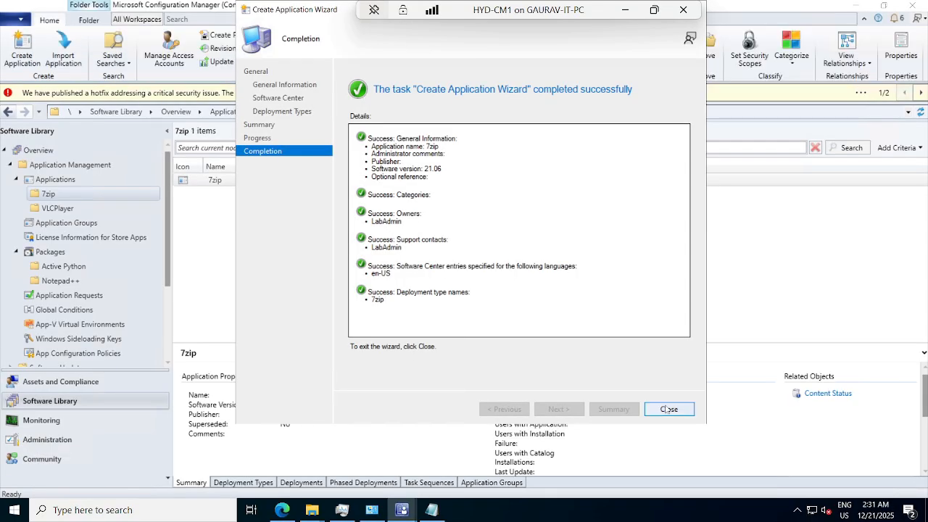
left_click(665, 411)
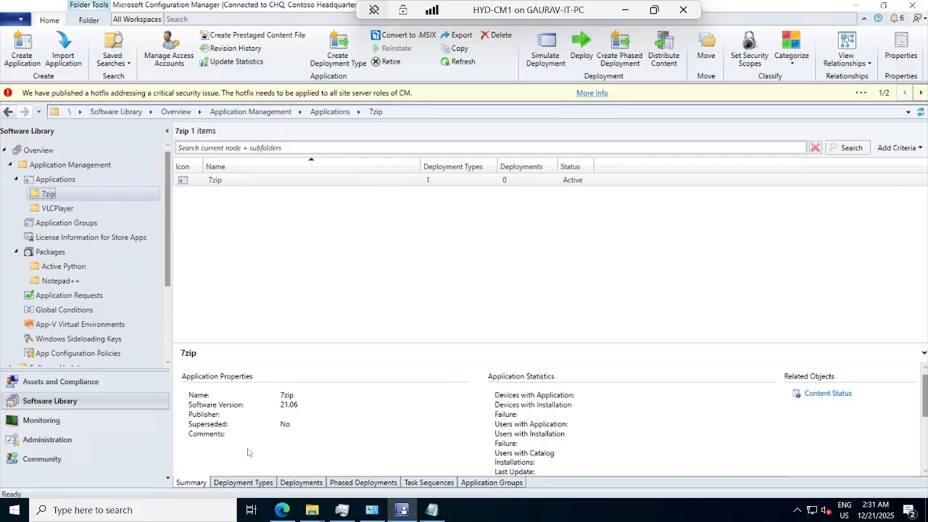
left_click(251, 483)
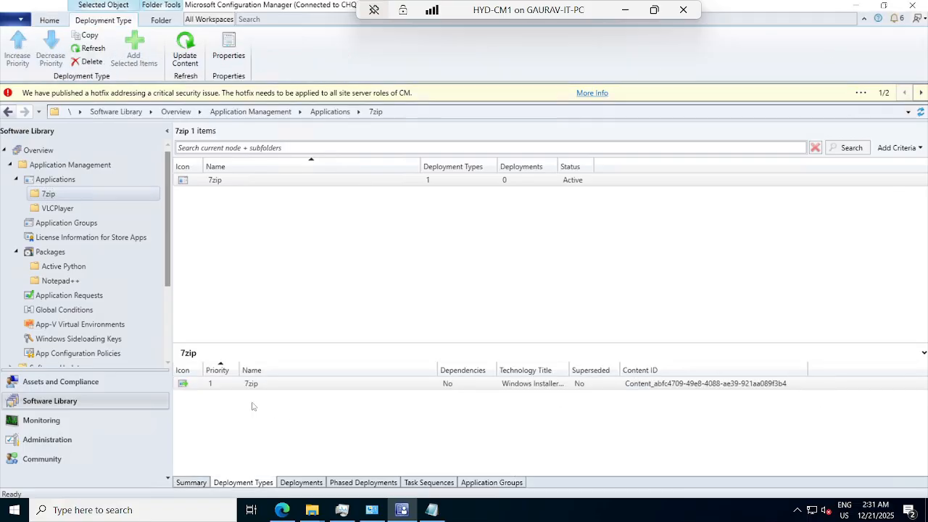
Start distributing the 7zip application's content and add the distribution point CM1.CORP.CONTOSO.COM as its destination
right_click(232, 181)
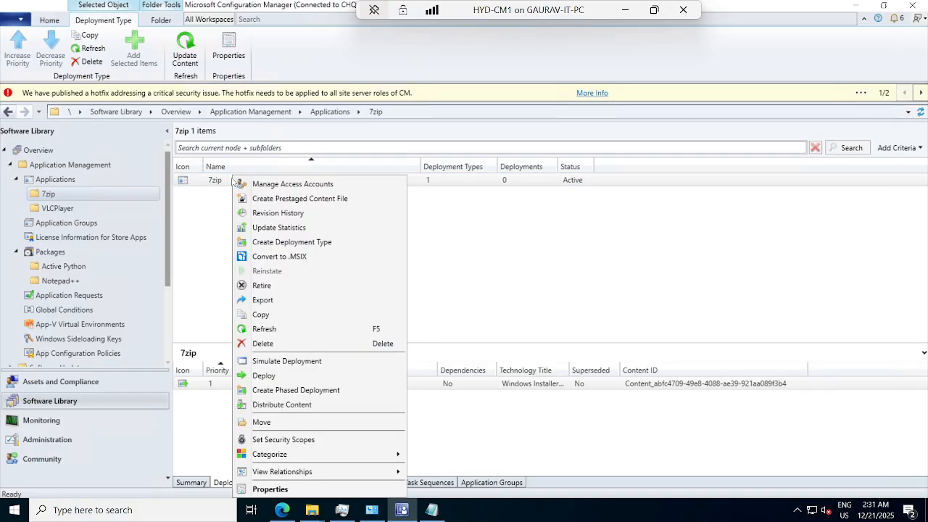
left_click(268, 404)
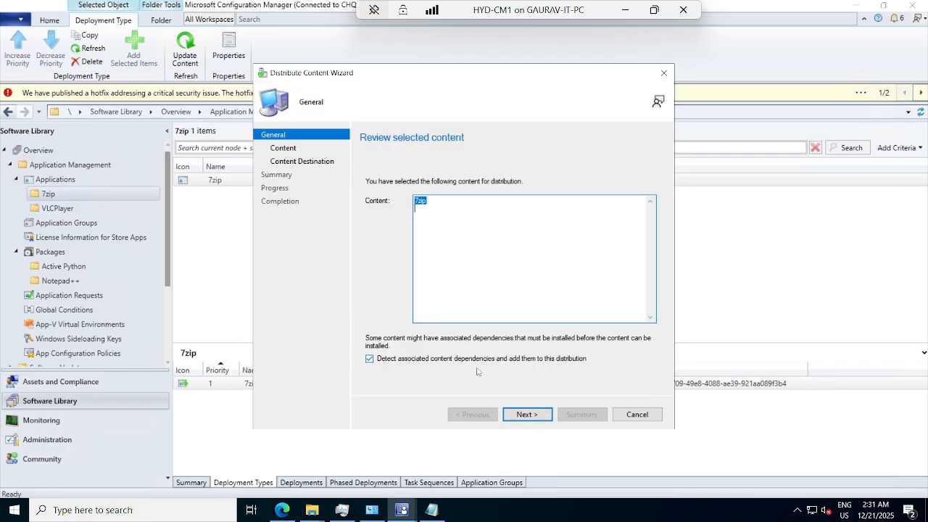
left_click(523, 414)
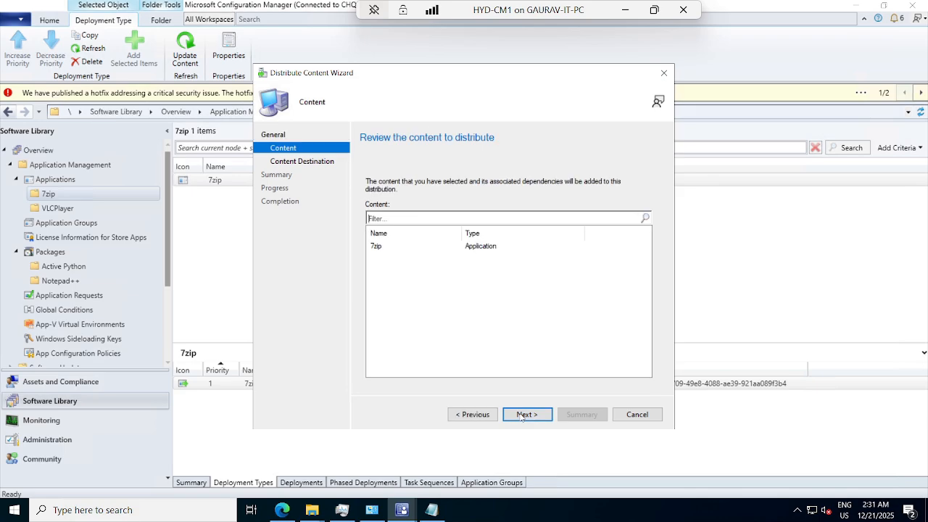
left_click(520, 416)
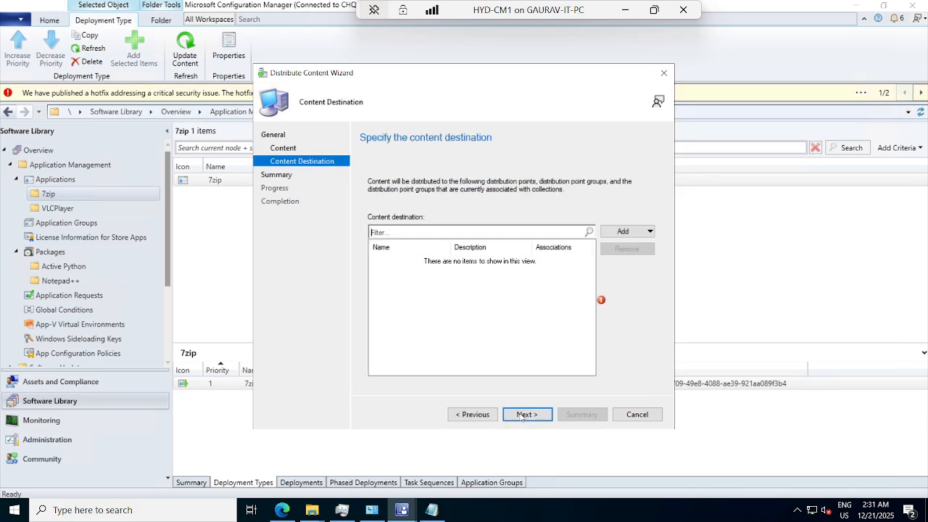
left_click(625, 233)
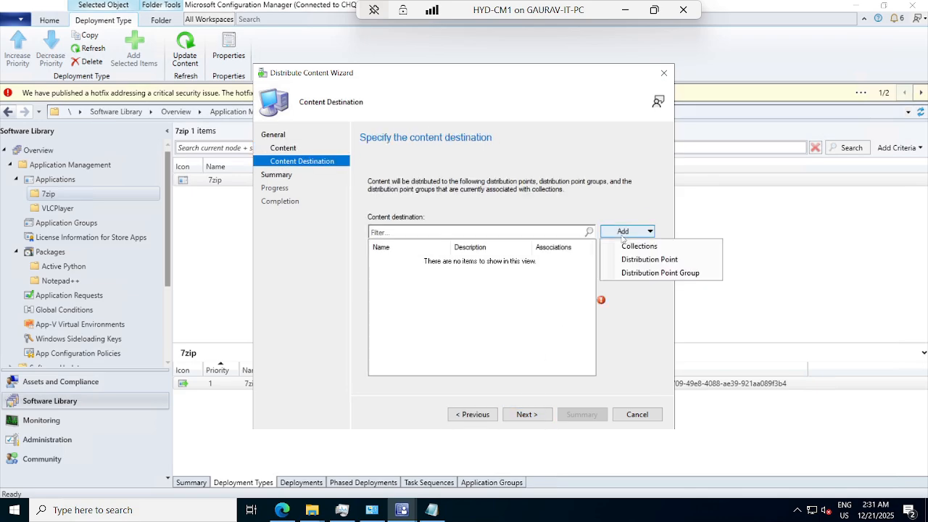
left_click(628, 259)
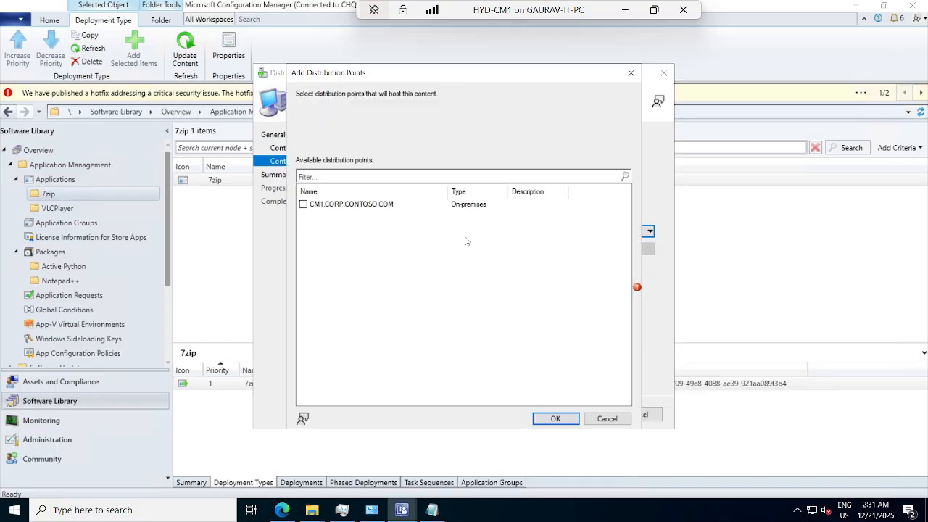
left_click(545, 418)
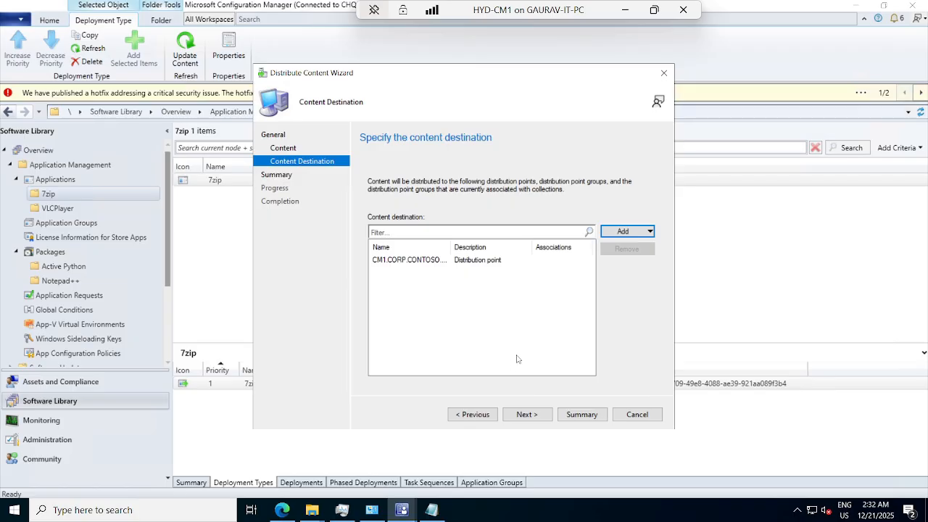
Confirm the 7zip distribution settings, complete the Distribute Content Wizard and close it
left_click(526, 414)
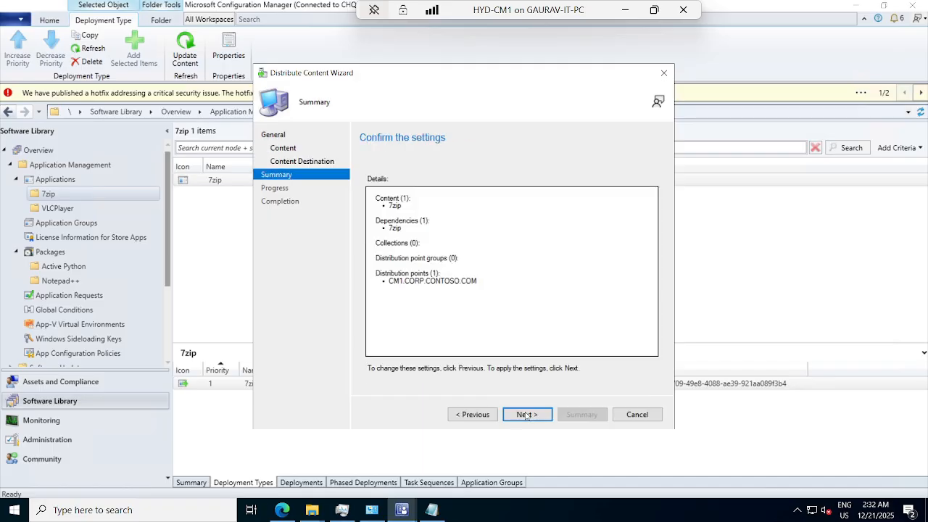
left_click(526, 414)
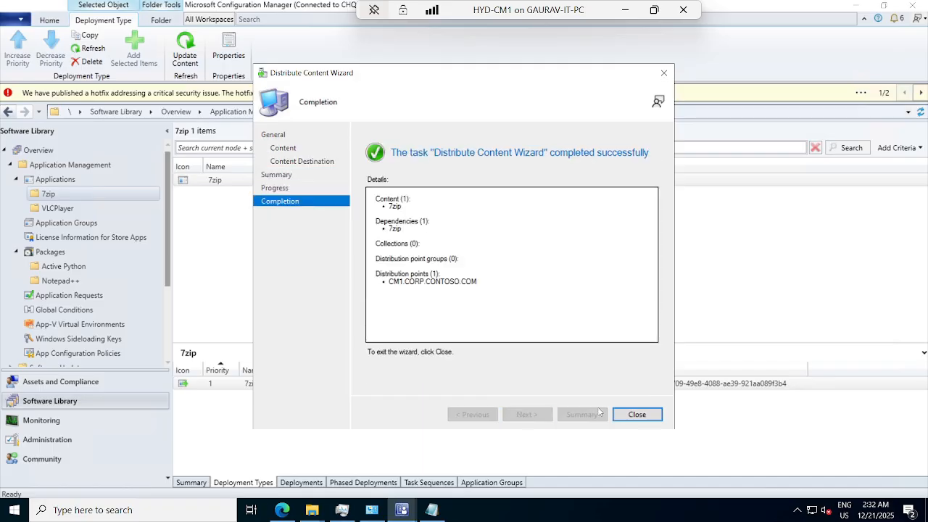
left_click(628, 415)
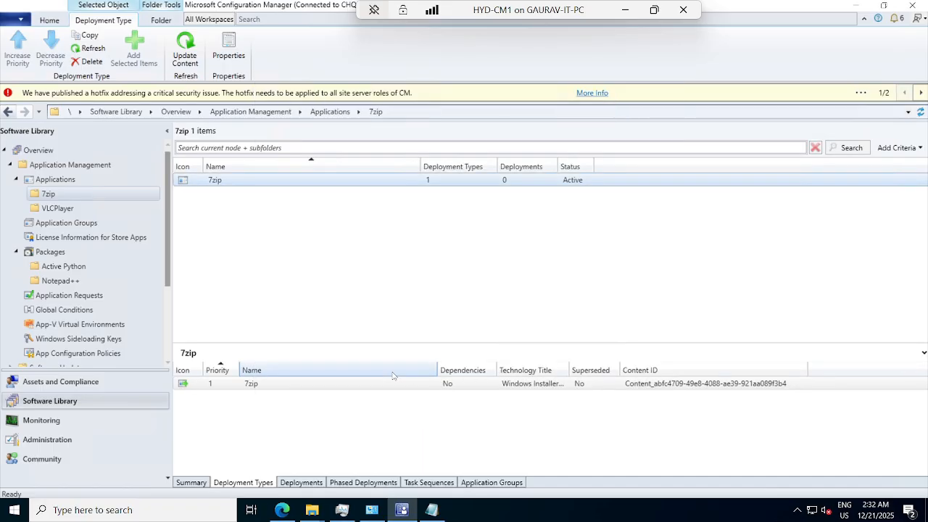
right_click(216, 182)
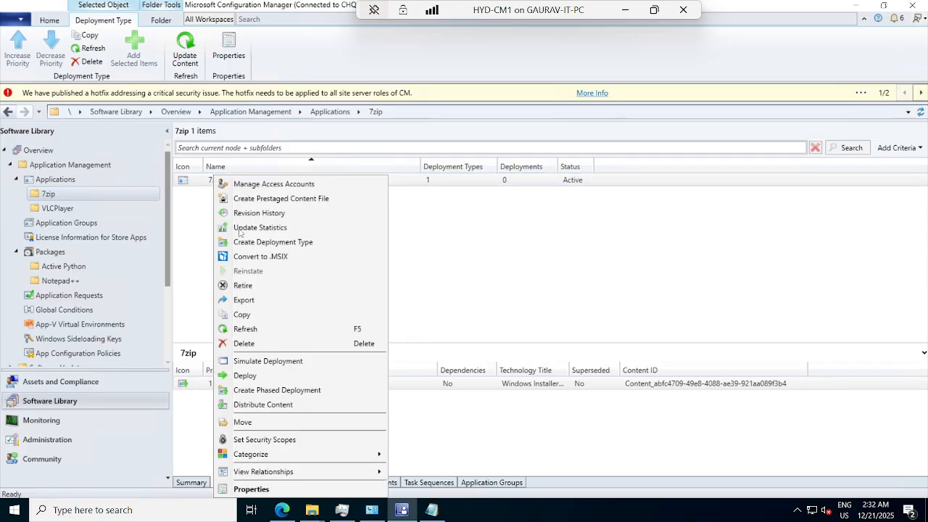
left_click(199, 321)
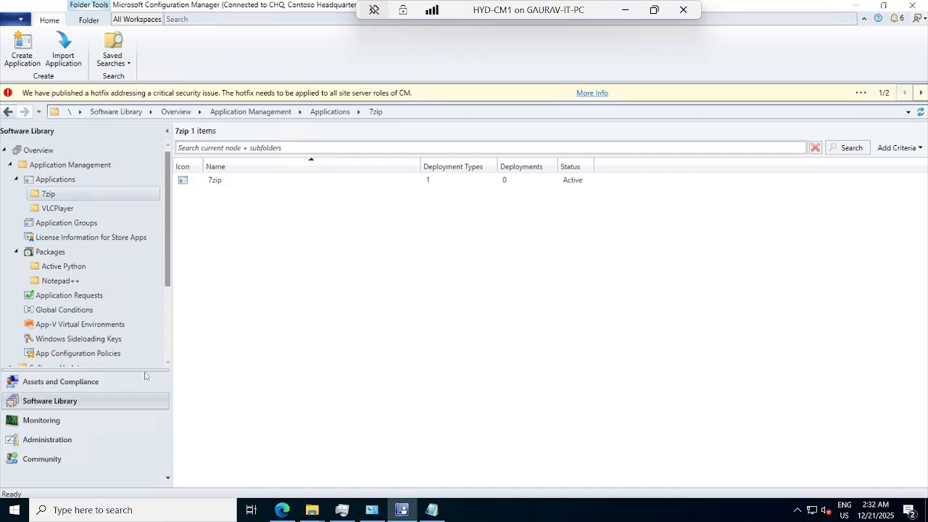
Switch to the Assets and Compliance workspace and open the Software Installation Collection folder under Device Collections
left_click(76, 383)
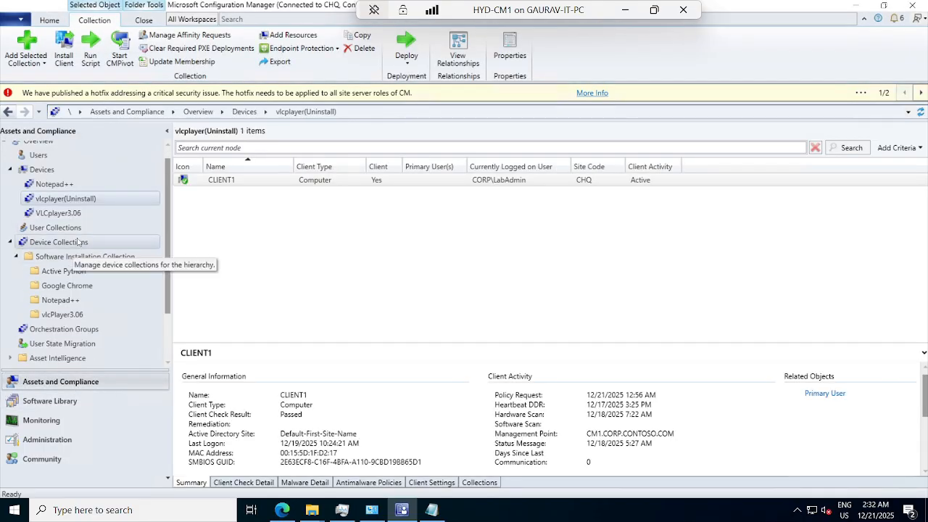
left_click(10, 243)
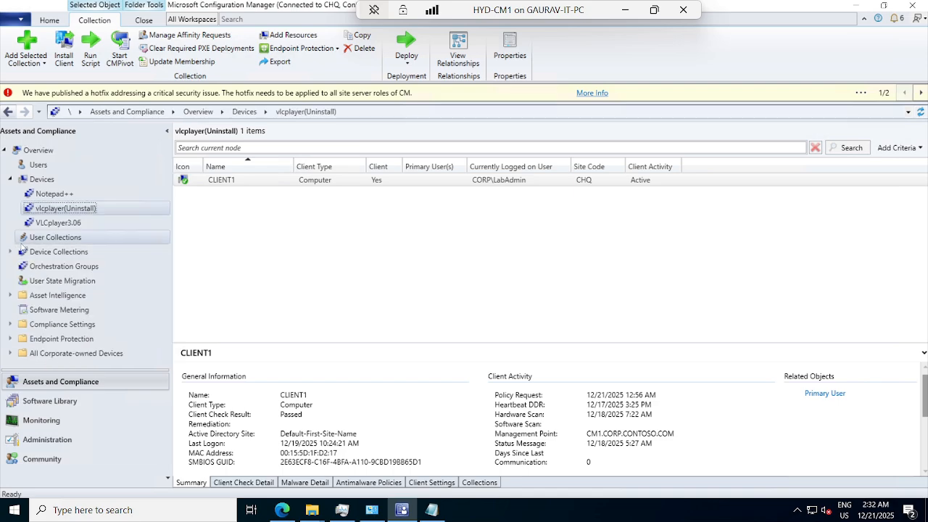
left_click(36, 254)
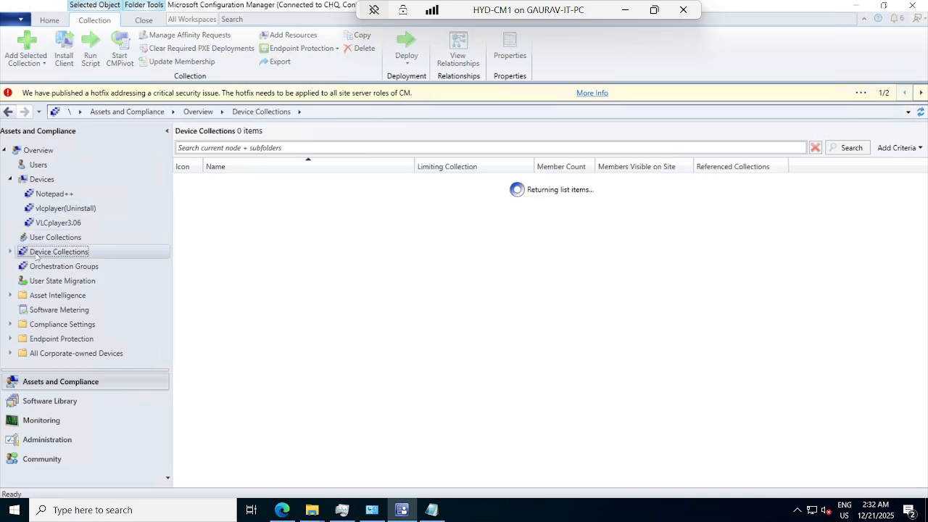
left_click(10, 254)
left_click(26, 265)
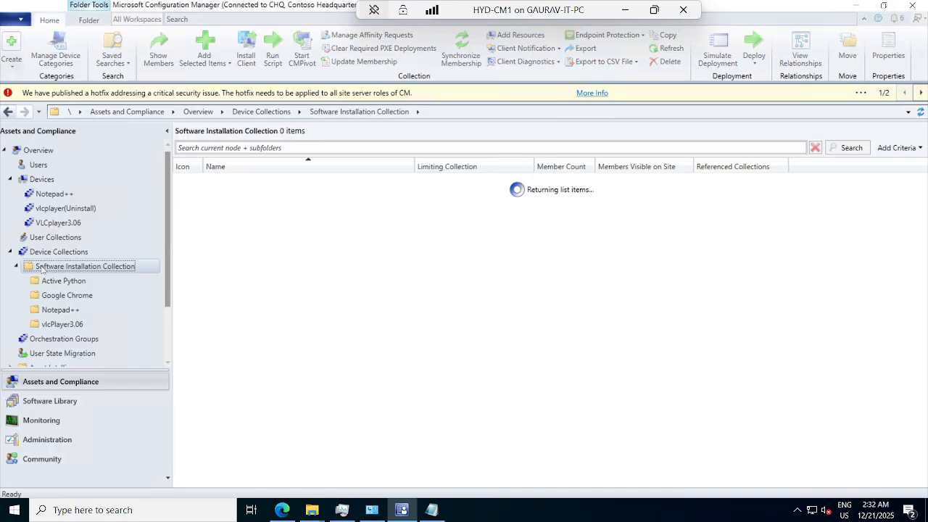
Create a folder named 7zip inside the Software Installation Collection folder
right_click(109, 268)
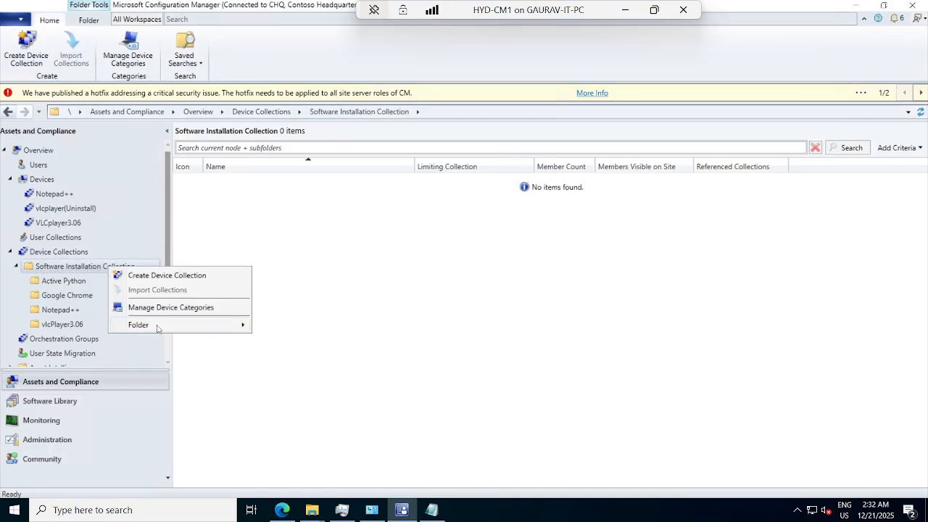
mouse_move(167, 326)
left_click(291, 326)
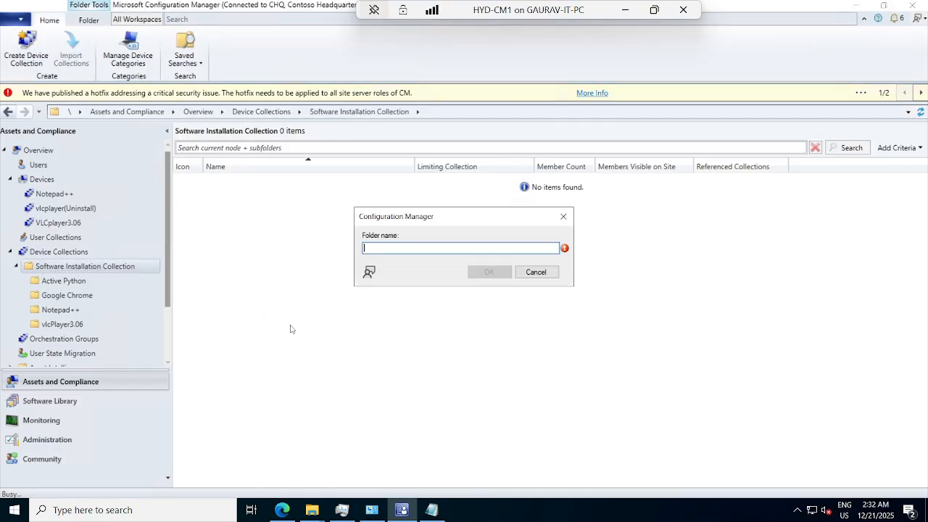
type("&")
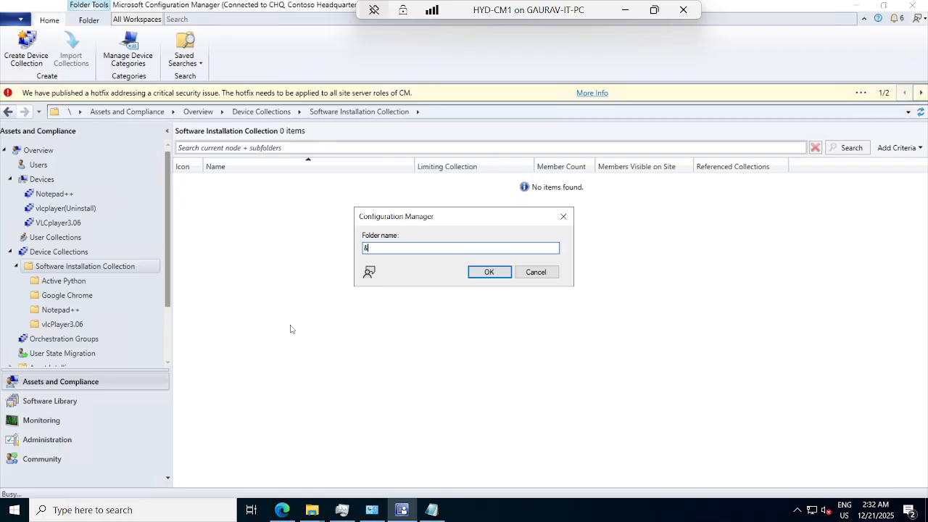
key("BackSpace")
type("7zip")
key("Return")
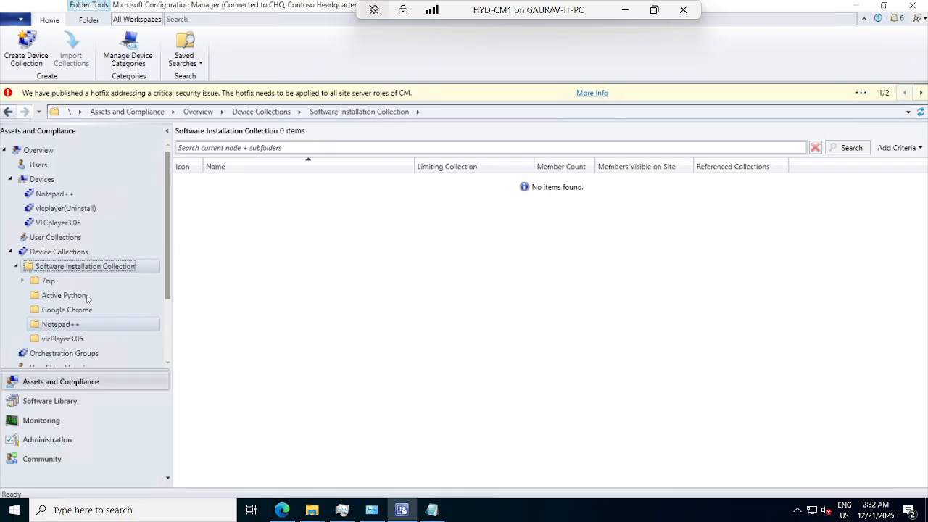
Start a new device collection in the 7zip folder, named 7zip and with All Systems as its limiting collection
left_click(51, 281)
right_click(51, 282)
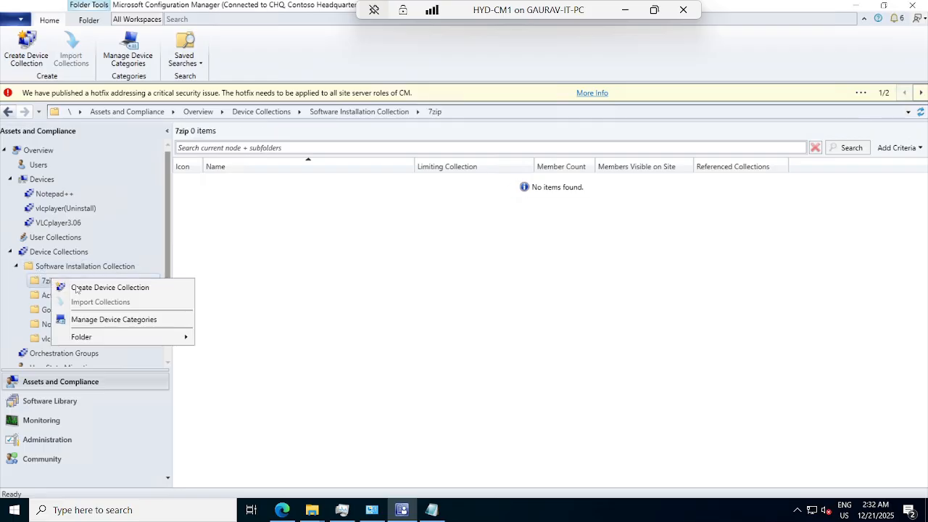
left_click(87, 289)
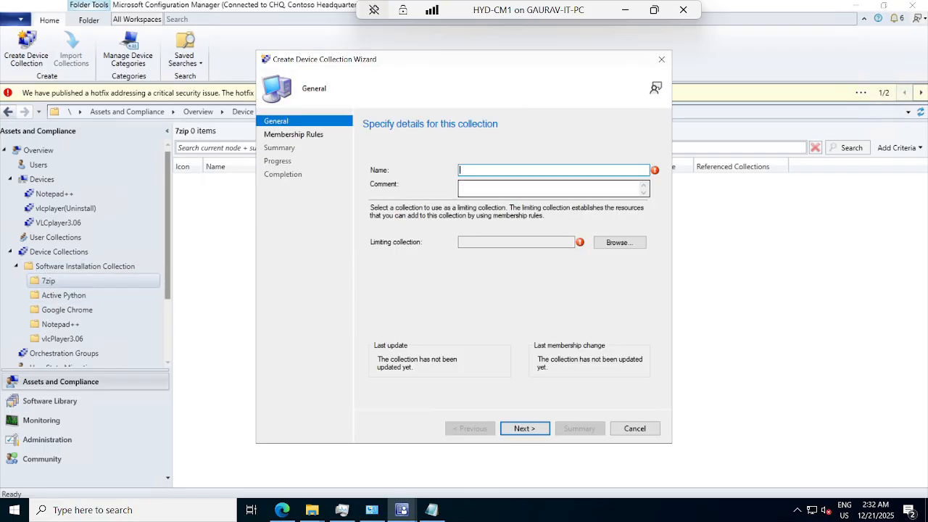
type("7zip")
left_click(625, 242)
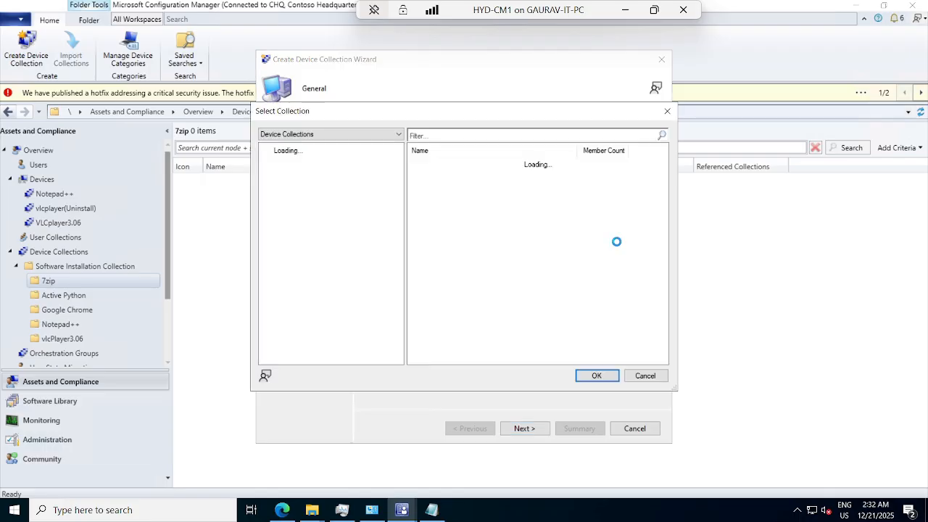
left_click(437, 194)
left_click(596, 376)
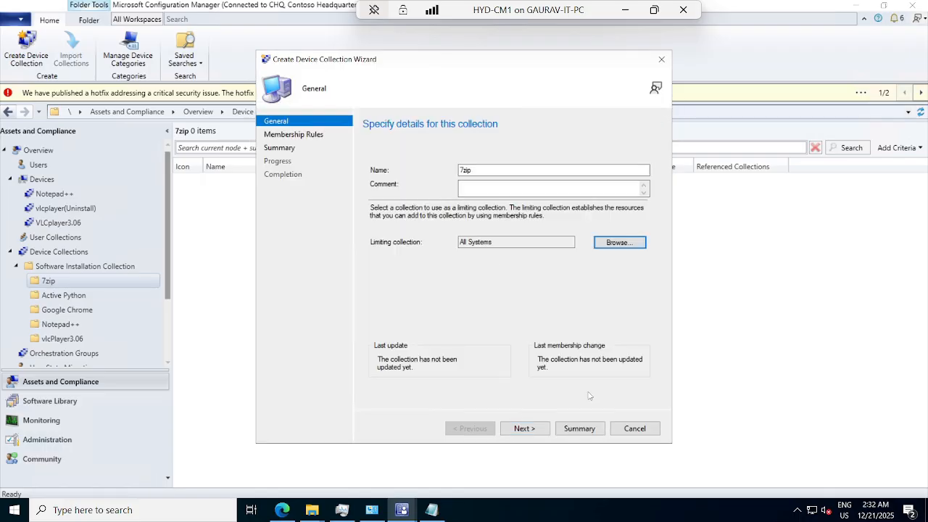
Complete the Create Device Collection Wizard for 7zip without adding membership rules, and close it
left_click(533, 429)
left_click(532, 429)
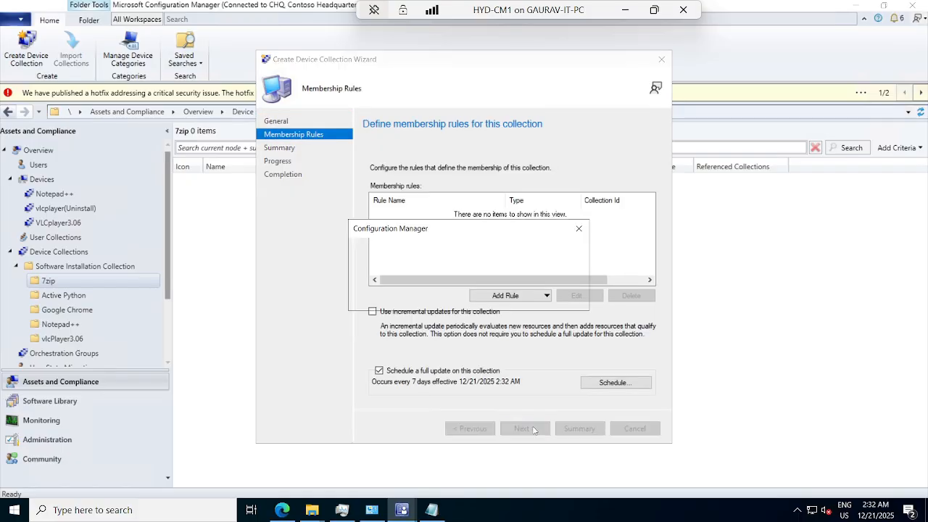
left_click(507, 298)
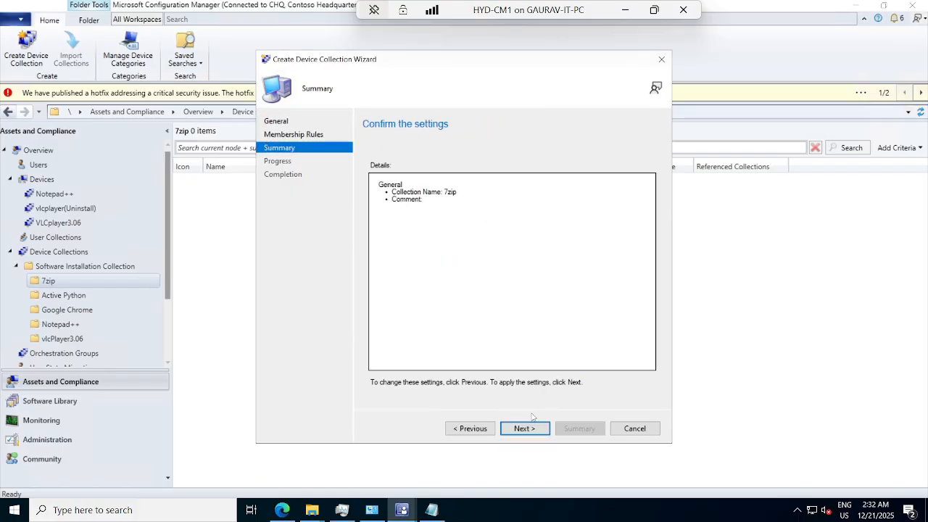
left_click(524, 428)
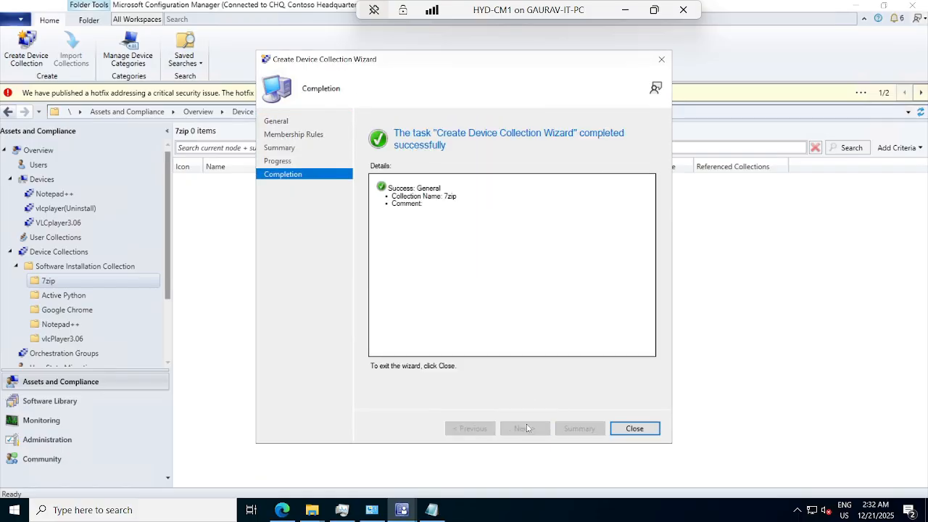
left_click(634, 428)
Add the system resource CLIENT1 to the 7zip device collection by searching for names containing "client"
left_click(229, 183)
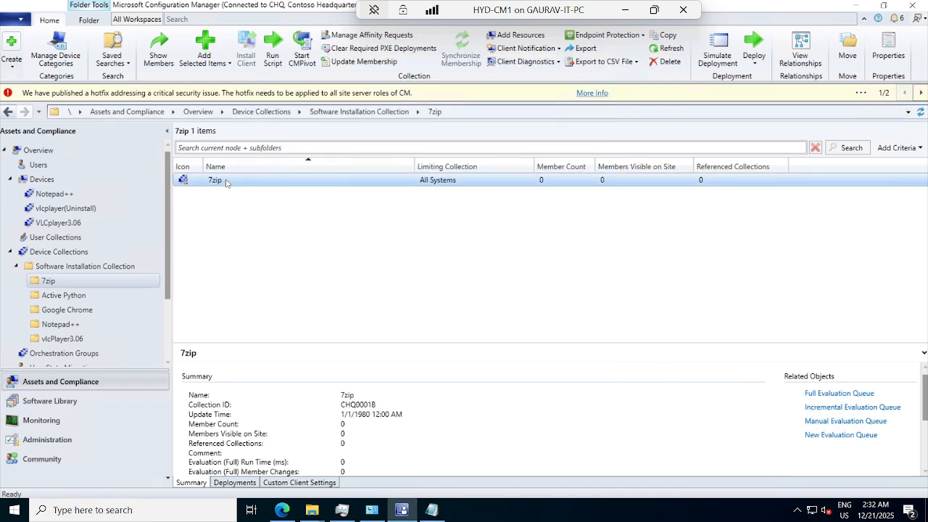
right_click(228, 183)
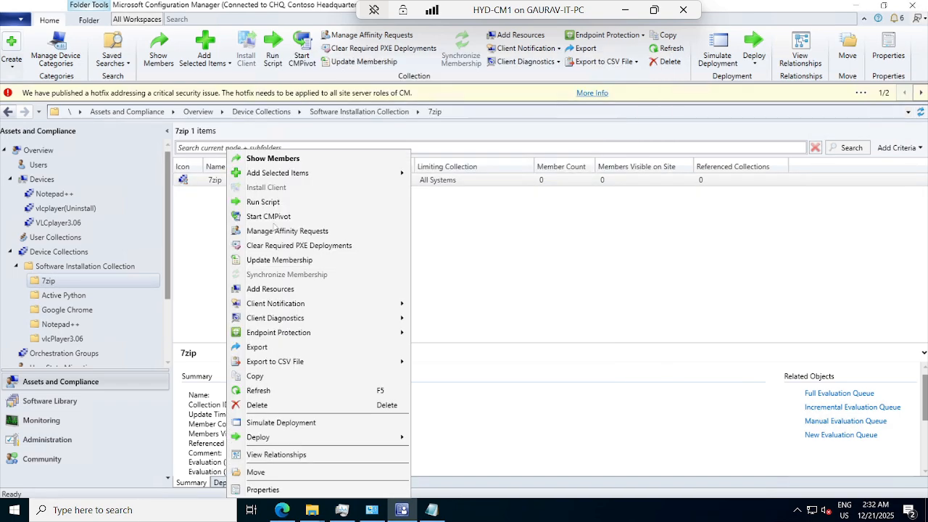
left_click(271, 289)
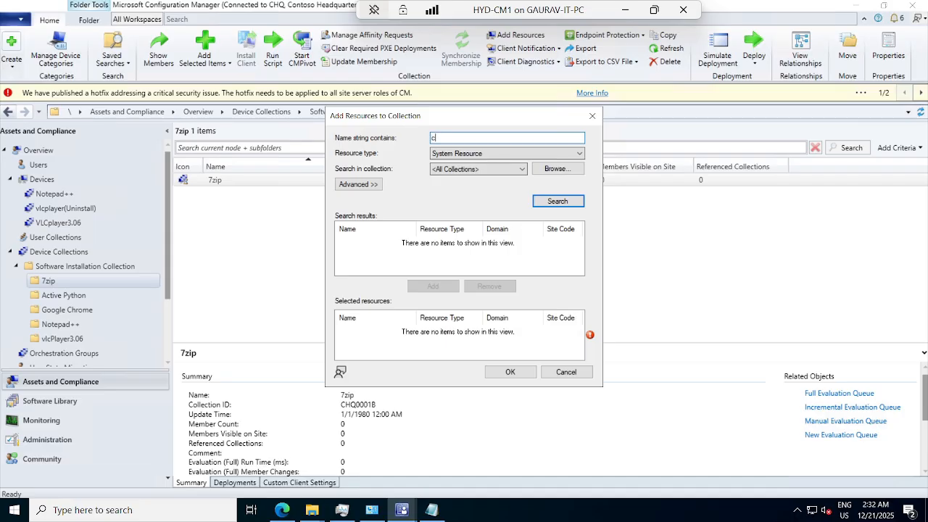
type("client")
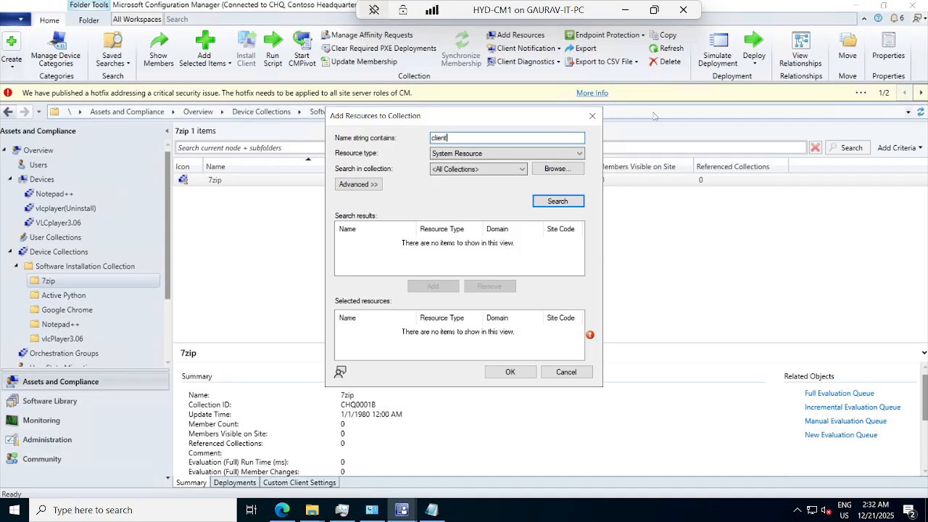
left_click(557, 201)
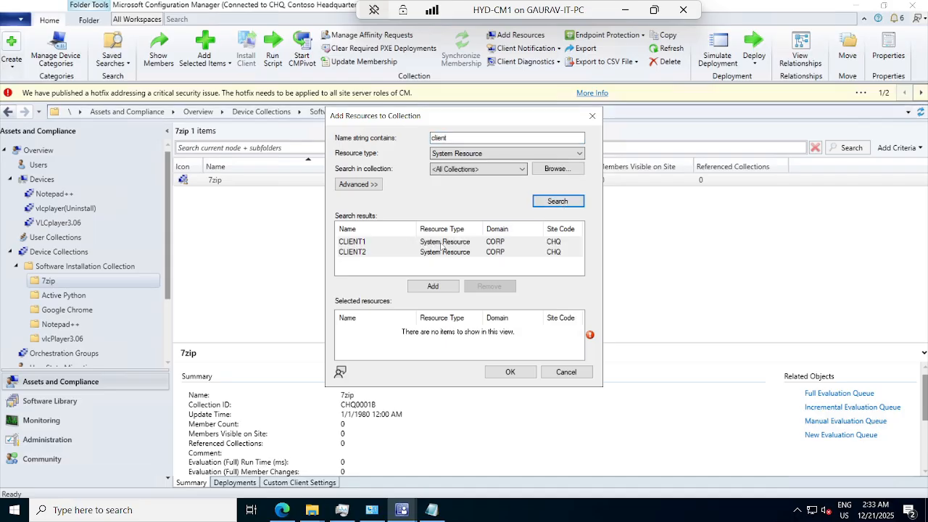
left_click(442, 243)
left_click(445, 287)
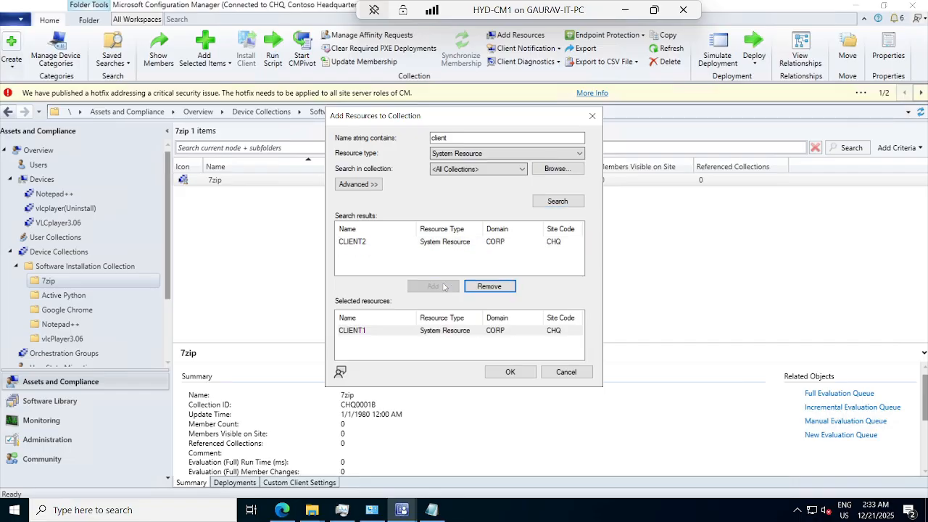
left_click(510, 372)
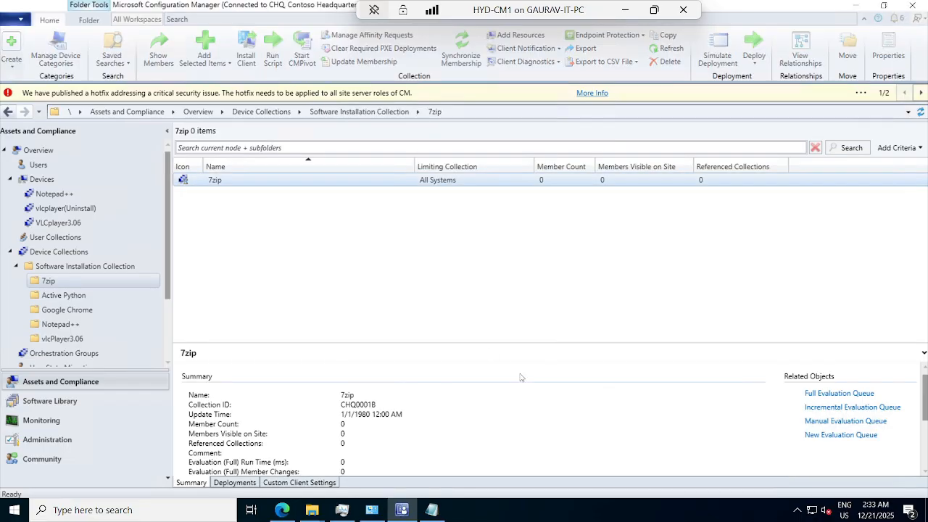
Update the membership of the 7zip device collection and show its members
right_click(218, 186)
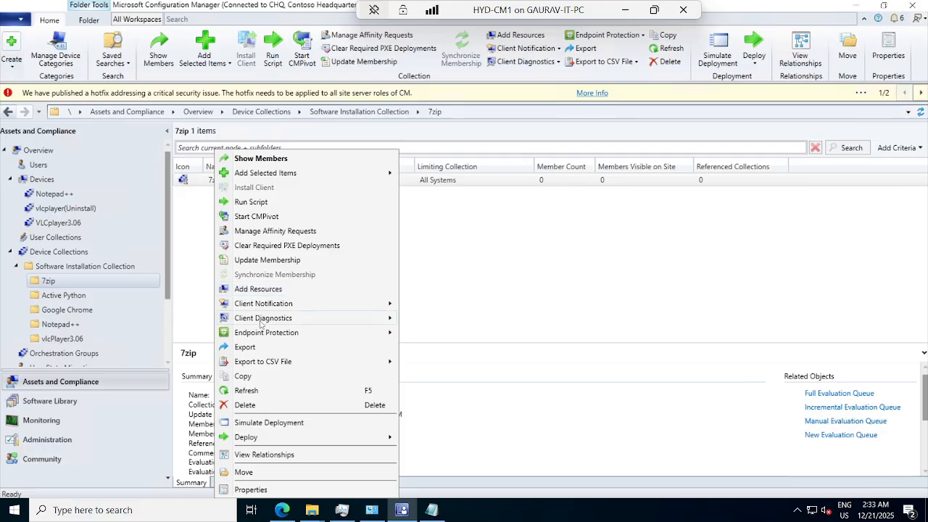
left_click(261, 262)
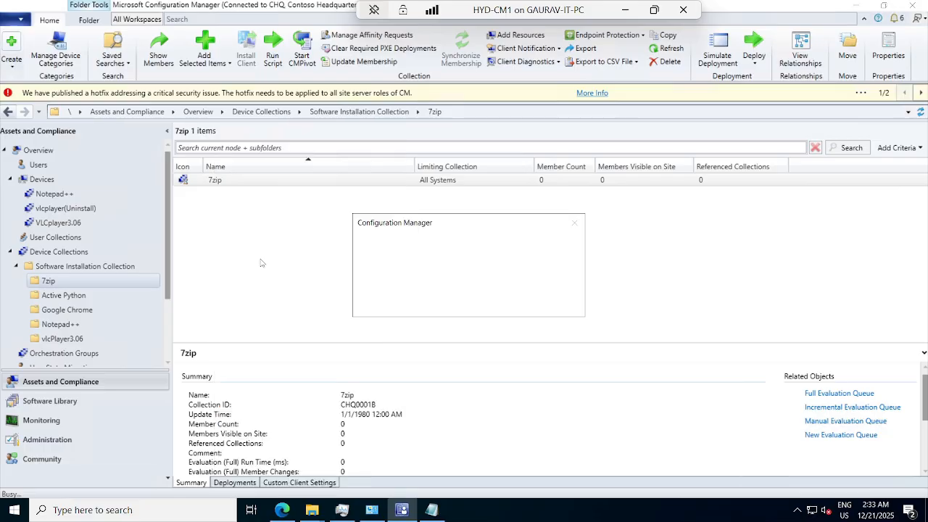
left_click(500, 303)
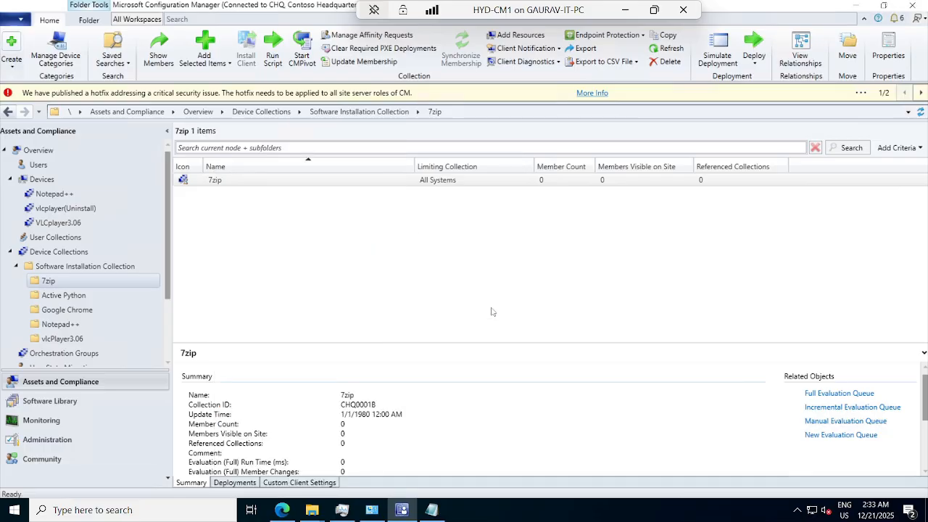
right_click(214, 184)
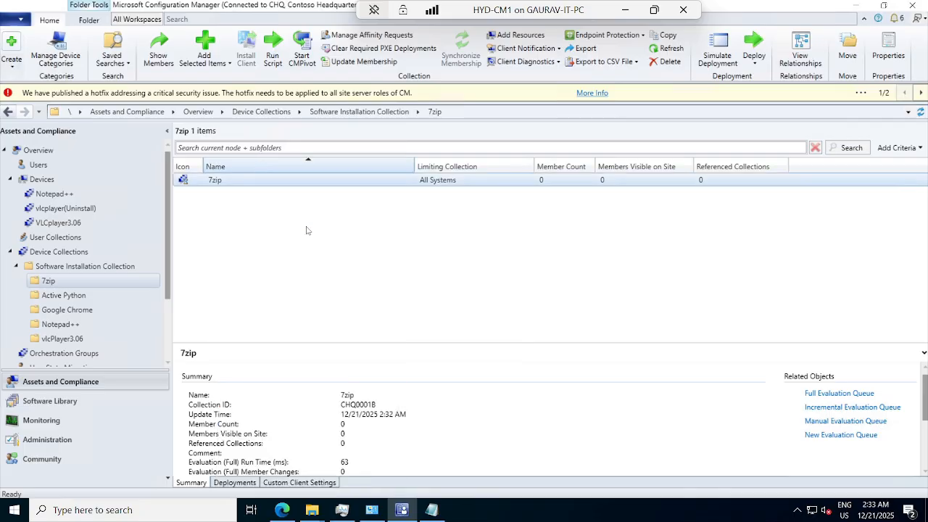
key("Return")
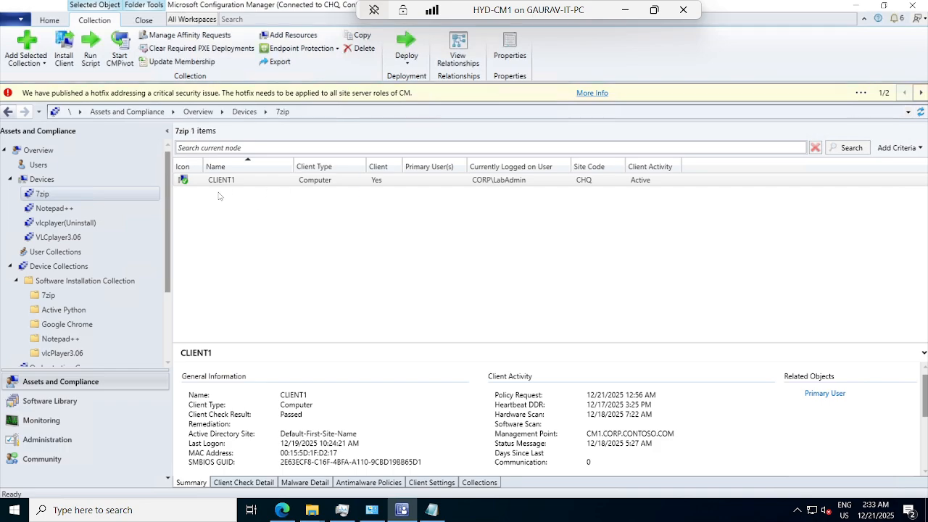
Start a deployment of the 7zip application from the Software Library
left_click(56, 266)
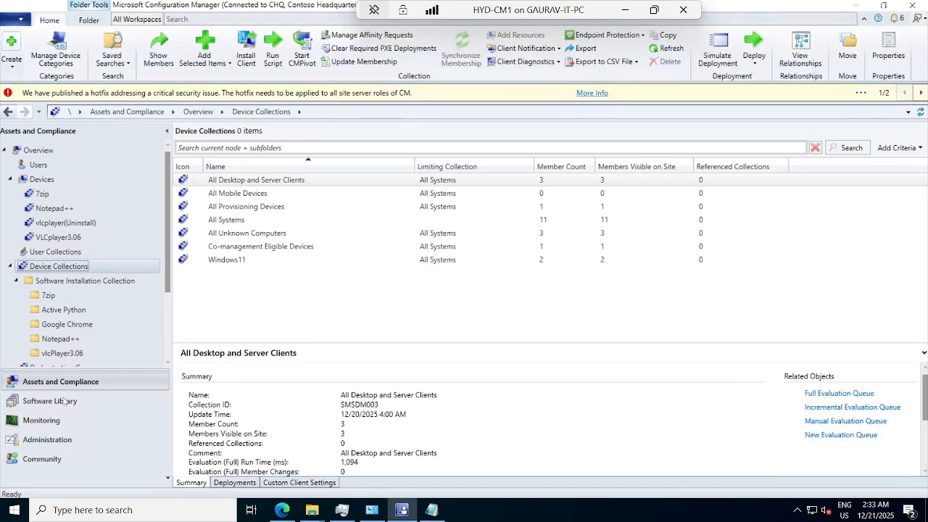
left_click(64, 401)
left_click(247, 185)
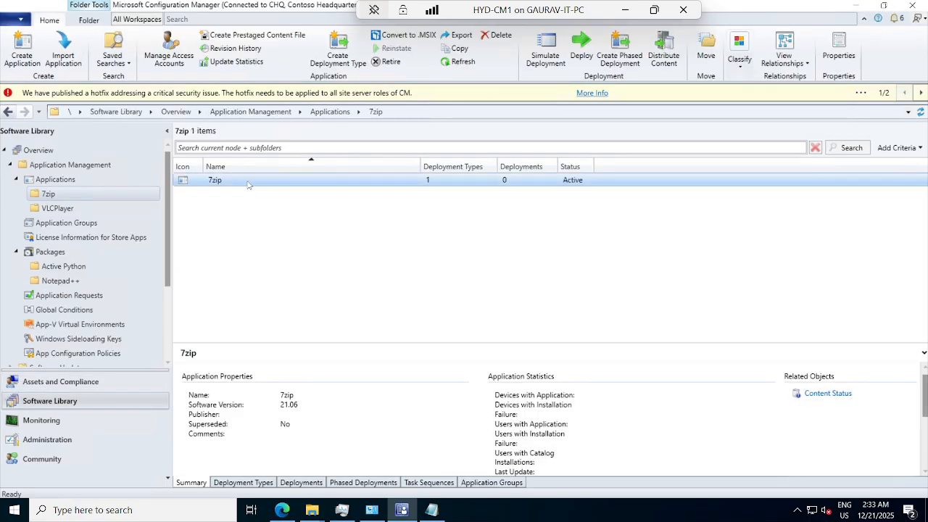
right_click(247, 184)
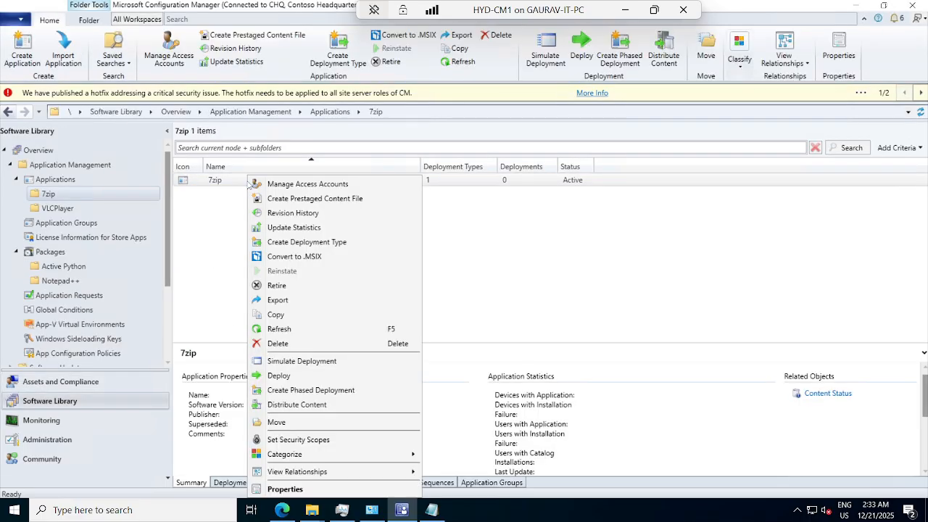
left_click(290, 376)
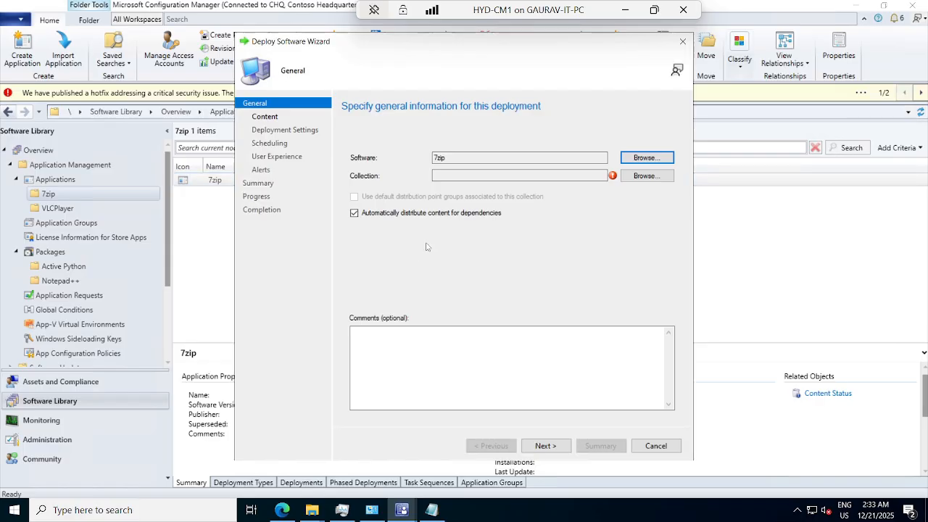
Target the deployment at the 7zip device collection under Software Installation Collection, keeping the existing content destination
left_click(643, 176)
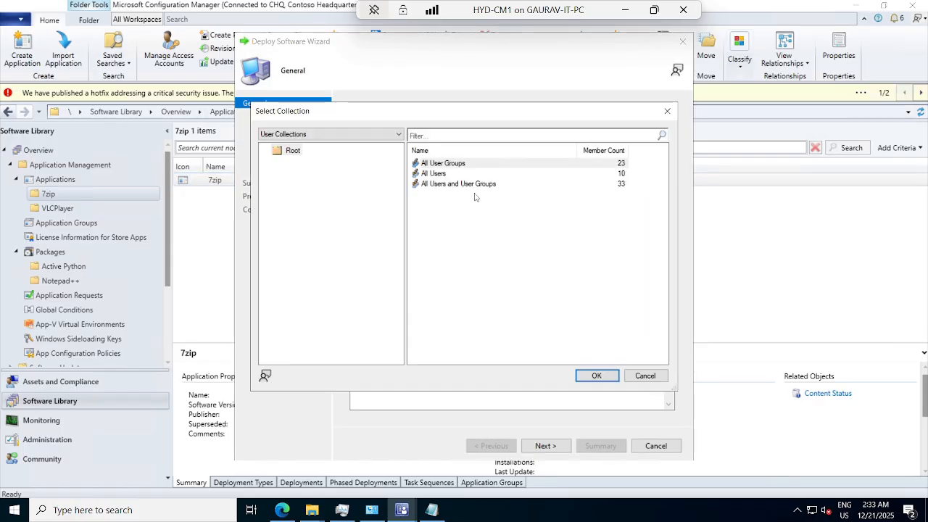
left_click(326, 134)
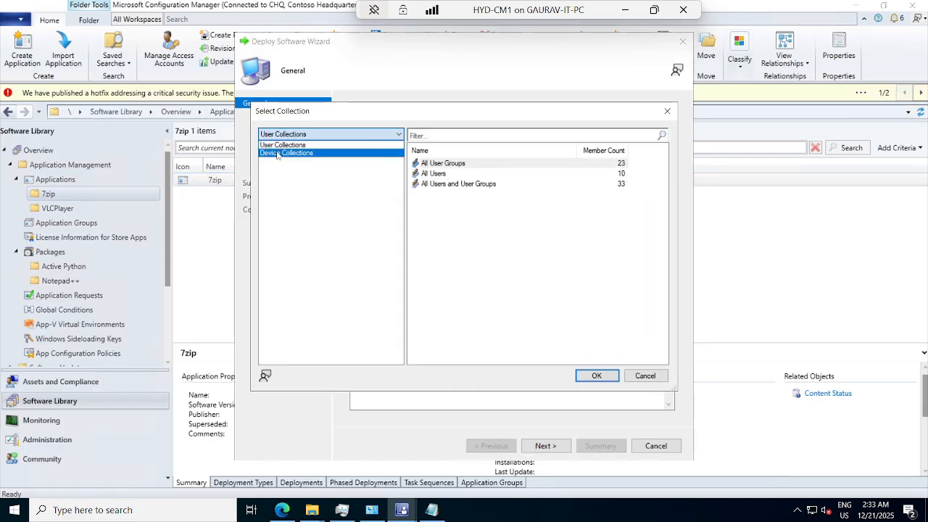
left_click(276, 153)
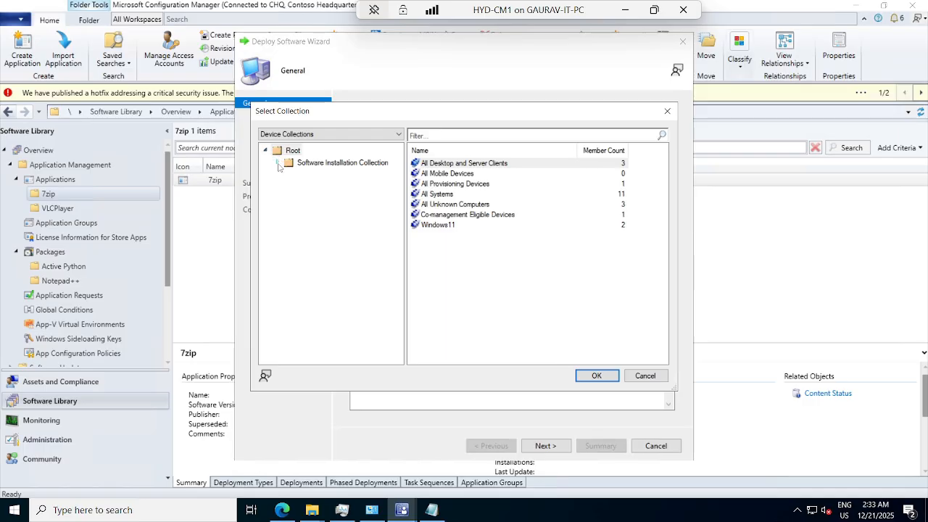
left_click(278, 163)
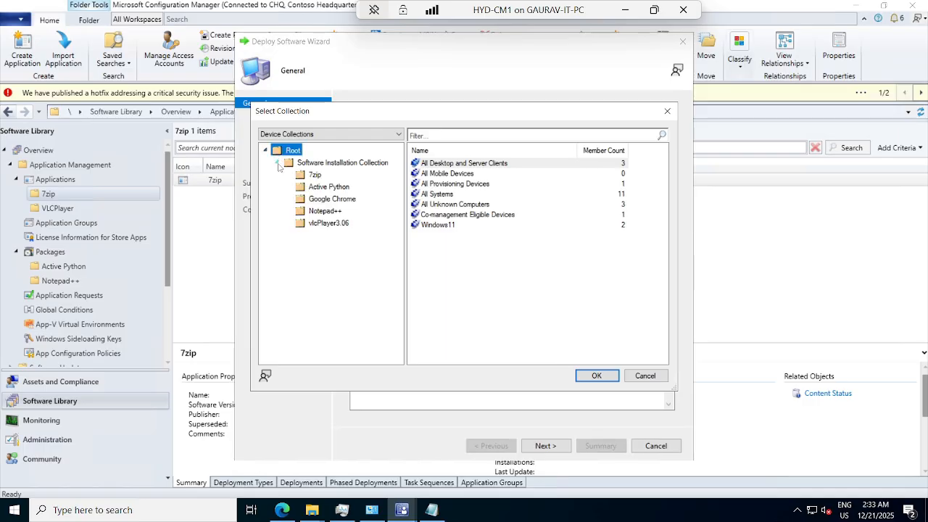
left_click(315, 177)
left_click(430, 163)
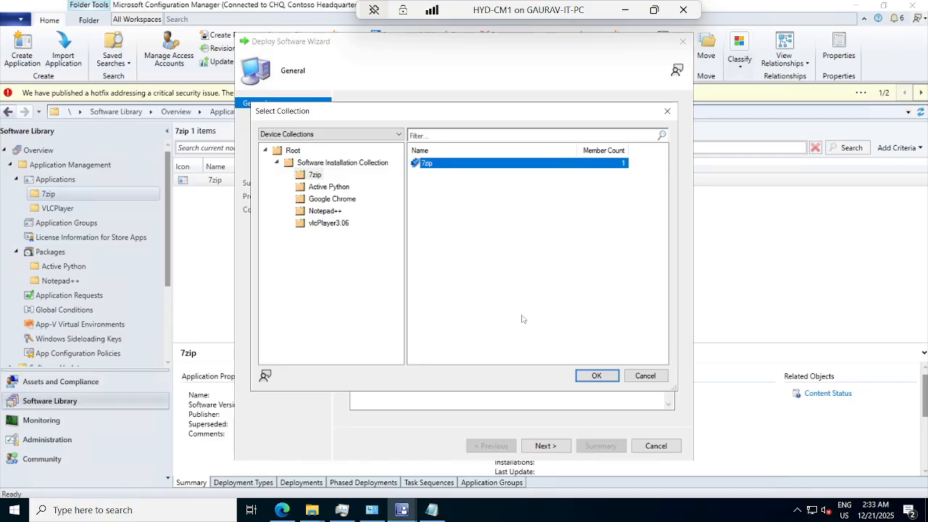
left_click(595, 375)
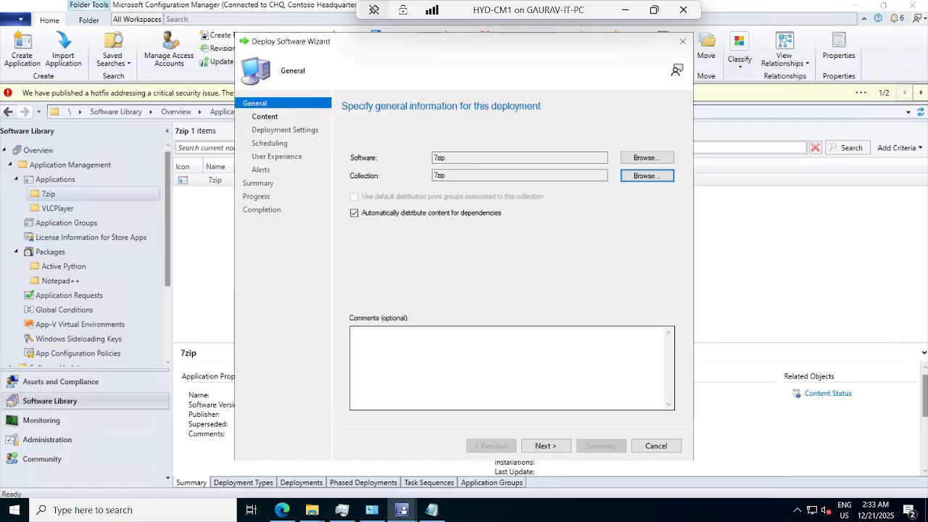
left_click(540, 445)
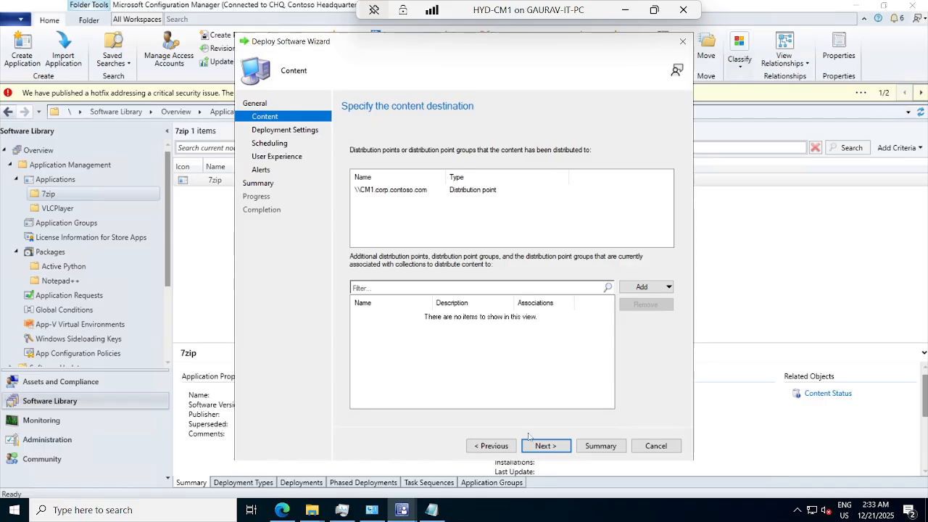
left_click(538, 444)
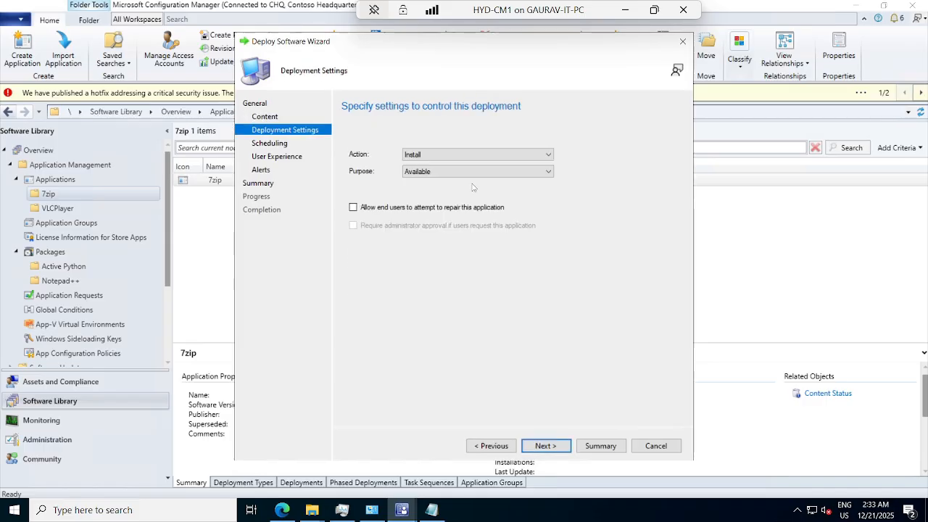
Set the deployment's purpose to Required, with Install as the action
left_click(421, 172)
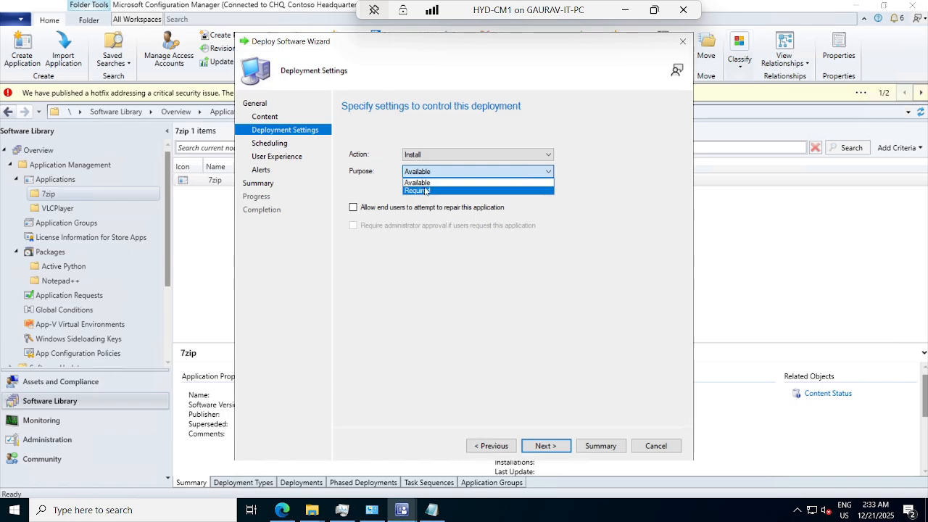
left_click(425, 191)
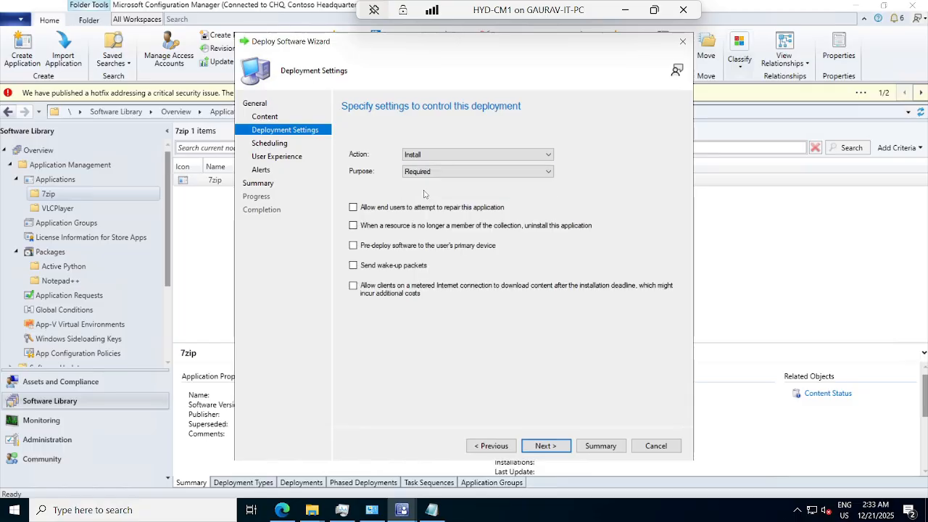
left_click(435, 172)
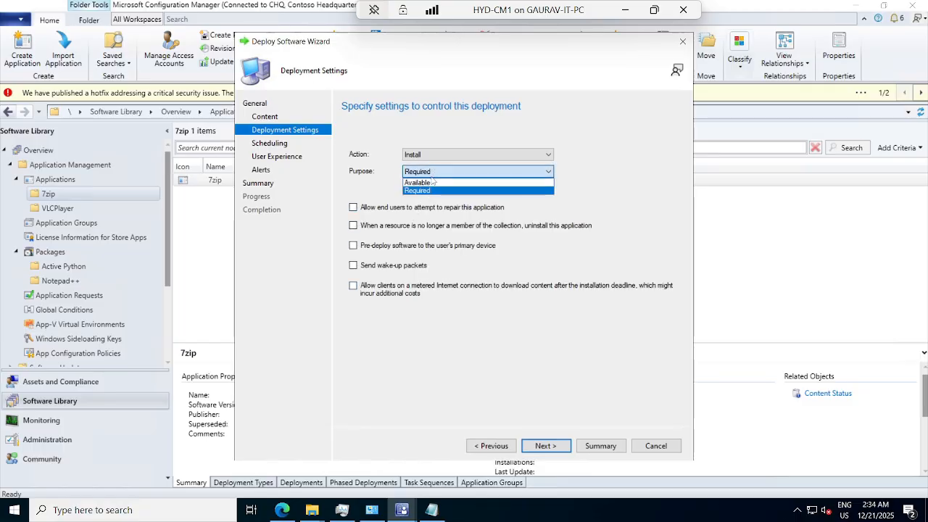
left_click(545, 363)
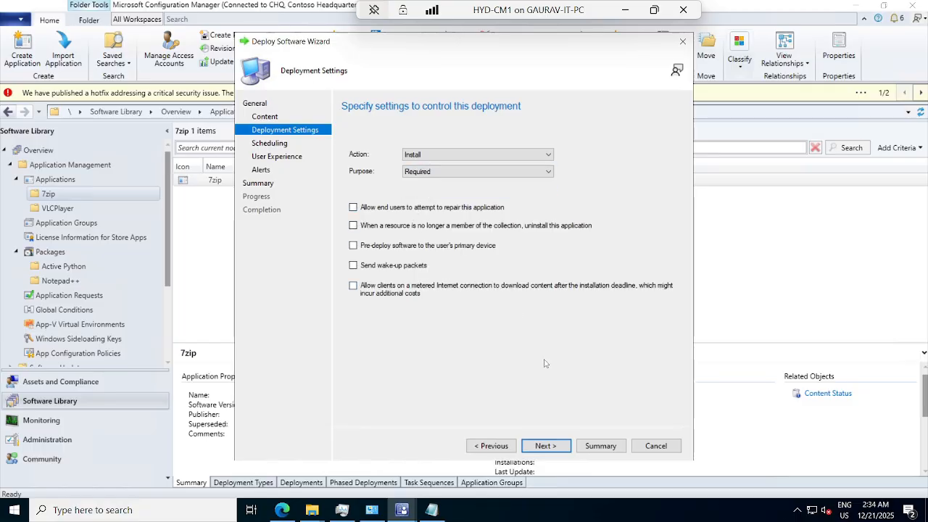
left_click(555, 451)
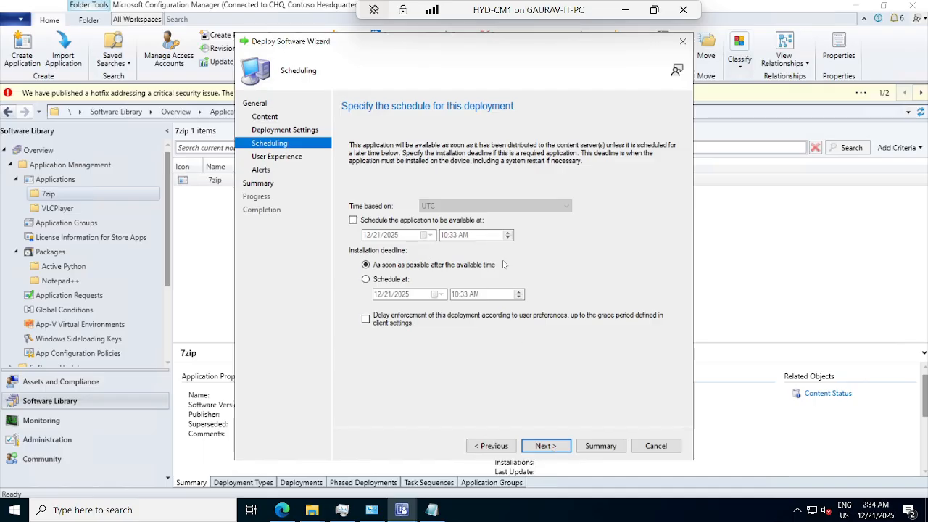
Keep the default schedule, allow Software Installation outside the maintenance window, and complete and close the Deploy Software Wizard
left_click(545, 454)
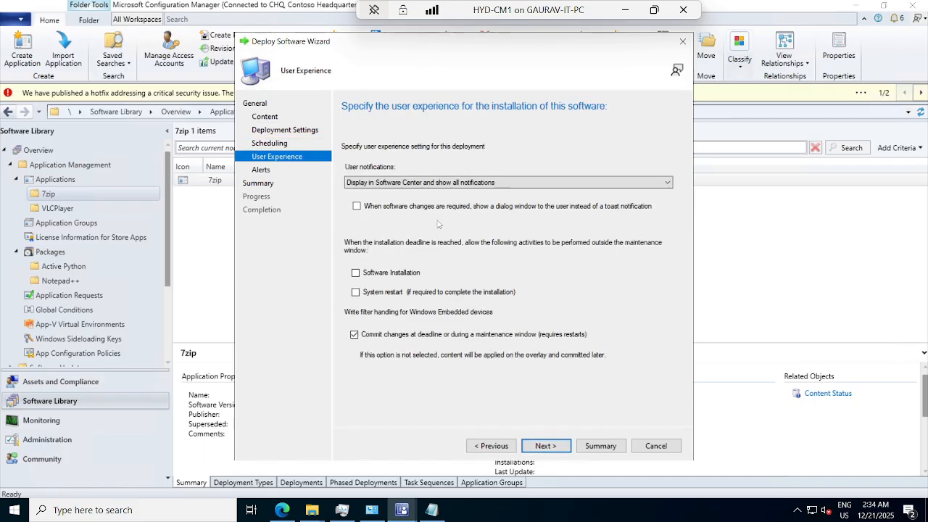
left_click(355, 273)
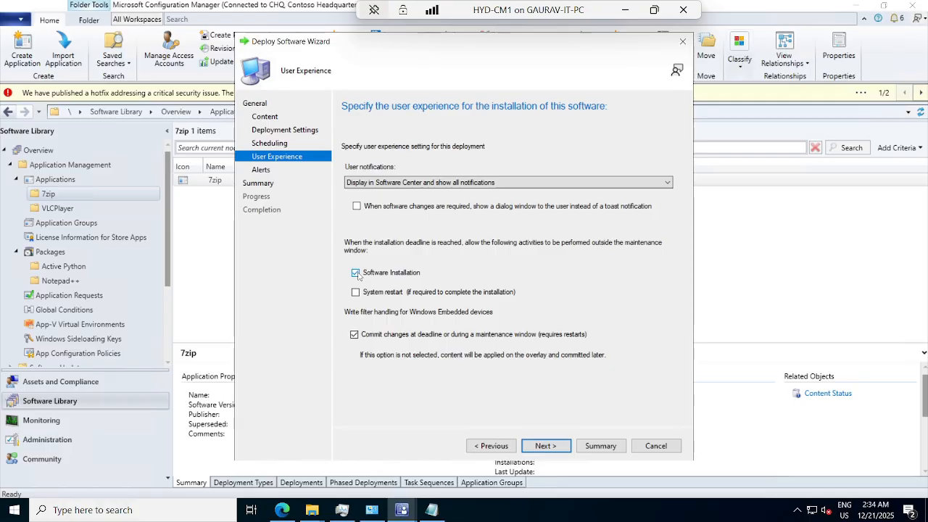
left_click(536, 448)
left_click(535, 449)
left_click(537, 447)
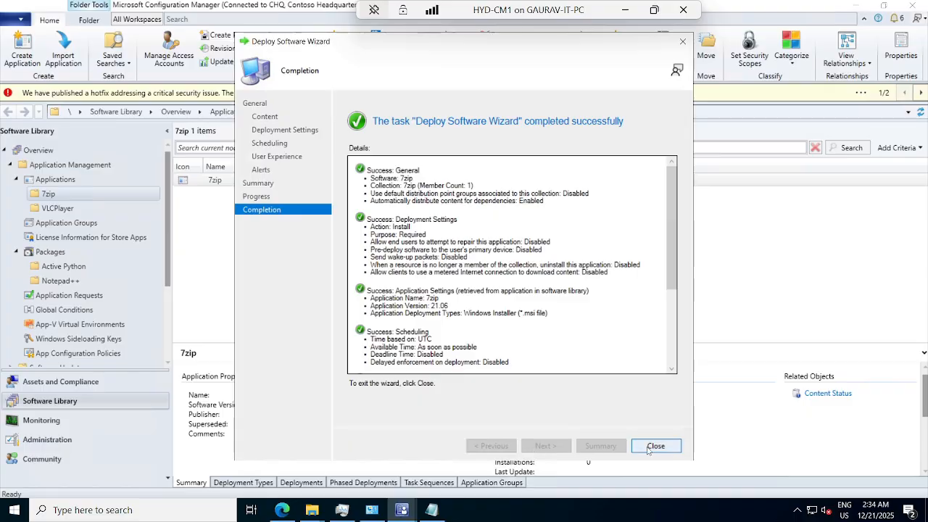
left_click(648, 447)
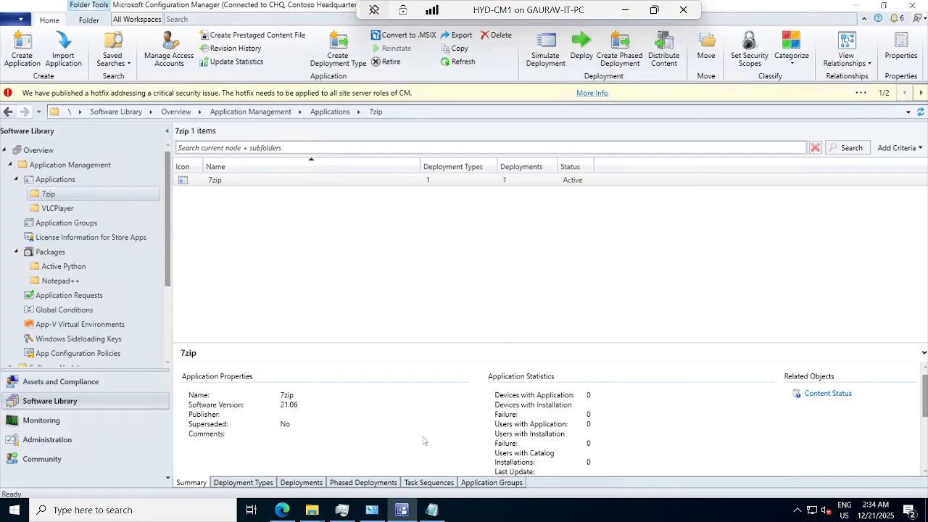
Switch to the HYD-CLIENT1 virtual machine in full screen and run the Machine Policy Retrieval & Evaluation Cycle
left_click(625, 10)
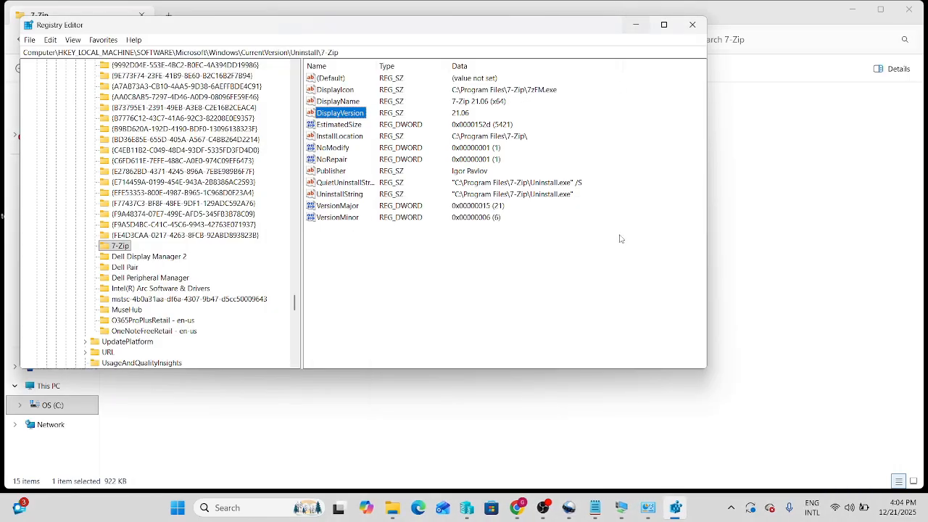
mouse_move(647, 511)
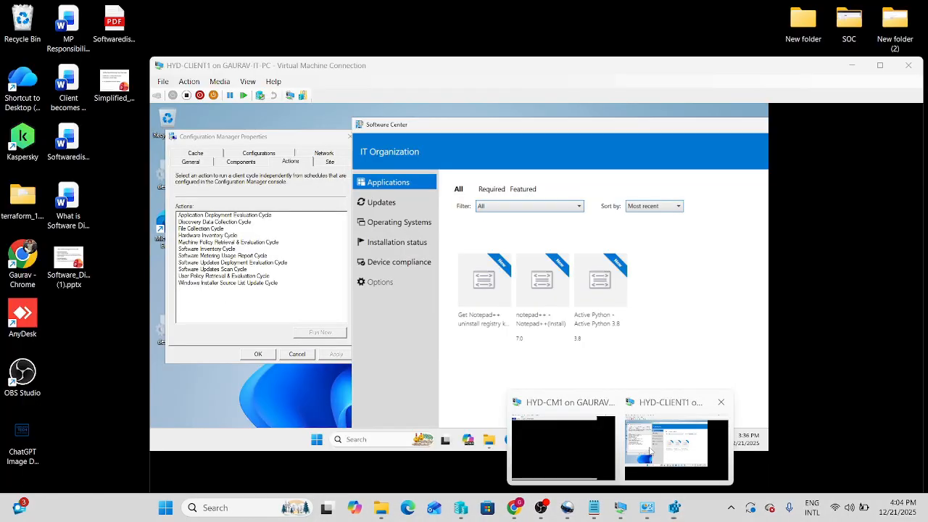
left_click(650, 451)
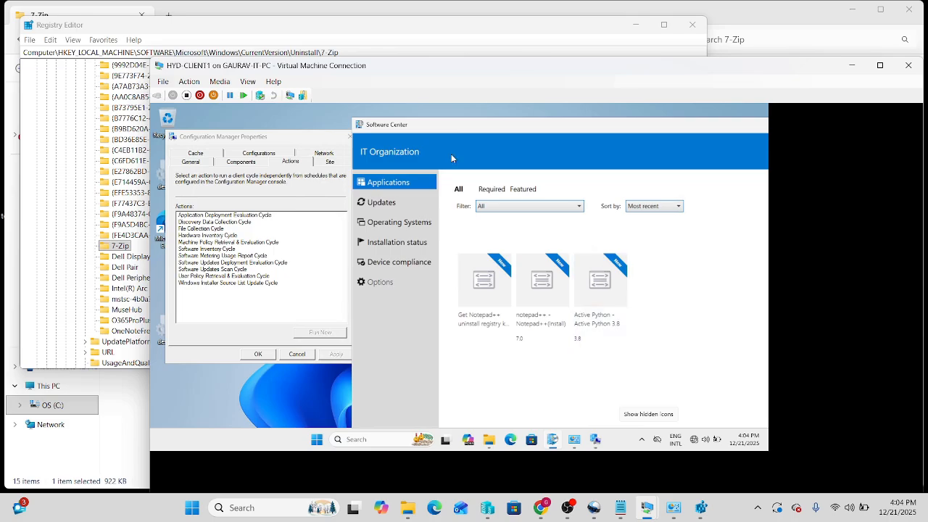
double_click(323, 72)
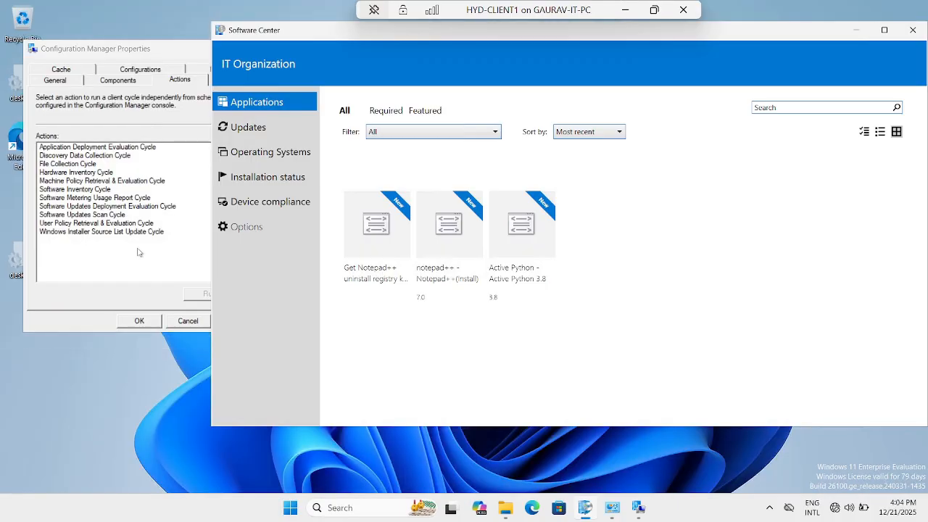
left_click(85, 183)
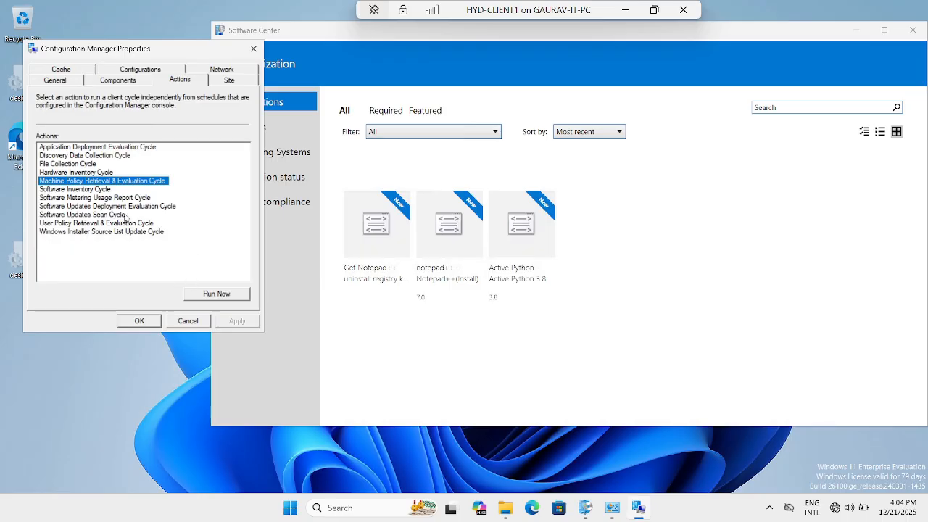
left_click(209, 293)
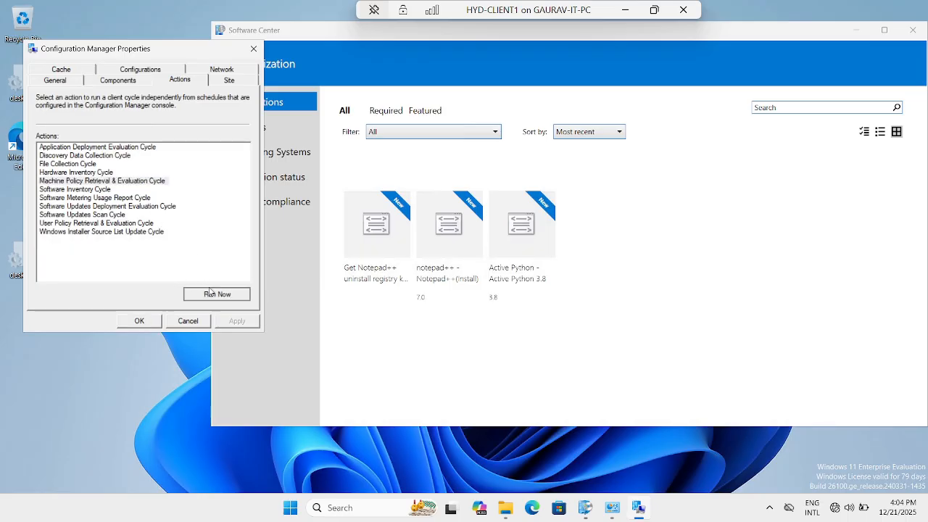
left_click(558, 297)
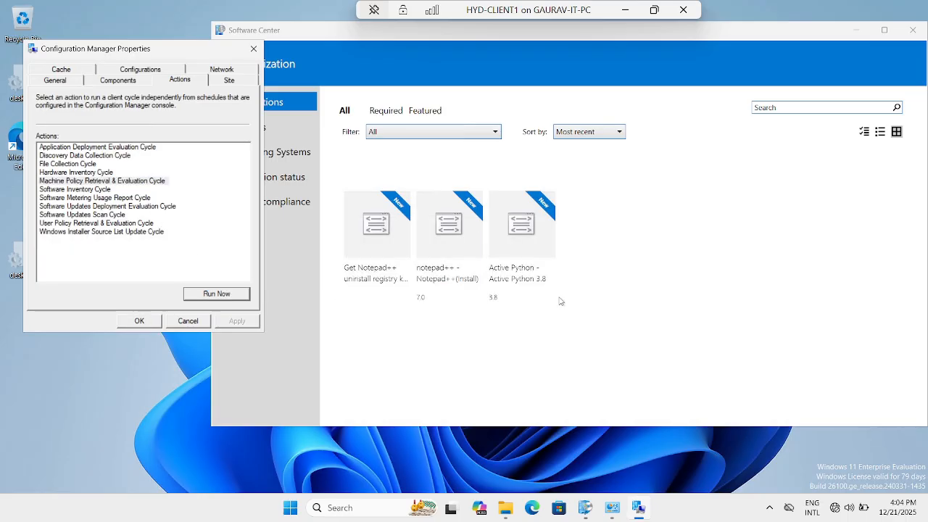
Refresh the Applications list in Software Center by switching between Updates and Applications, and open the 7zip application's details
left_click(281, 128)
left_click(276, 105)
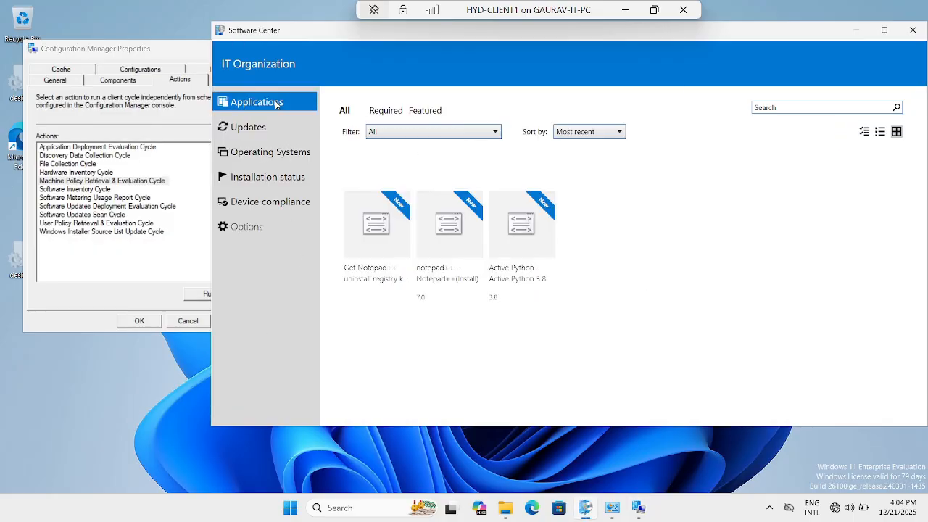
left_click(275, 130)
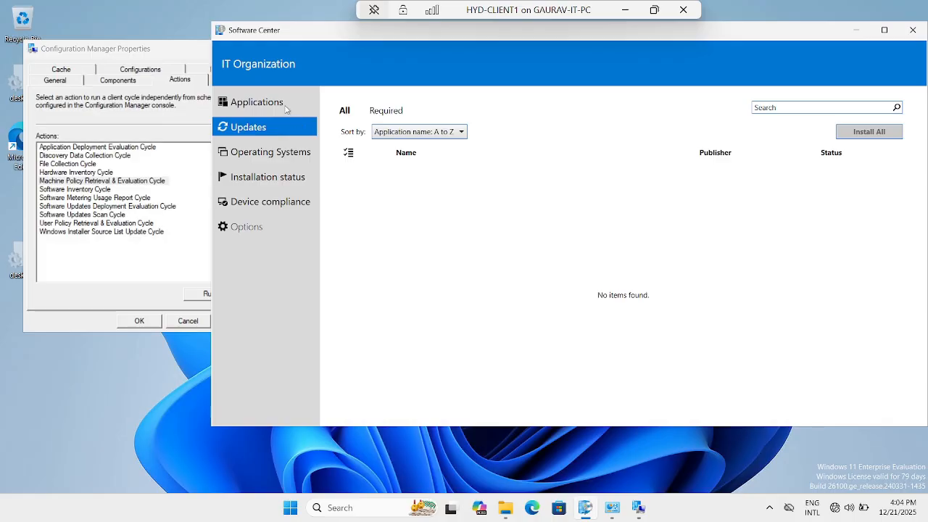
left_click(286, 109)
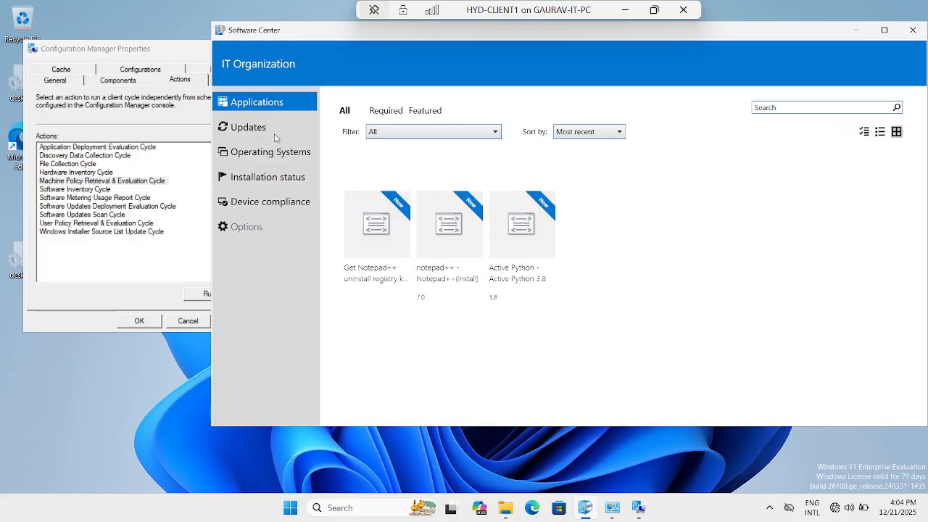
left_click(275, 135)
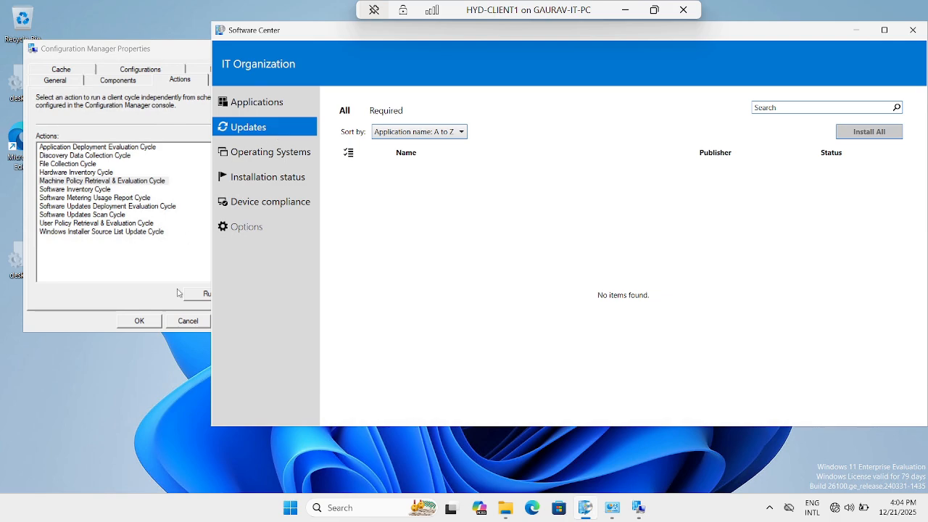
left_click(259, 109)
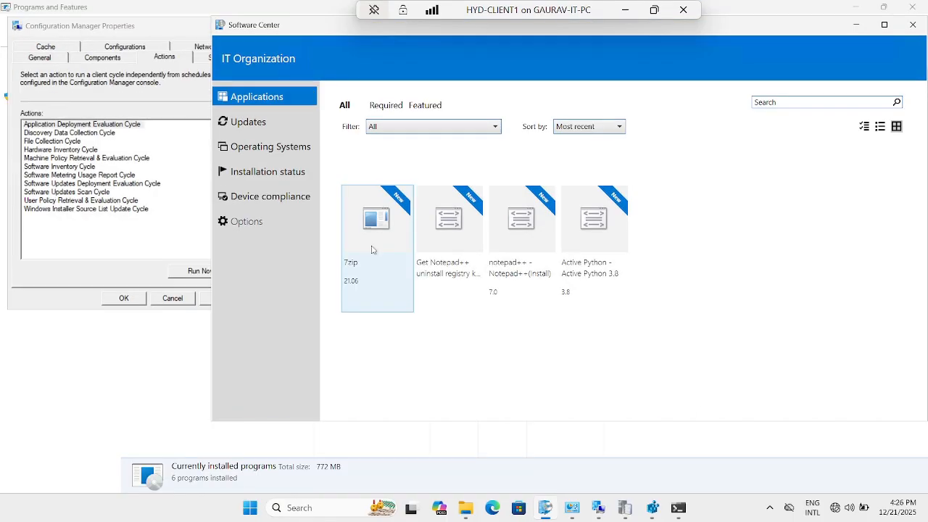
left_click(372, 249)
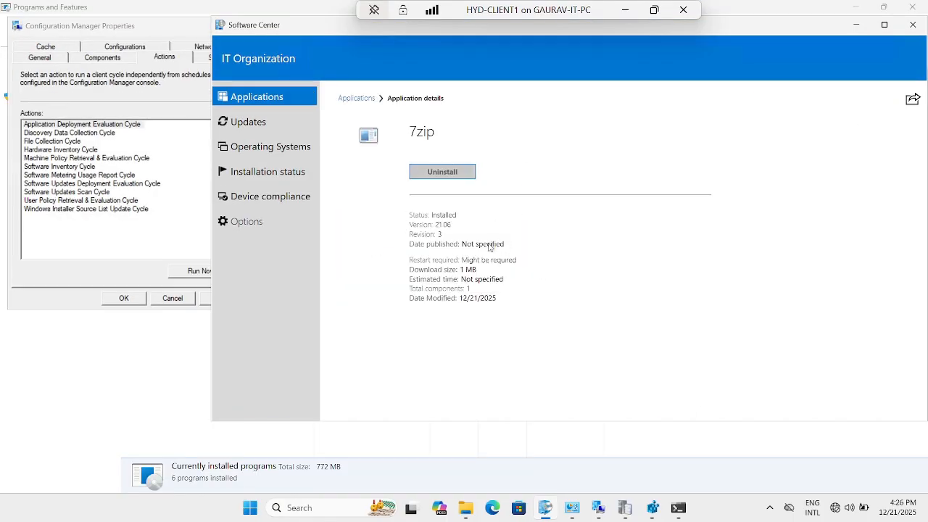
Examine the 7zip installation entries in AppEnforce.log with the Configuration Manager Trace Log Tool, from working directory through exit code, detection and enforcement completion
left_click(626, 509)
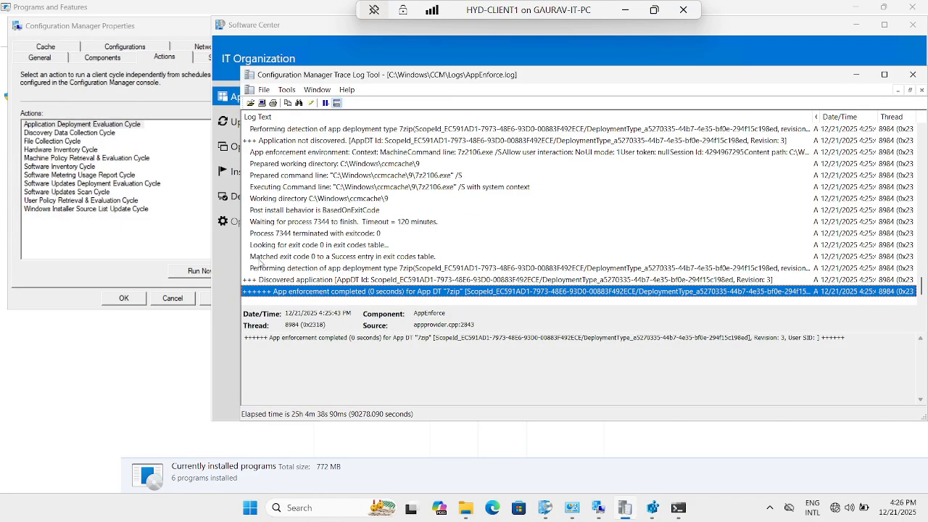
left_click(378, 202)
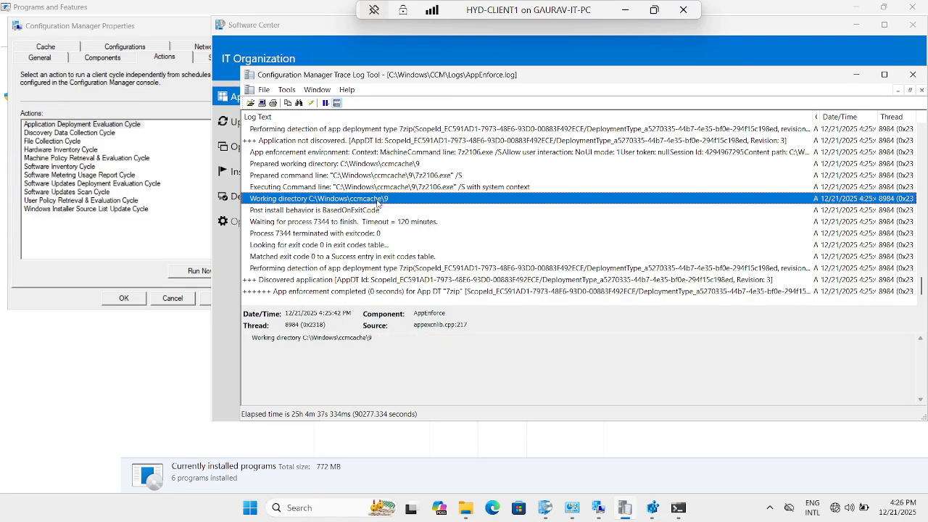
left_click(283, 259)
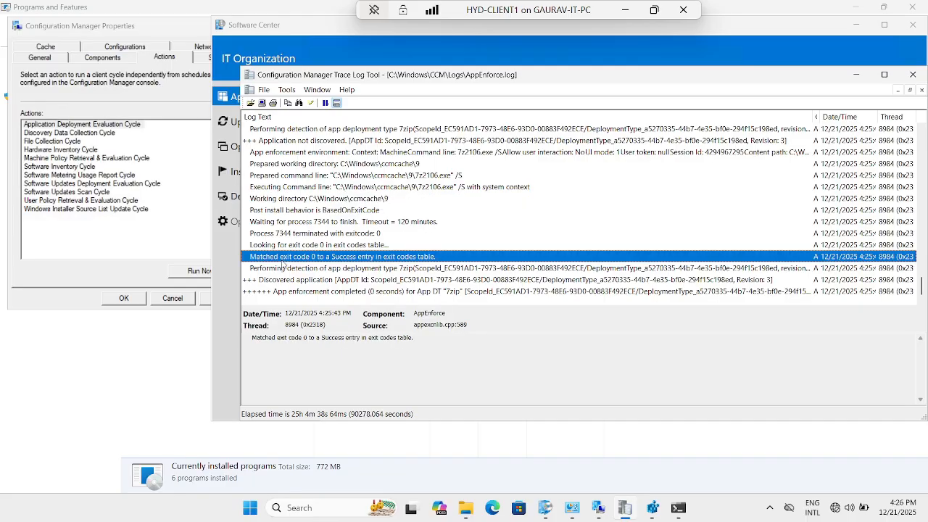
left_click(278, 270)
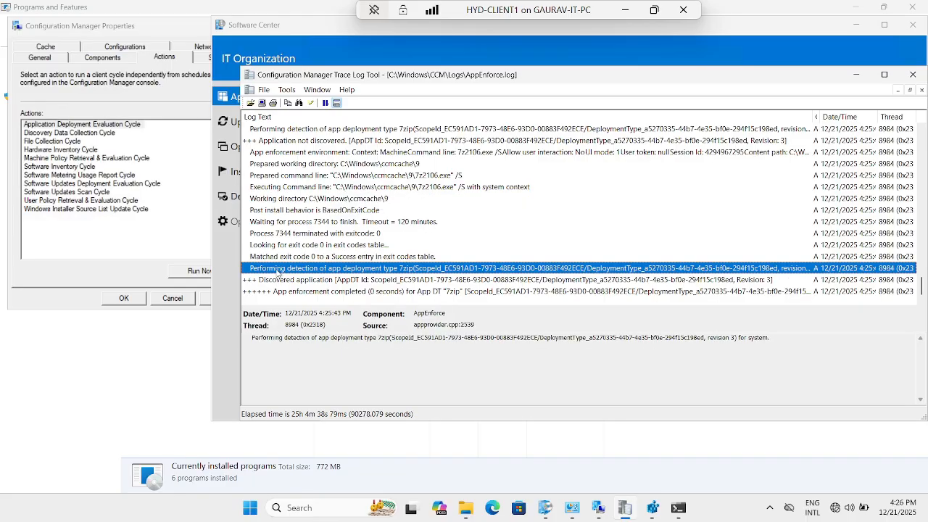
left_click(298, 282)
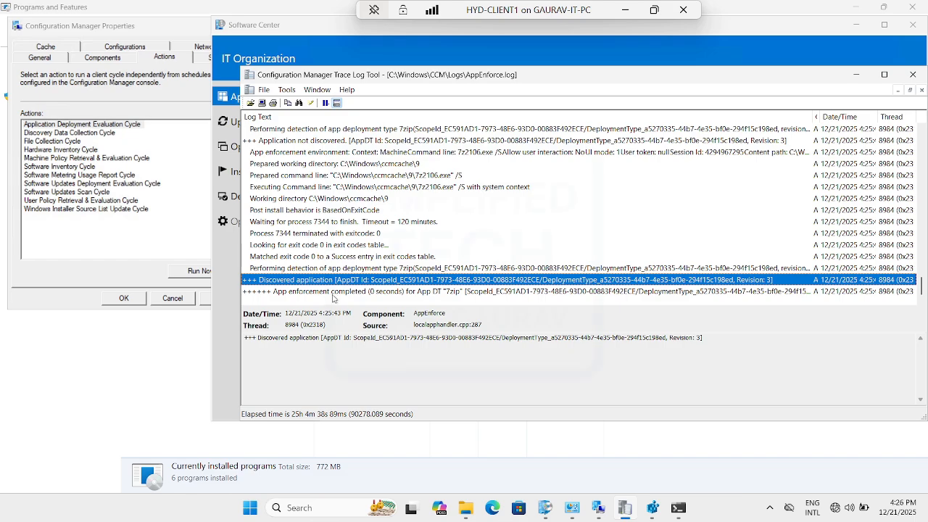
left_click(364, 296)
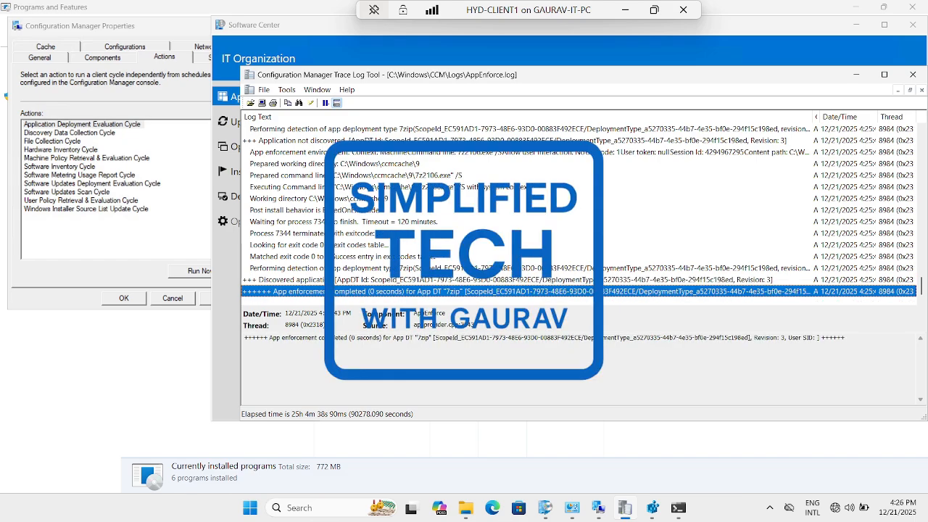